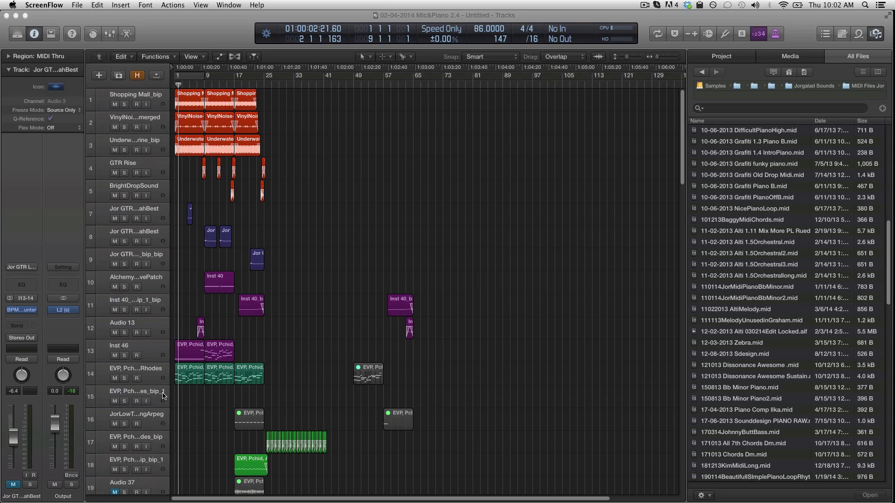
- Return the playhead to the project start and fit more of the arrangement's tracks into view
{"action": "scroll", "coordinate": [164, 397], "scroll_direction": "down", "scroll_amount": 1}
{"action": "left_click", "coordinate": [164, 391]}
{"action": "scroll", "coordinate": [163, 391], "scroll_direction": "down", "scroll_amount": 8}
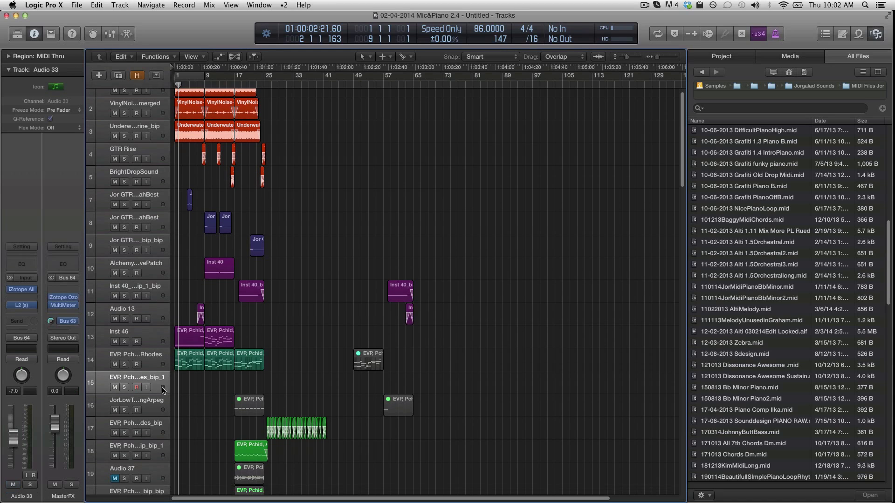
{"action": "scroll", "coordinate": [164, 391], "scroll_direction": "down", "scroll_amount": 6}
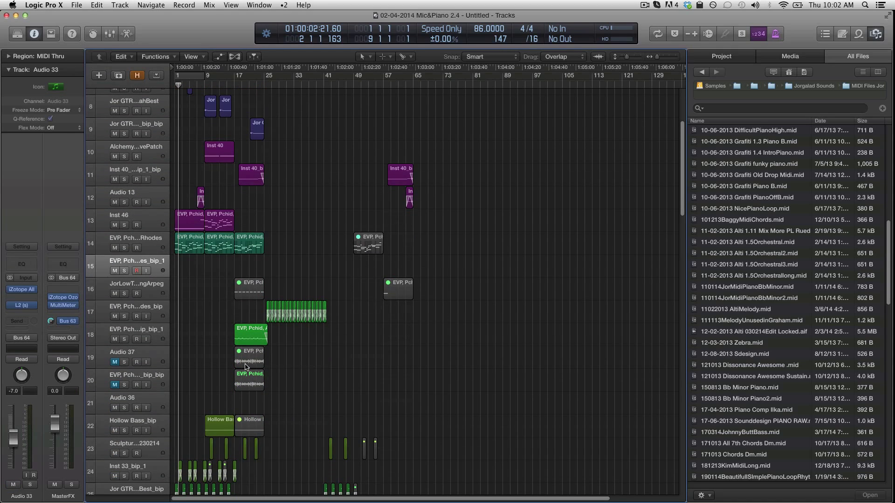
{"action": "key", "text": "Return"}
{"action": "key", "text": "z"}
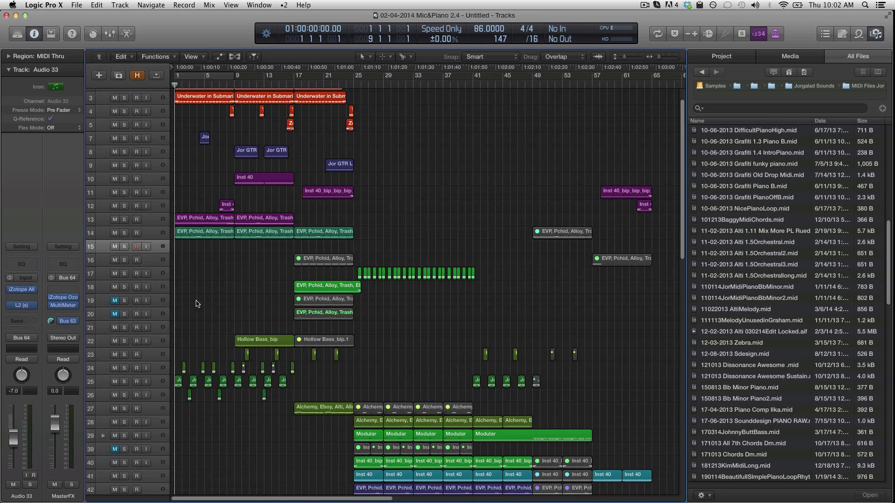
- Color the regions on tracks 18 and 17 red with the Color palette, and close the palette
{"action": "left_click", "coordinate": [160, 288]}
{"action": "key", "text": "alt+c"}
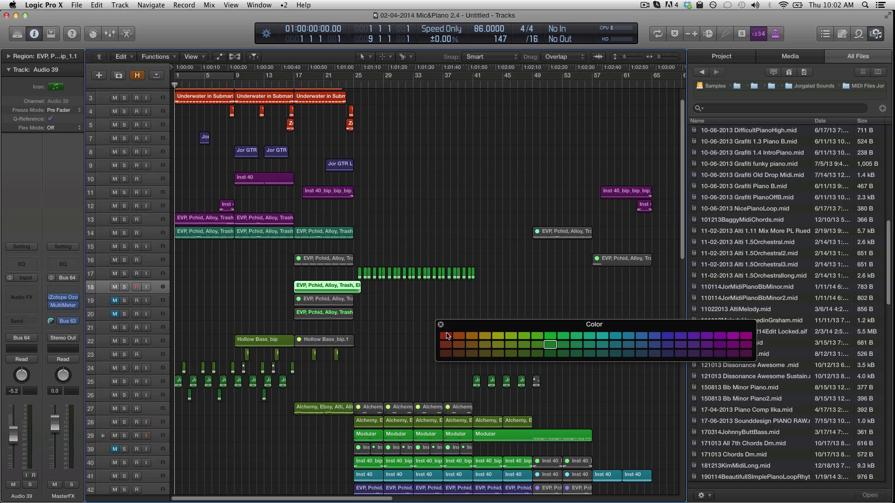
{"action": "left_click", "coordinate": [172, 272]}
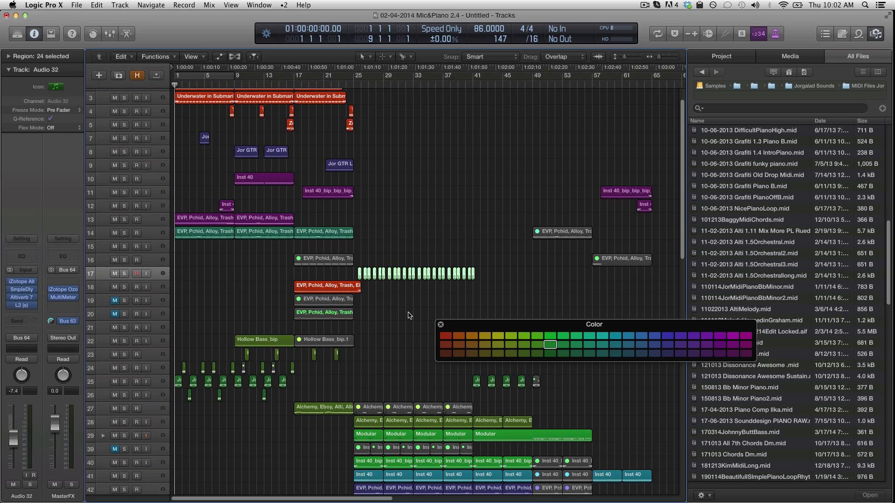
{"action": "left_click", "coordinate": [254, 292]}
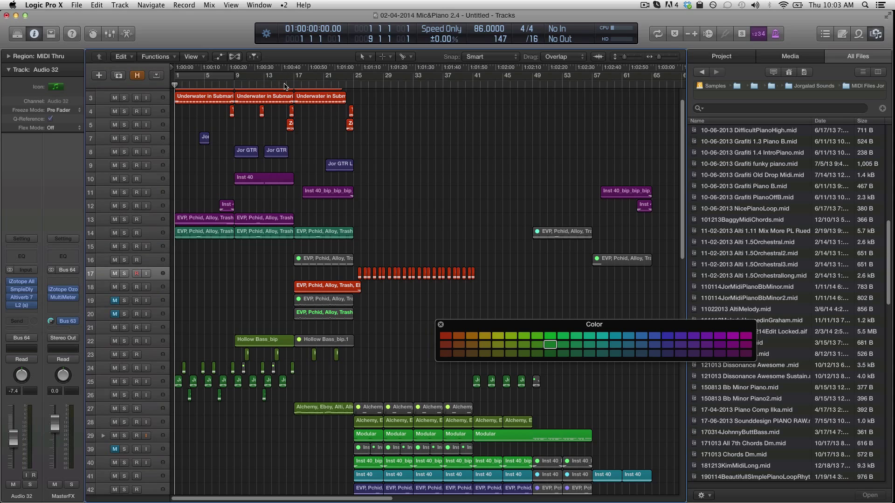
{"action": "key", "text": "super+Down"}
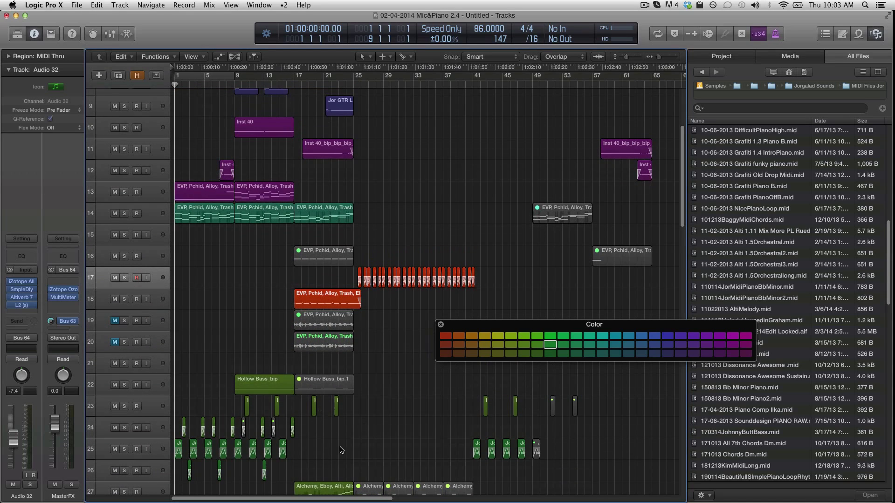
{"action": "scroll", "coordinate": [373, 372], "scroll_direction": "up", "scroll_amount": 3}
{"action": "scroll", "coordinate": [275, 373], "scroll_direction": "up", "scroll_amount": 4}
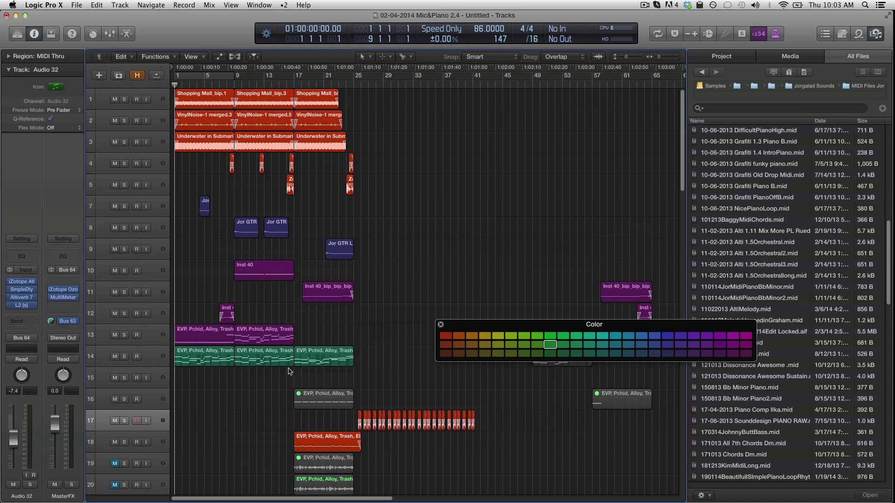
{"action": "scroll", "coordinate": [289, 371], "scroll_direction": "down", "scroll_amount": 2}
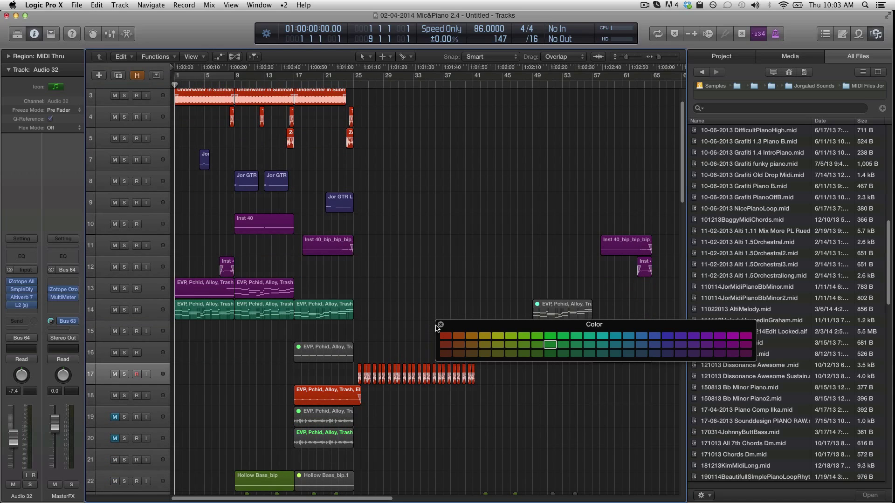
{"action": "left_click", "coordinate": [441, 325]}
{"action": "scroll", "coordinate": [295, 316], "scroll_direction": "down", "scroll_amount": 3}
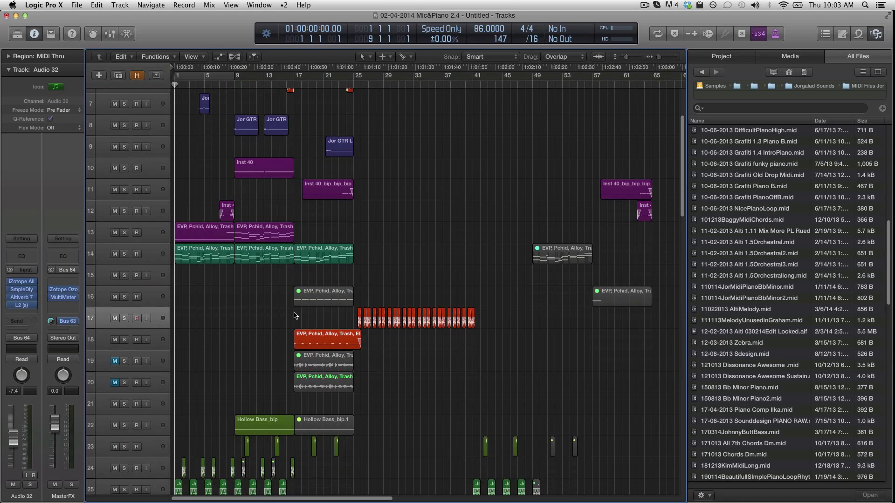
- Play the project from the start with the system volume raised, and hide the file browser
{"action": "key", "text": "space"}
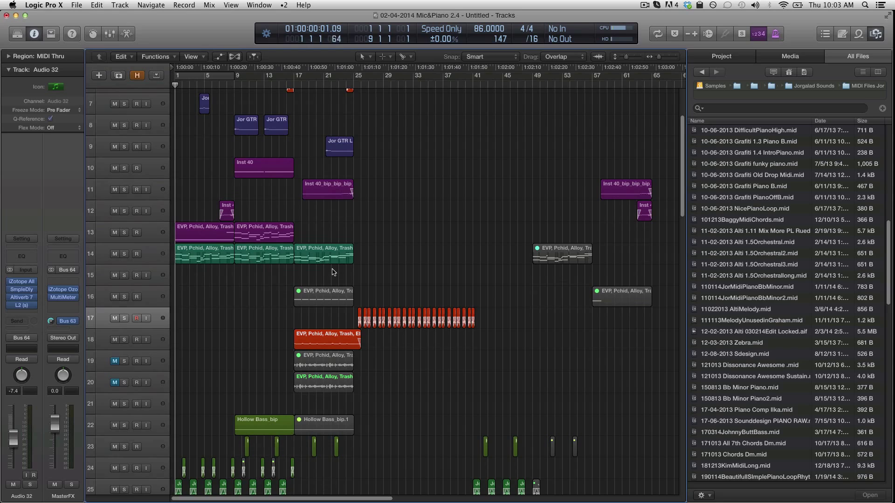
{"action": "key", "text": "XF86AudioRaiseVolume"}
{"action": "key", "text": "XF86AudioRaiseVolume"}
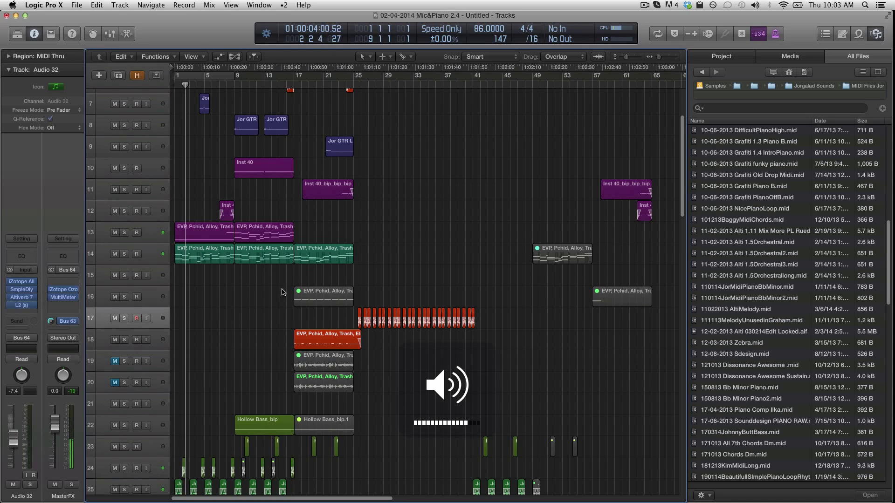
{"action": "left_click", "coordinate": [878, 37]}
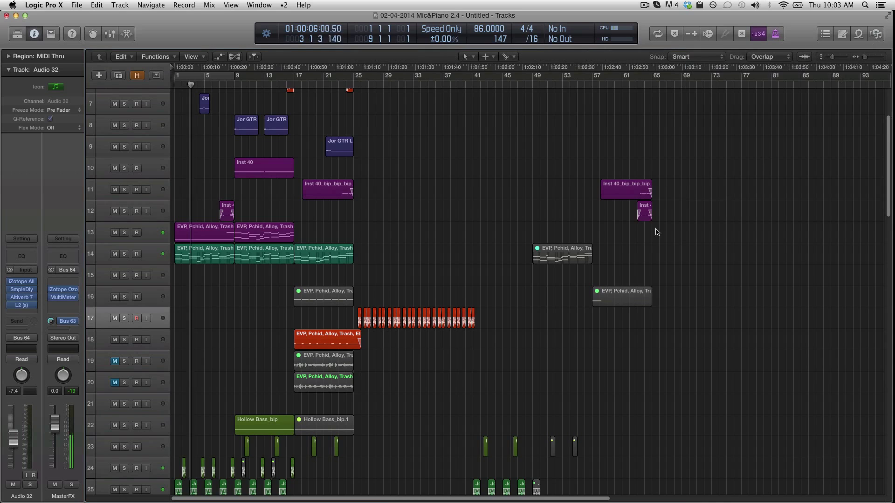
- Select track 18 and enlarge the track heights until the track names are readable
{"action": "scroll", "coordinate": [560, 252], "scroll_direction": "down", "scroll_amount": 1}
{"action": "left_click", "coordinate": [158, 318]}
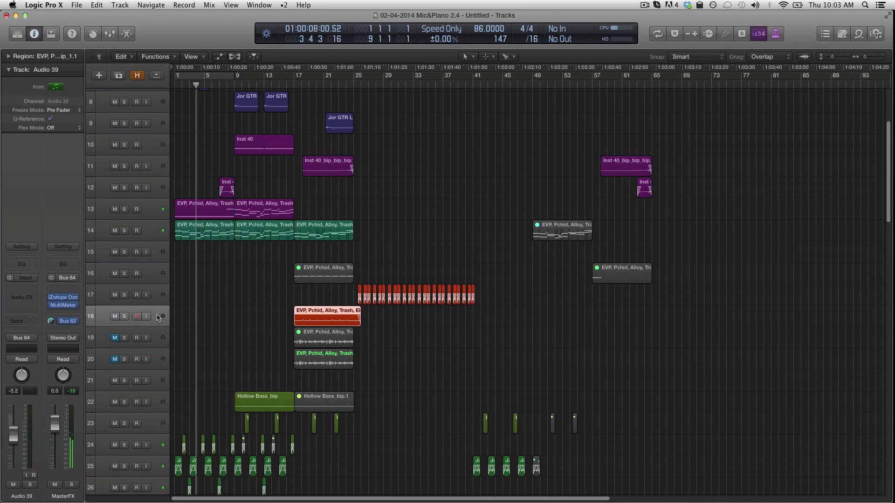
{"action": "key", "text": "super+Down"}
{"action": "key", "text": "super+Down"}
{"action": "key", "text": "super+Down"}
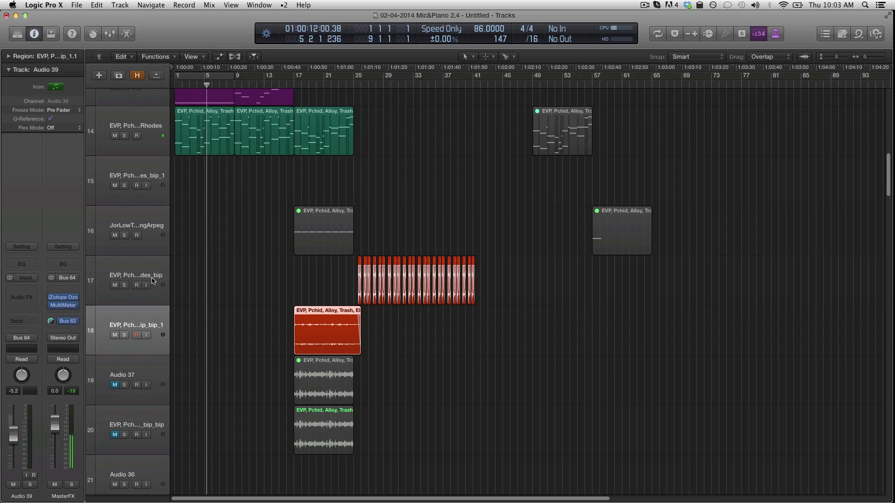
- Select only the muted MIDI region at bar 17 on the JorLowT...ngArpeg track
{"action": "left_click", "coordinate": [155, 229]}
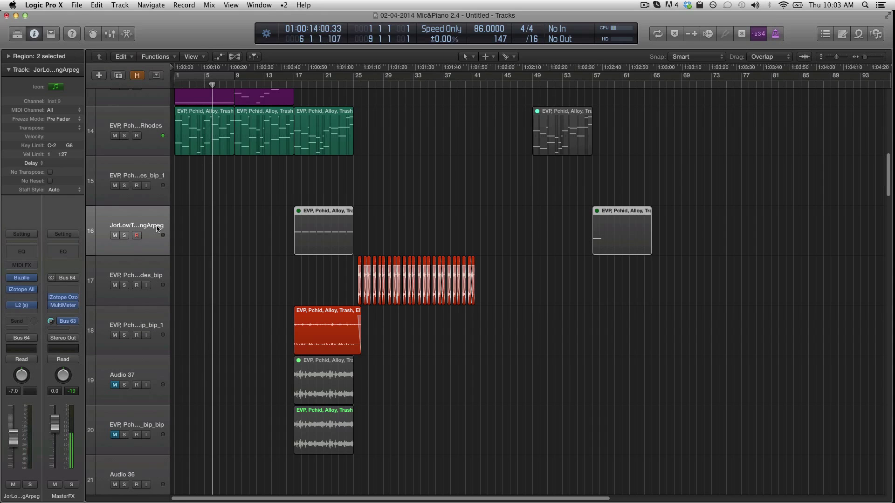
{"action": "left_click", "coordinate": [286, 255]}
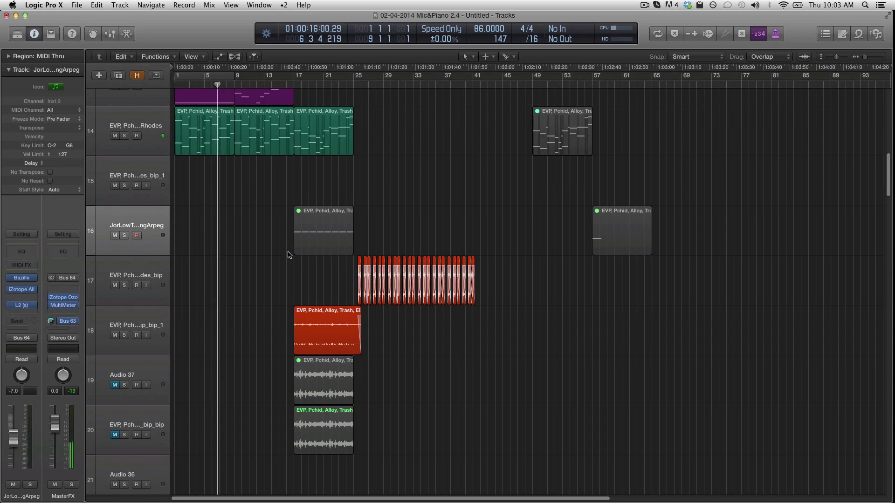
{"action": "left_click", "coordinate": [314, 246]}
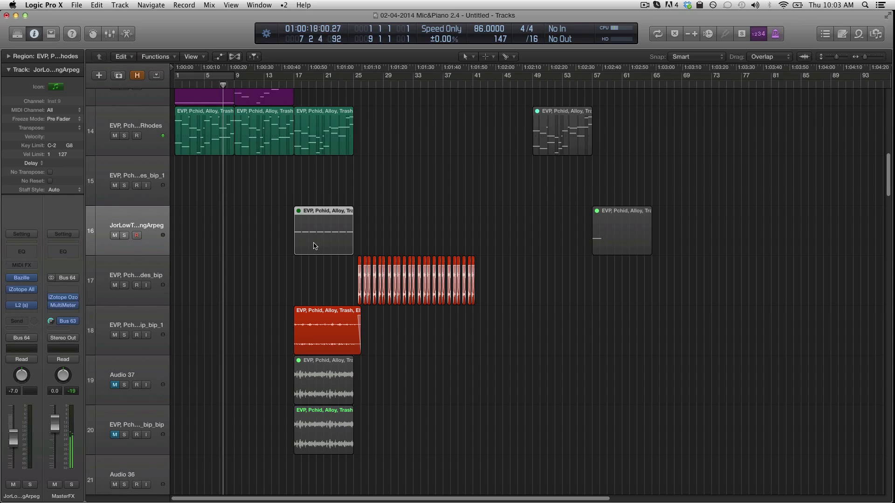
{"action": "scroll", "coordinate": [314, 246], "scroll_direction": "up", "scroll_amount": 2}
{"action": "scroll", "coordinate": [315, 246], "scroll_direction": "down", "scroll_amount": 1}
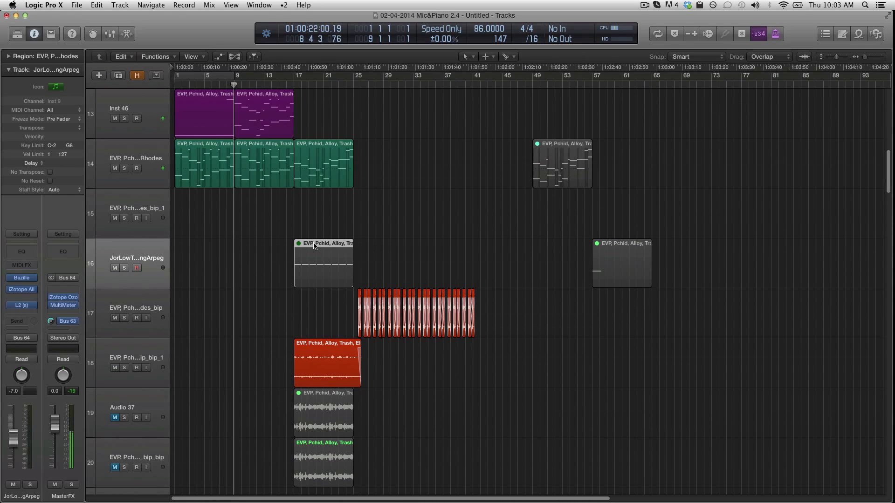
- Zoom the timeline in around the red regions after bar 17, and dismiss the overload alert to continue playback
{"action": "key", "text": "super+Right"}
{"action": "key", "text": "super+Right"}
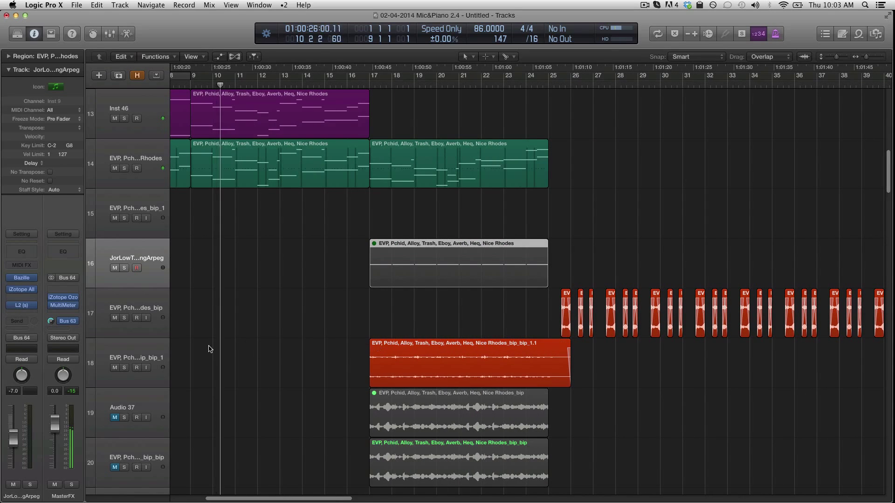
{"action": "scroll", "coordinate": [327, 368], "scroll_direction": "right", "scroll_amount": 5}
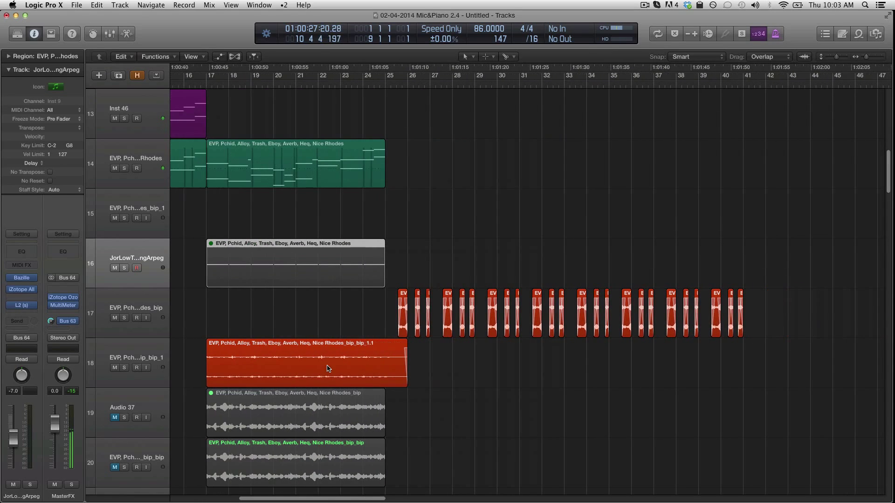
{"action": "key", "text": "Return"}
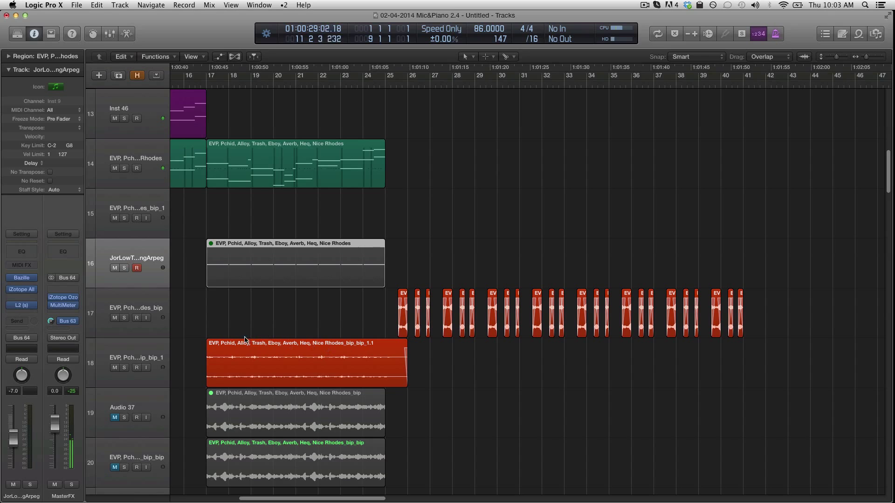
{"action": "scroll", "coordinate": [160, 358], "scroll_direction": "left", "scroll_amount": 3}
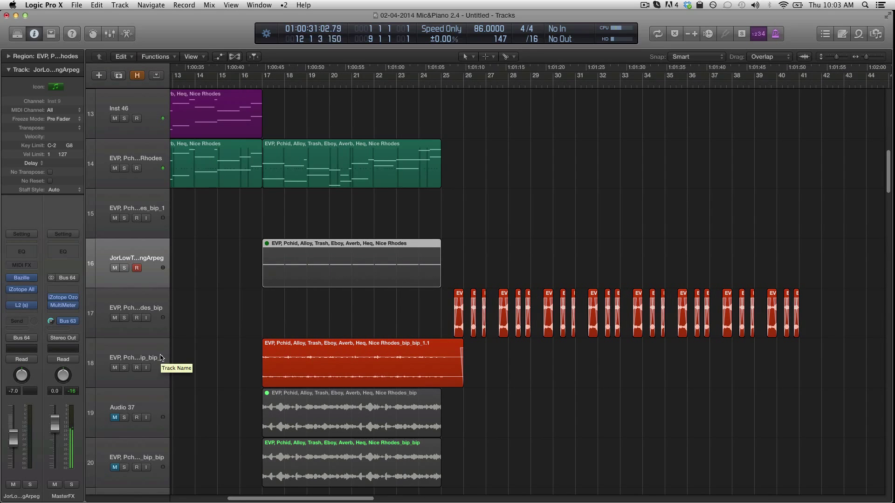
{"action": "scroll", "coordinate": [161, 358], "scroll_direction": "left", "scroll_amount": 1}
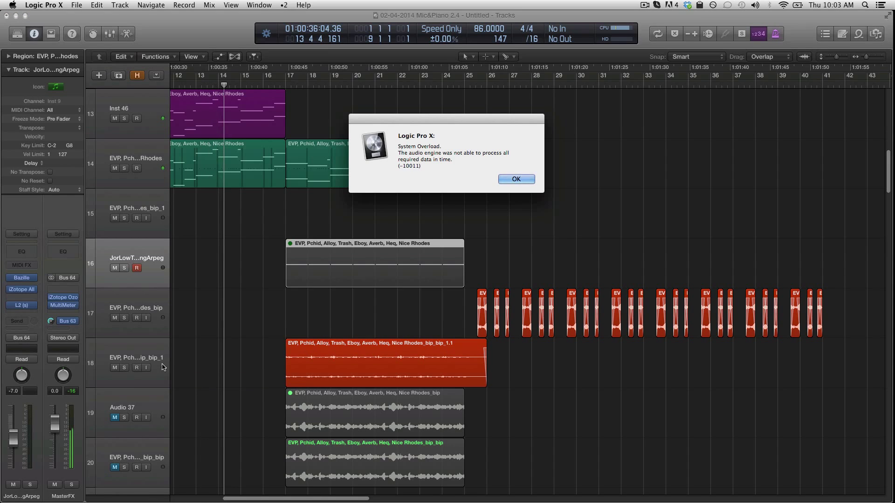
{"action": "key", "text": "Return"}
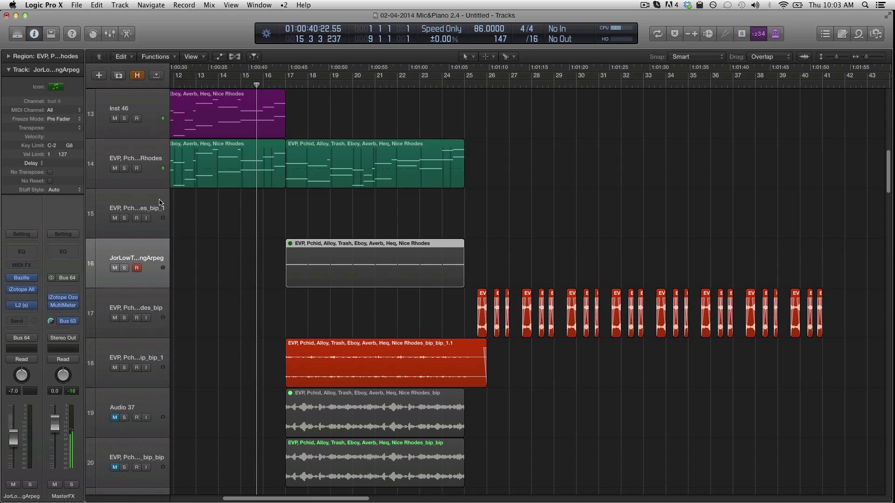
- Replay the passage leading into bar 17, dismissing the overload alert, and widen the timeline to include bars 17 to 41
{"action": "scroll", "coordinate": [227, 236], "scroll_direction": "down", "scroll_amount": 1}
{"action": "scroll", "coordinate": [228, 236], "scroll_direction": "up", "scroll_amount": 1}
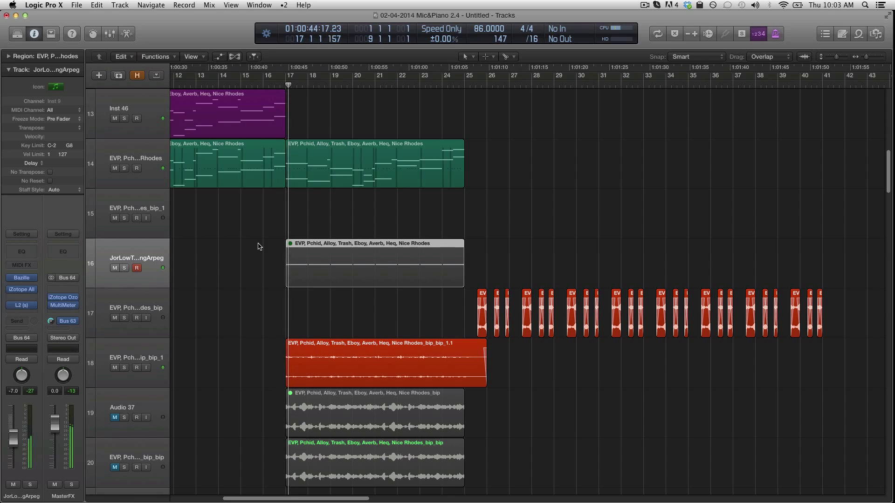
{"action": "key", "text": "Return"}
{"action": "key", "text": "space"}
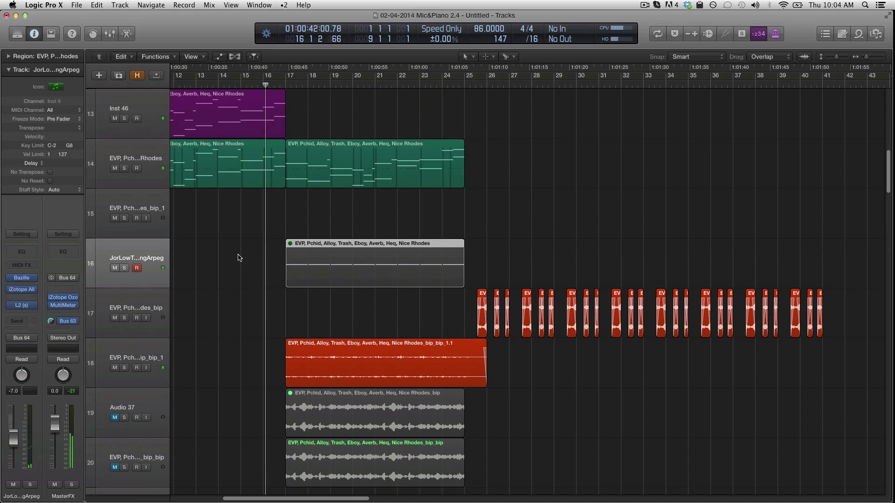
{"action": "scroll", "coordinate": [187, 268], "scroll_direction": "up", "scroll_amount": 1}
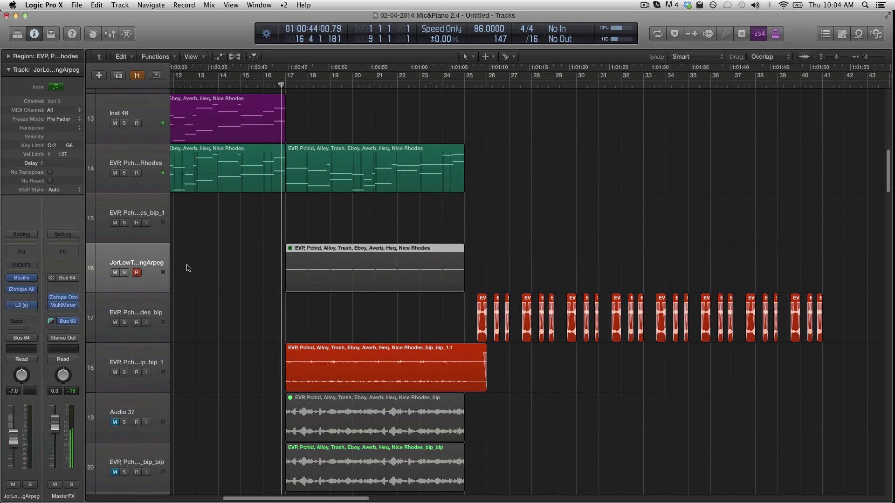
{"action": "key", "text": "super+Left"}
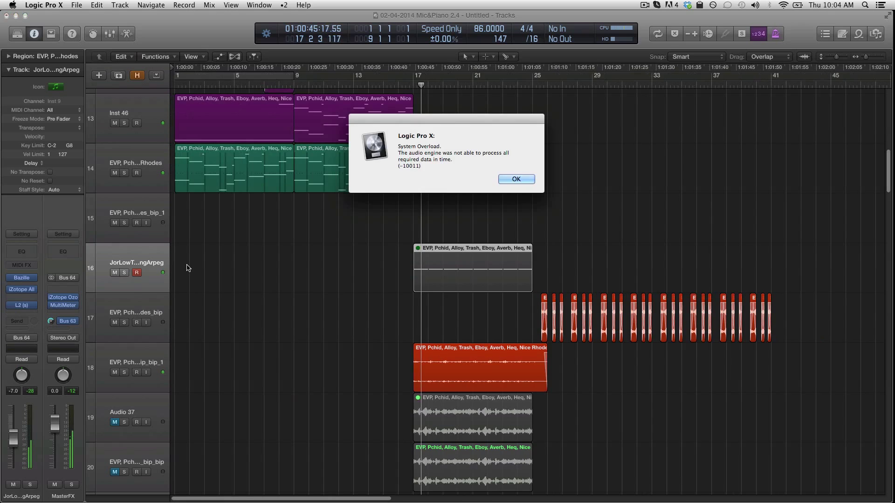
{"action": "key", "text": "Return"}
{"action": "scroll", "coordinate": [392, 303], "scroll_direction": "right", "scroll_amount": 5}
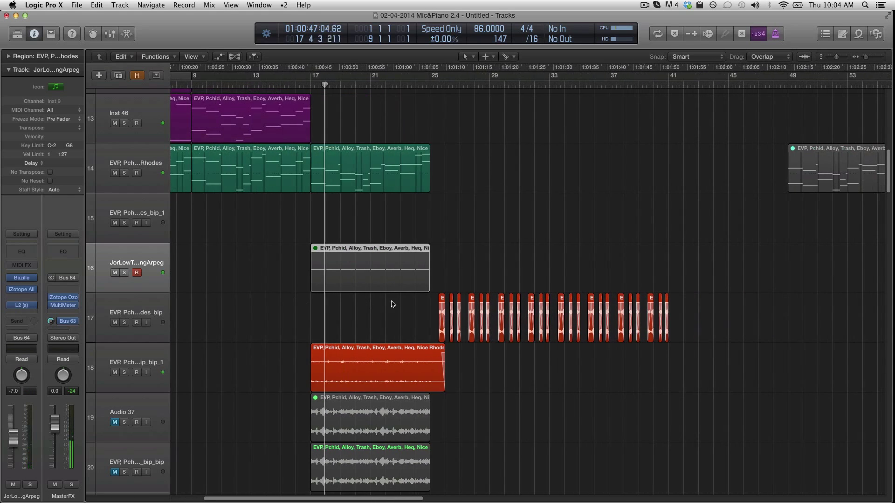
- Select track 18 and audition its red audio region by soloing the track briefly and unsoloing it
{"action": "left_click", "coordinate": [158, 358]}
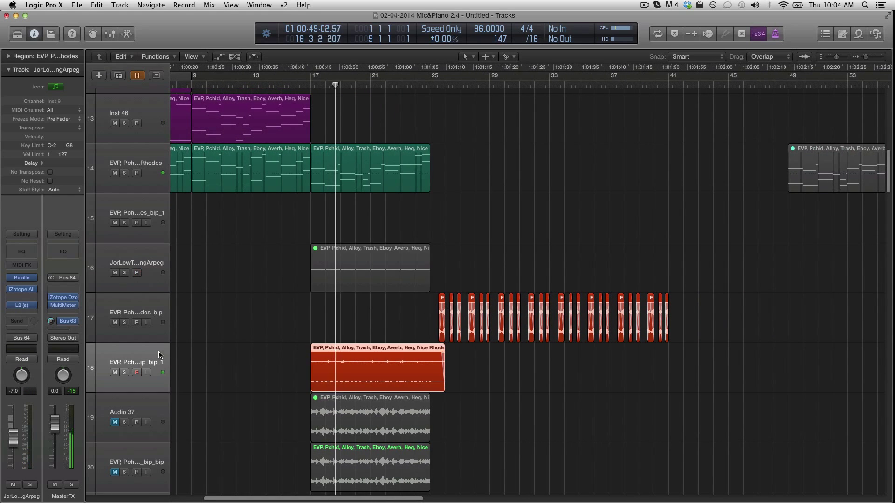
{"action": "scroll", "coordinate": [159, 358], "scroll_direction": "right", "scroll_amount": 3}
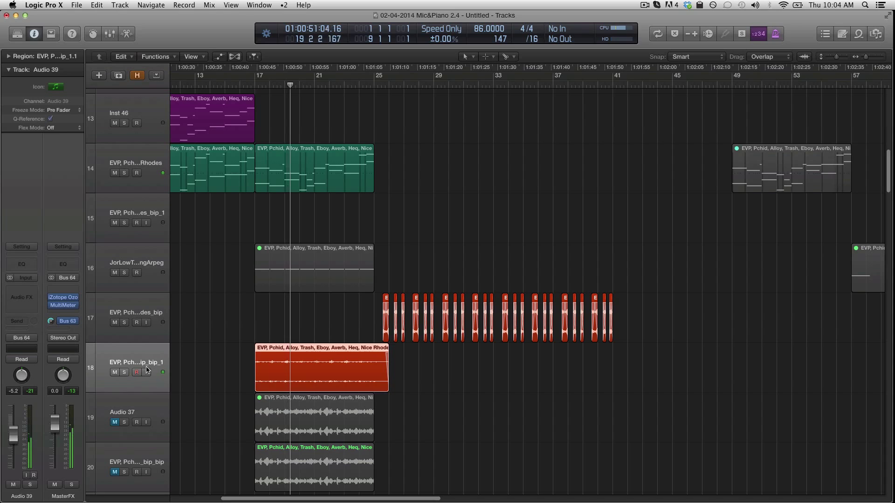
{"action": "left_click", "coordinate": [125, 373]}
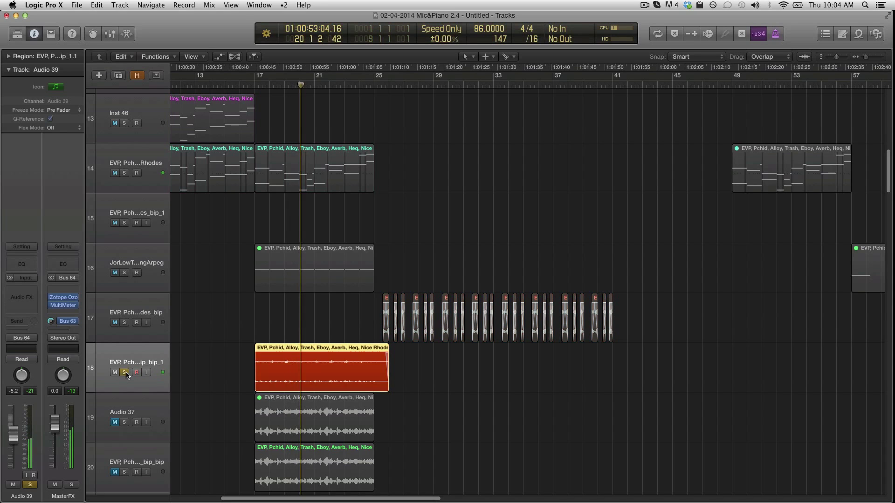
{"action": "left_click", "coordinate": [125, 373]}
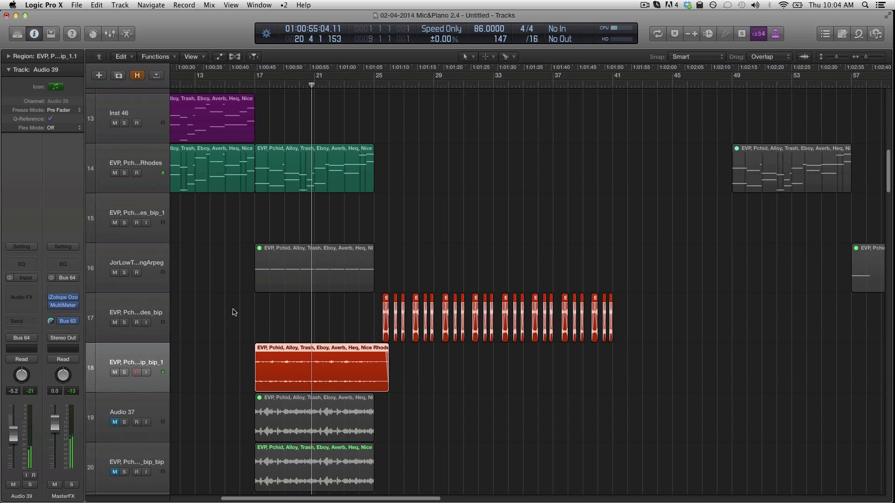
- Copy the muted MIDI region at bar 17 on the JorLowT...ngArpeg track to bar 25
{"action": "left_click", "coordinate": [154, 309]}
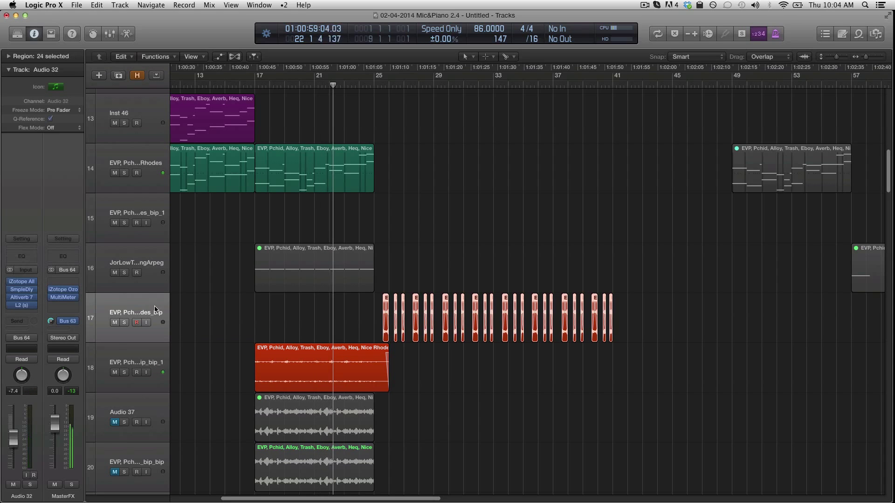
{"action": "scroll", "coordinate": [279, 302], "scroll_direction": "right", "scroll_amount": 3}
{"action": "scroll", "coordinate": [317, 302], "scroll_direction": "up", "scroll_amount": 1}
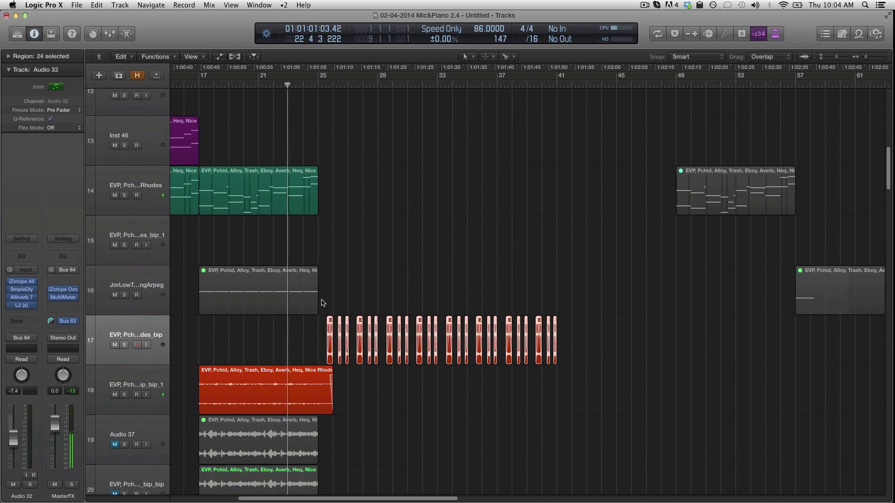
{"action": "left_click_drag", "start_coordinate": [297, 297], "coordinate": [413, 301]}
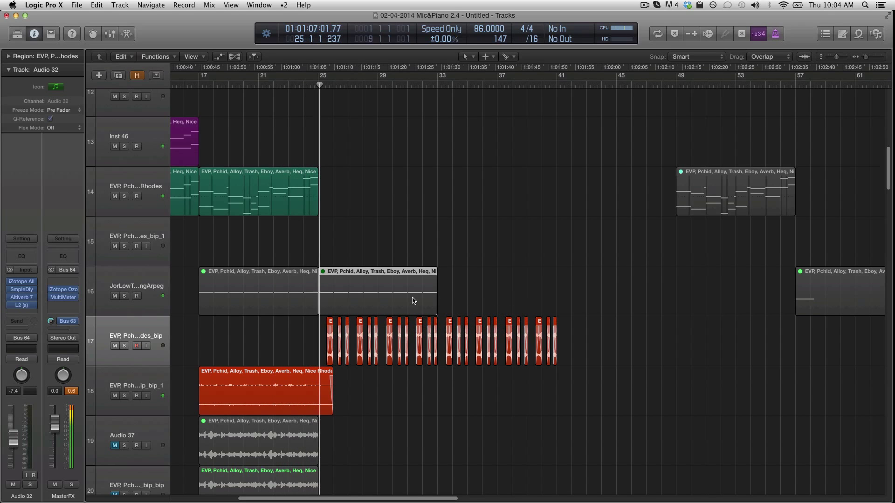
- Select track 17 with its red regions and play the arrangement from bar 25 at a raised system volume
{"action": "key", "text": "Return"}
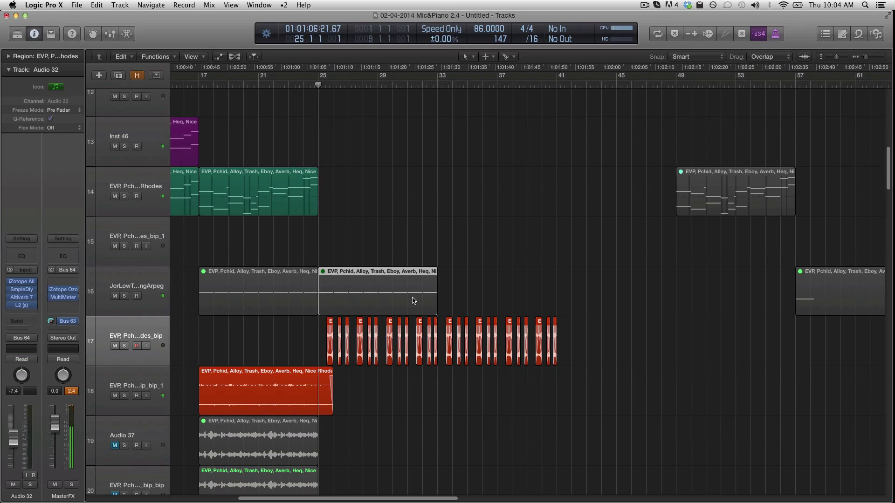
{"action": "left_click", "coordinate": [138, 330]}
{"action": "scroll", "coordinate": [466, 322], "scroll_direction": "down", "scroll_amount": 3}
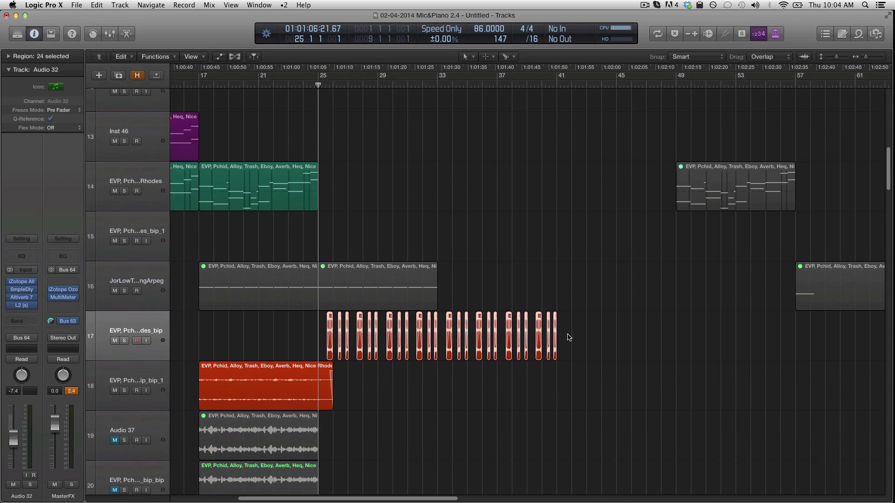
{"action": "scroll", "coordinate": [568, 337], "scroll_direction": "down", "scroll_amount": 3}
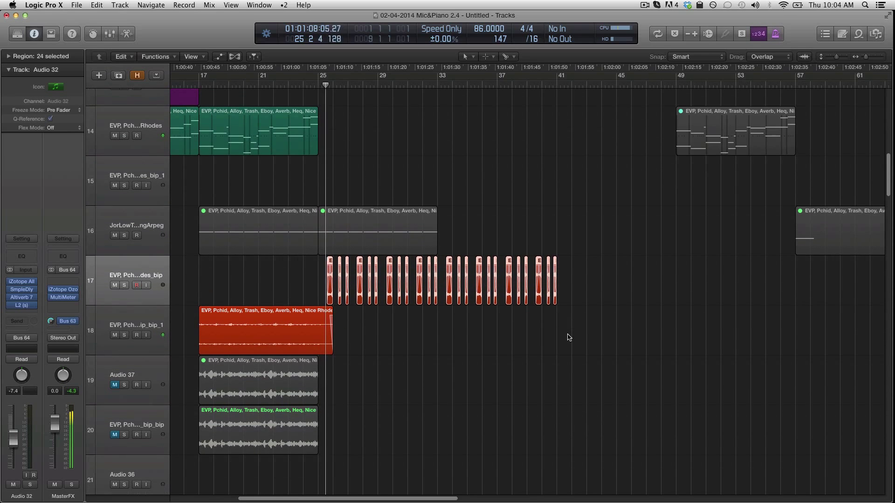
{"action": "key", "text": "XF86AudioRaiseVolume"}
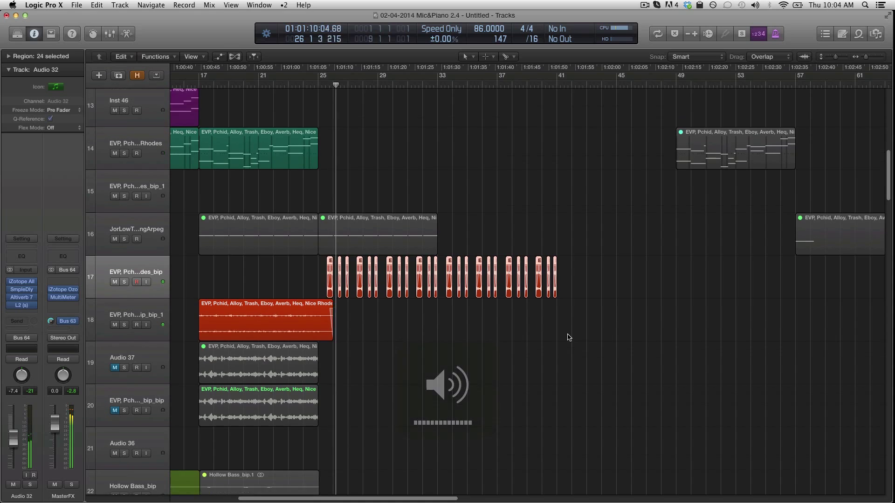
{"action": "key", "text": "z"}
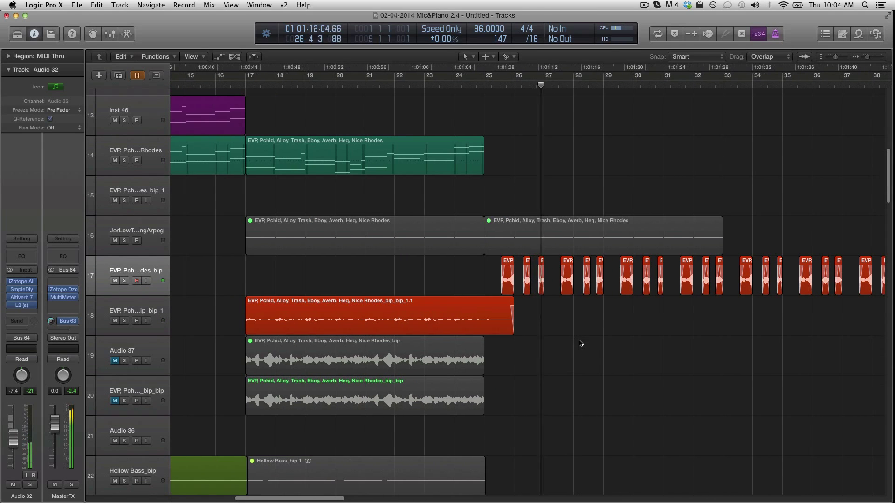
- Set an active cycle range over bars 25 to 33 from the copied MIDI region on the JorLowT...ngArpeg track
{"action": "scroll", "coordinate": [606, 331], "scroll_direction": "right", "scroll_amount": 5}
{"action": "left_click", "coordinate": [516, 228]}
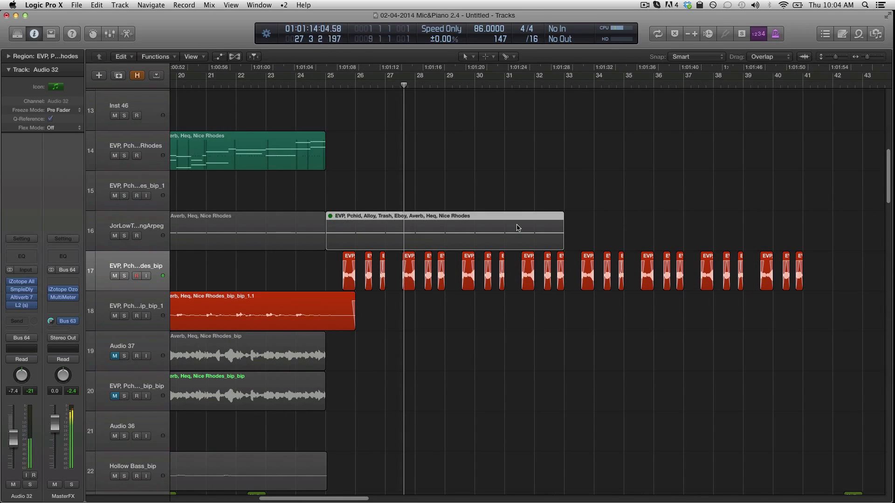
{"action": "key", "text": "u"}
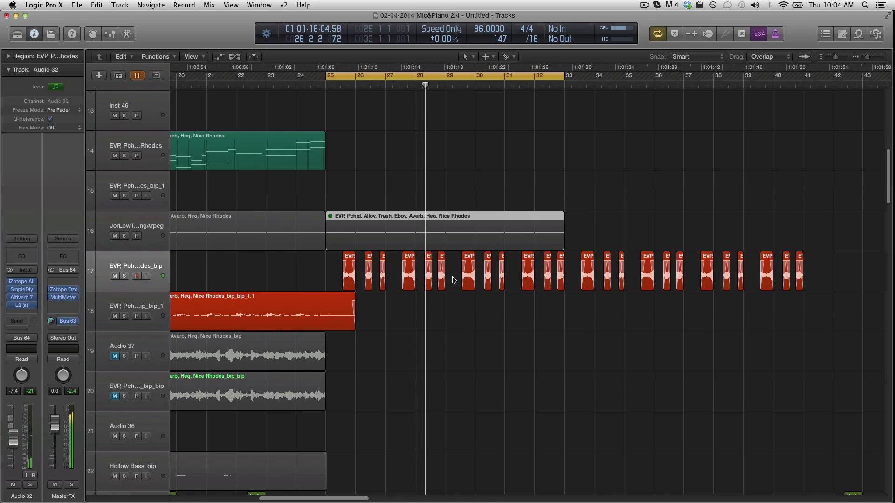
{"action": "scroll", "coordinate": [471, 349], "scroll_direction": "up", "scroll_amount": 1}
{"action": "key", "text": "super+Up"}
{"action": "key", "text": "super+Up"}
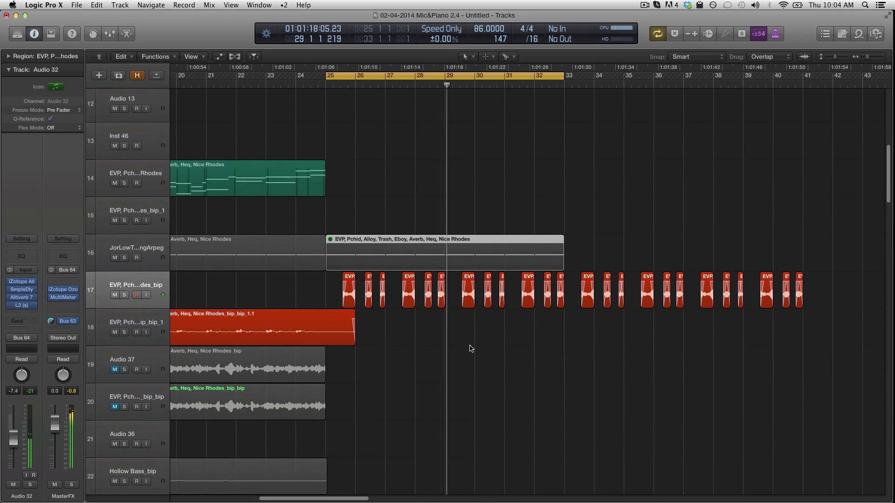
{"action": "scroll", "coordinate": [461, 348], "scroll_direction": "right", "scroll_amount": 2}
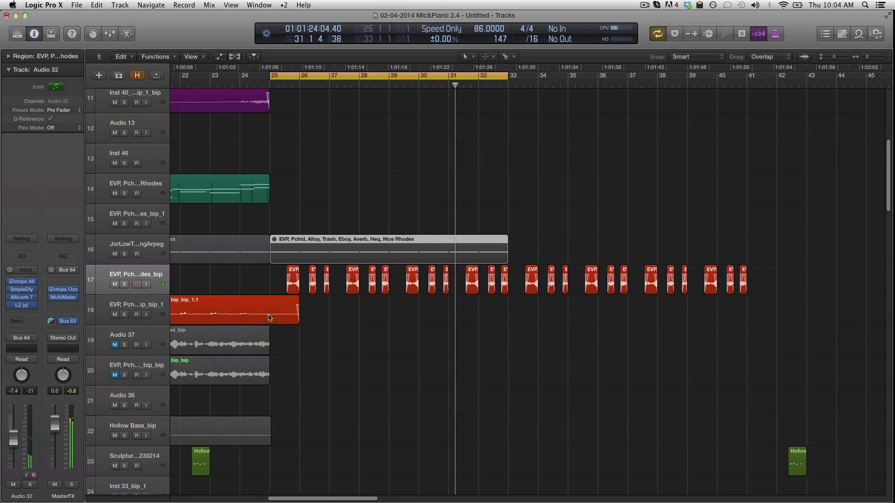
- Play past bar 33 with cycling off and no region selected, and re-enable the cycle over bars 25 to 33
{"action": "key", "text": "c"}
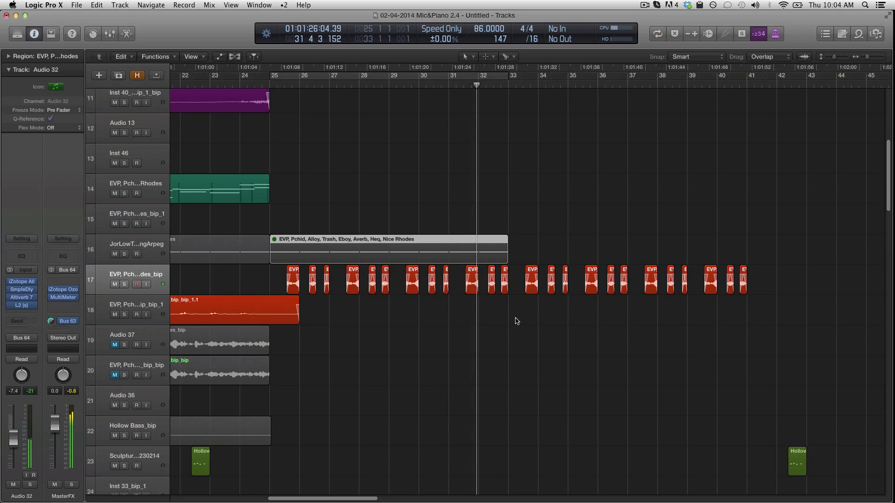
{"action": "left_click", "coordinate": [522, 326]}
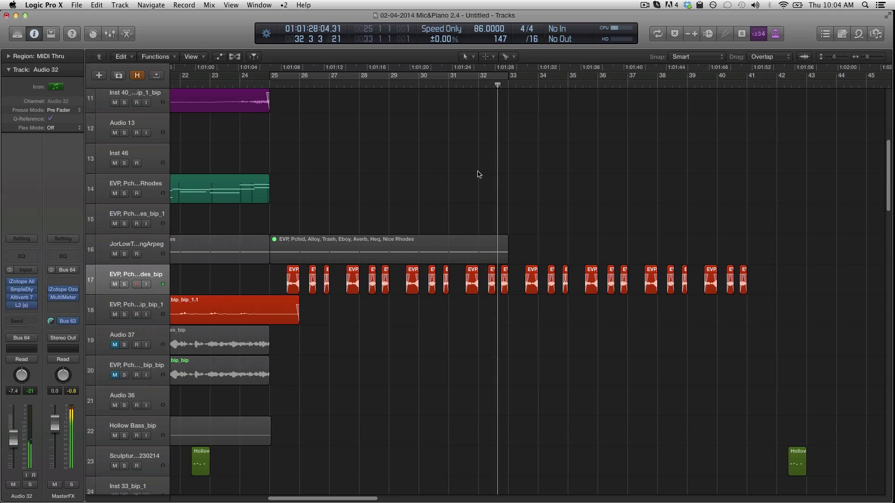
{"action": "scroll", "coordinate": [515, 126], "scroll_direction": "down", "scroll_amount": 1}
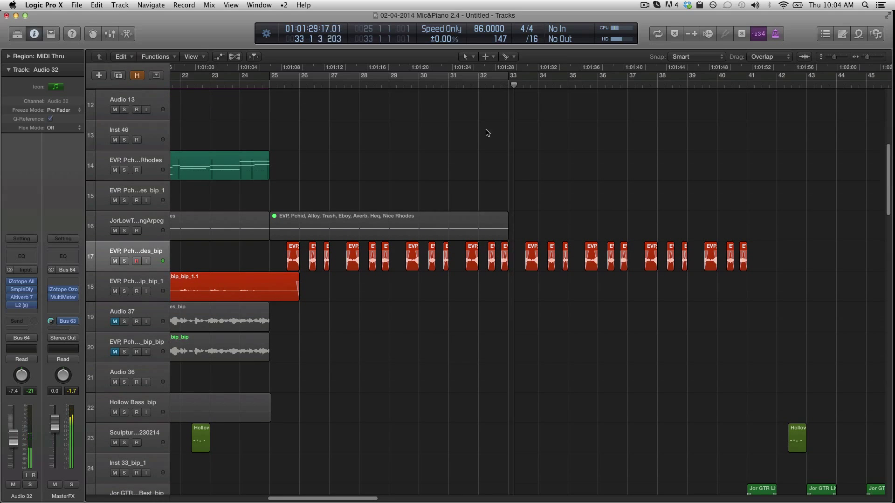
{"action": "scroll", "coordinate": [455, 138], "scroll_direction": "left", "scroll_amount": 2}
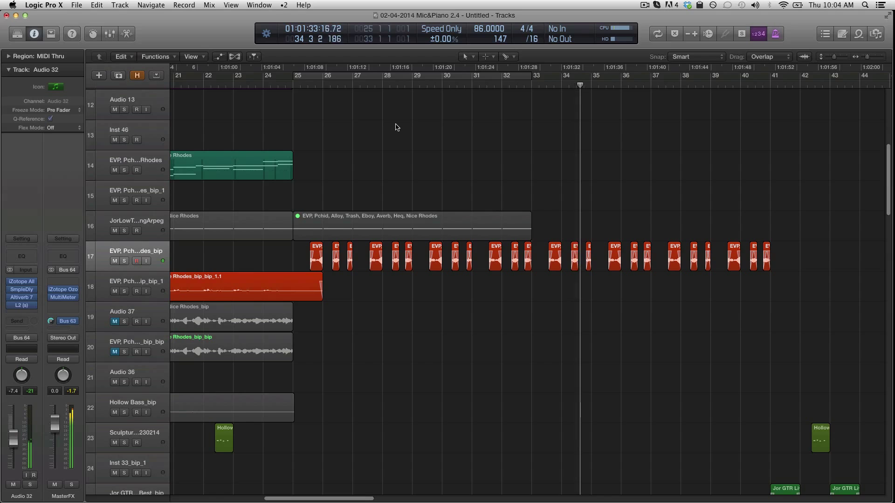
{"action": "key", "text": "c"}
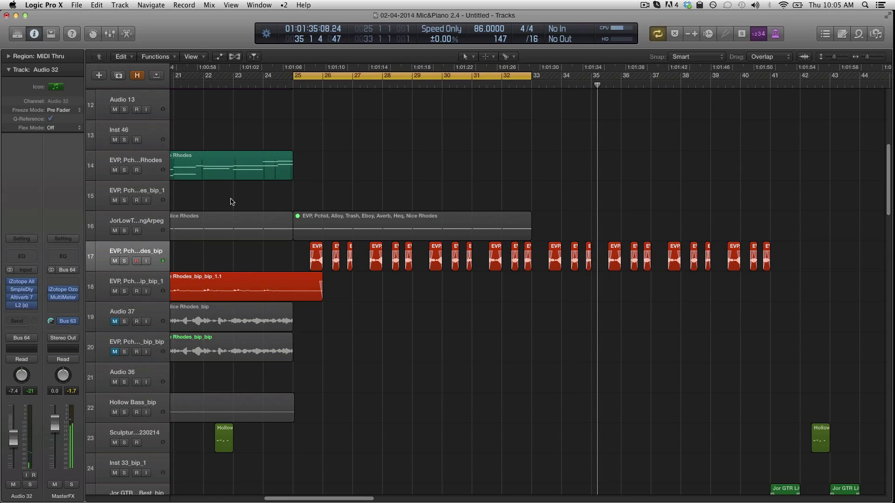
- Solo track 17 and audition its red regions from the start of the cycle at bar 25
{"action": "left_click", "coordinate": [148, 252]}
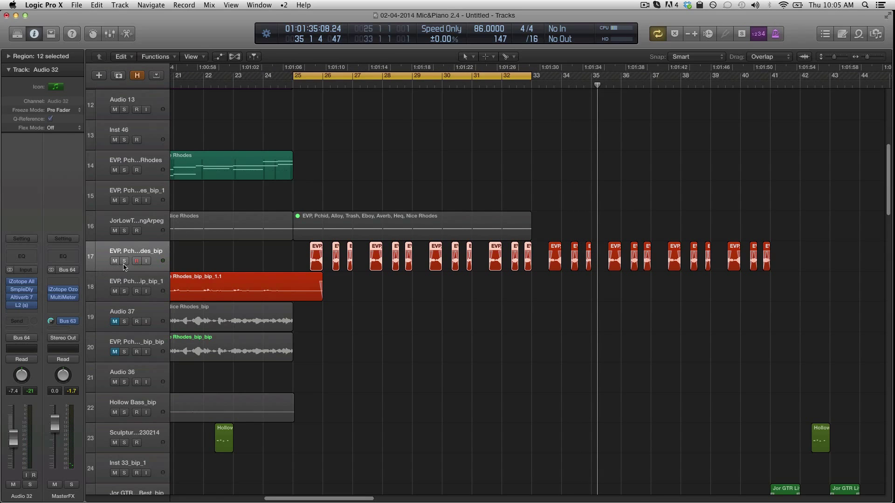
{"action": "left_click", "coordinate": [124, 262]}
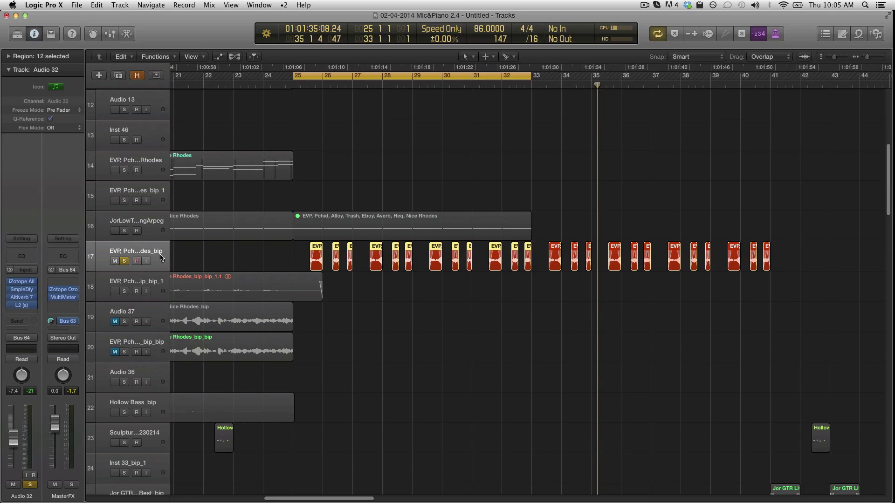
{"action": "key", "text": "z"}
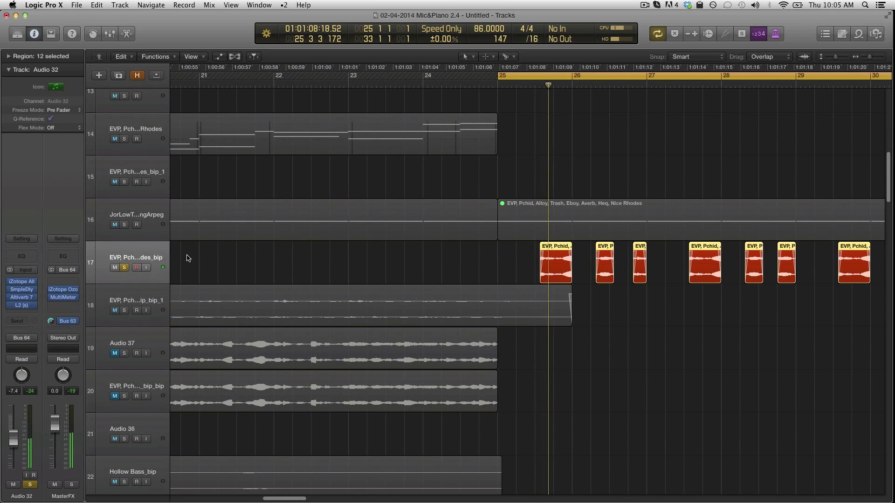
{"action": "key", "text": "z"}
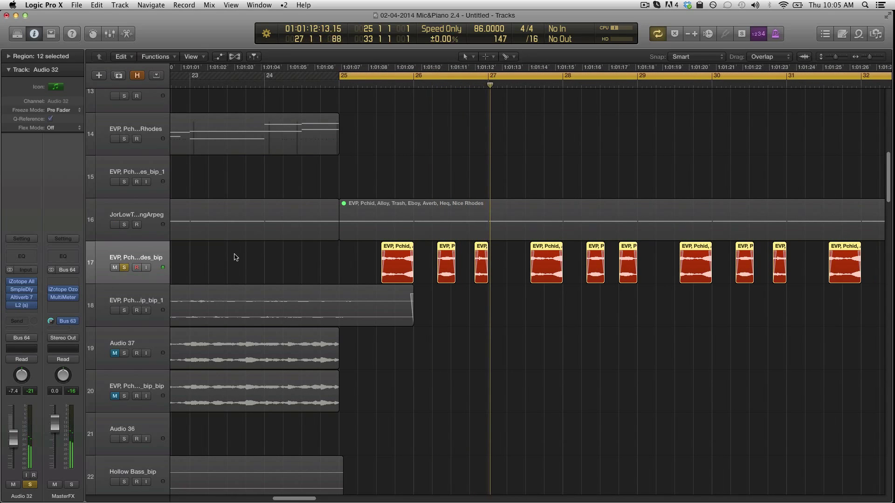
{"action": "key", "text": "super+Up"}
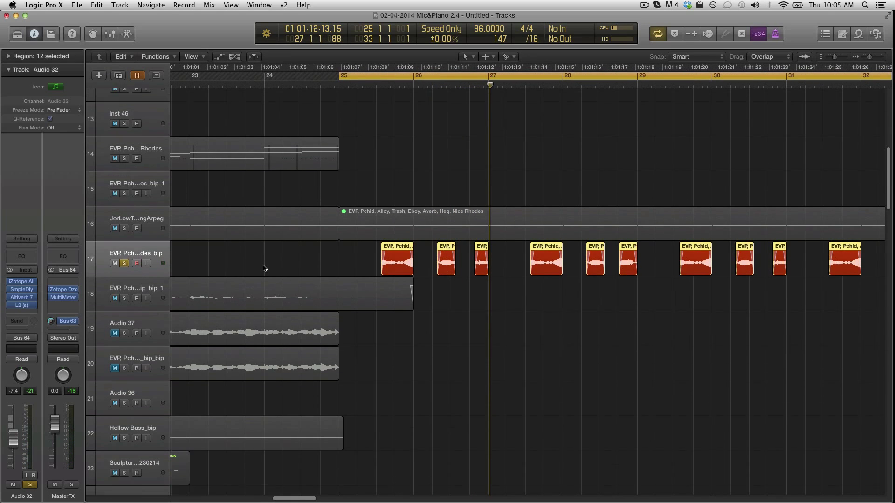
- Expand the Modular track stack to show its subtracks, and solo and select the Modular track
{"action": "scroll", "coordinate": [263, 269], "scroll_direction": "down", "scroll_amount": 5}
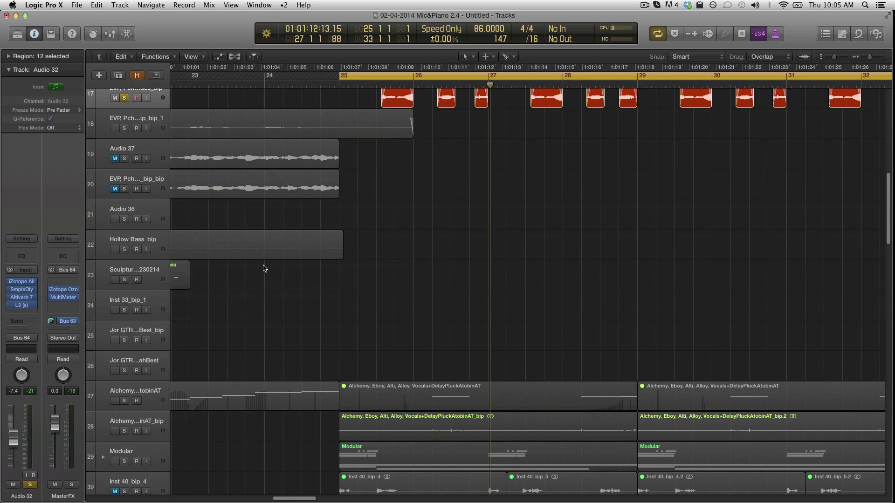
{"action": "scroll", "coordinate": [264, 268], "scroll_direction": "up", "scroll_amount": 2}
{"action": "scroll", "coordinate": [263, 268], "scroll_direction": "down", "scroll_amount": 2}
{"action": "left_click", "coordinate": [104, 457]}
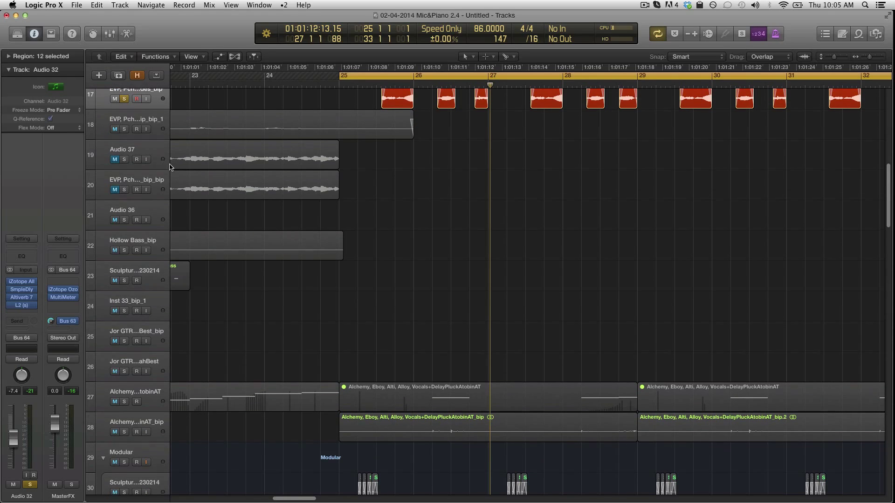
{"action": "scroll", "coordinate": [146, 161], "scroll_direction": "up", "scroll_amount": 1}
{"action": "scroll", "coordinate": [143, 154], "scroll_direction": "down", "scroll_amount": 9}
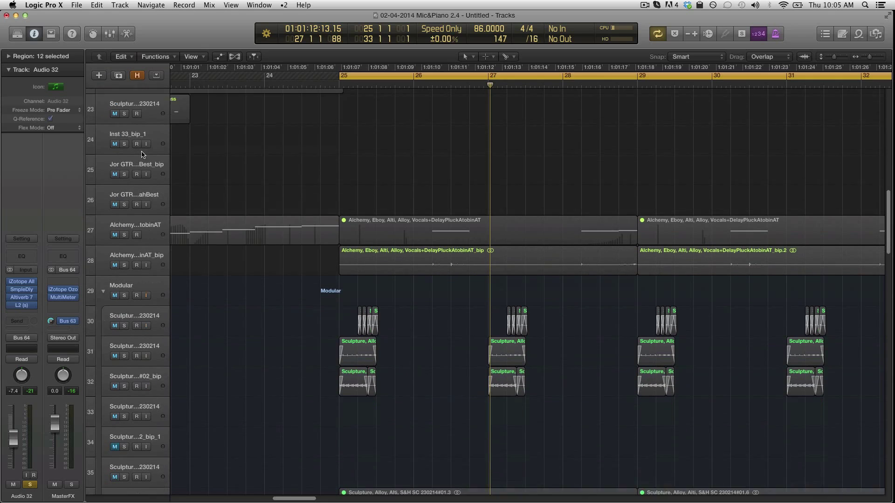
{"action": "left_click", "coordinate": [125, 271]}
{"action": "left_click", "coordinate": [161, 266]}
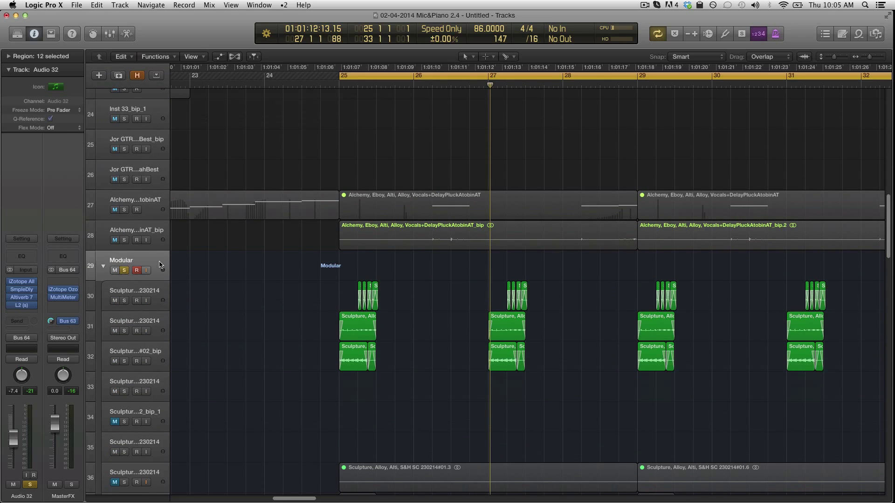
- Unsolo track 17 and audition the soloed Modular stack from bar 25 at a raised system volume
{"action": "scroll", "coordinate": [159, 265], "scroll_direction": "down", "scroll_amount": 1}
{"action": "scroll", "coordinate": [159, 263], "scroll_direction": "up", "scroll_amount": 12}
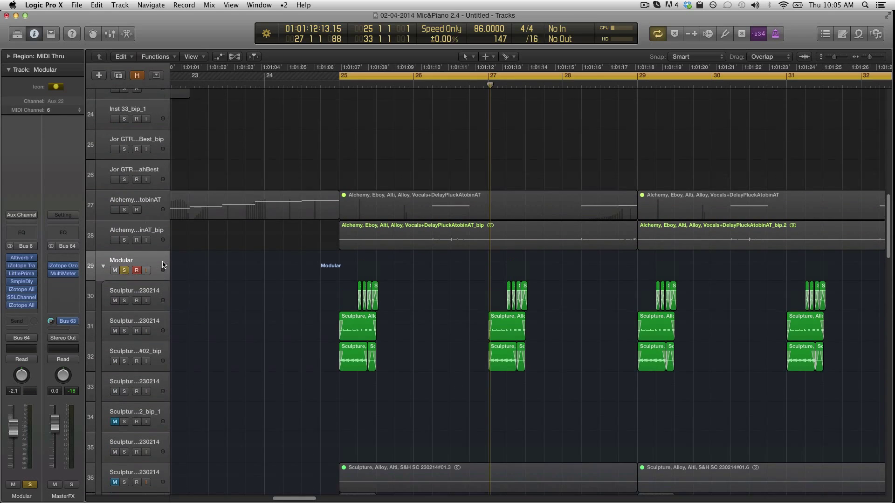
{"action": "scroll", "coordinate": [161, 237], "scroll_direction": "up", "scroll_amount": 1}
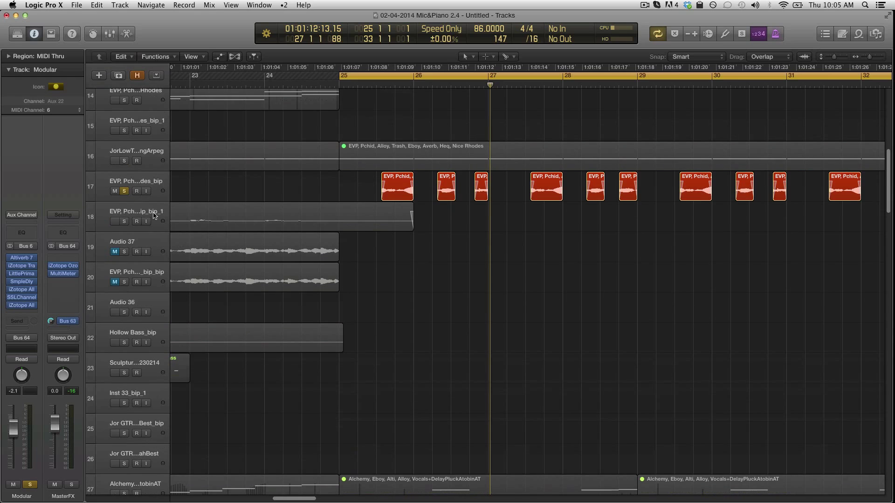
{"action": "left_click", "coordinate": [128, 192]}
{"action": "scroll", "coordinate": [226, 241], "scroll_direction": "down", "scroll_amount": 10}
{"action": "key", "text": "space"}
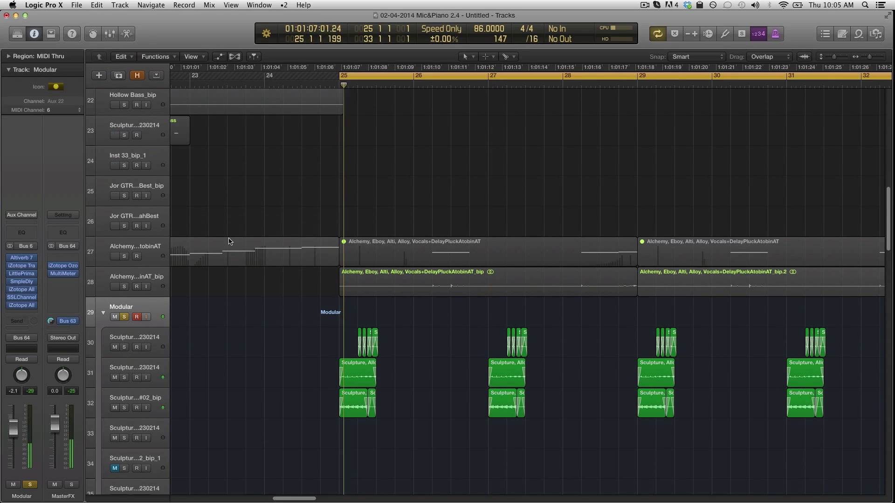
{"action": "key", "text": "XF86AudioRaiseVolume"}
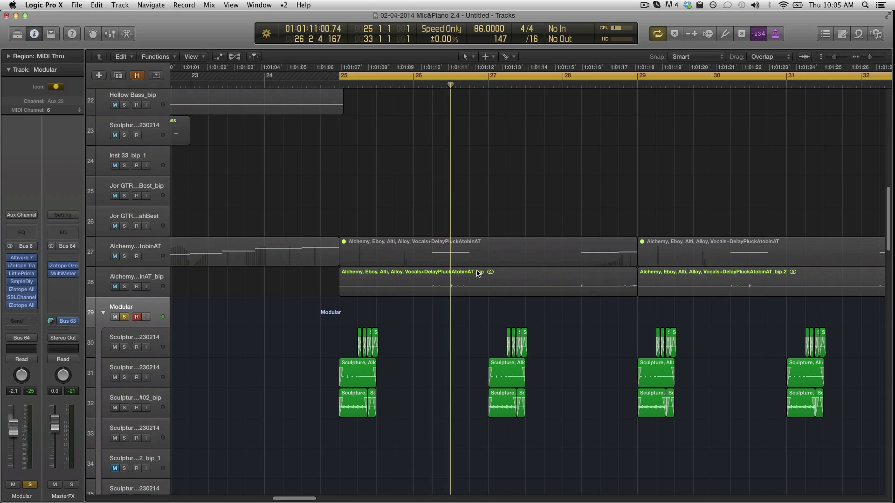
- Solo track 17 again alongside the Modular stack and audition both from bar 25, with the timeline zoomed in
{"action": "scroll", "coordinate": [462, 287], "scroll_direction": "up", "scroll_amount": 4}
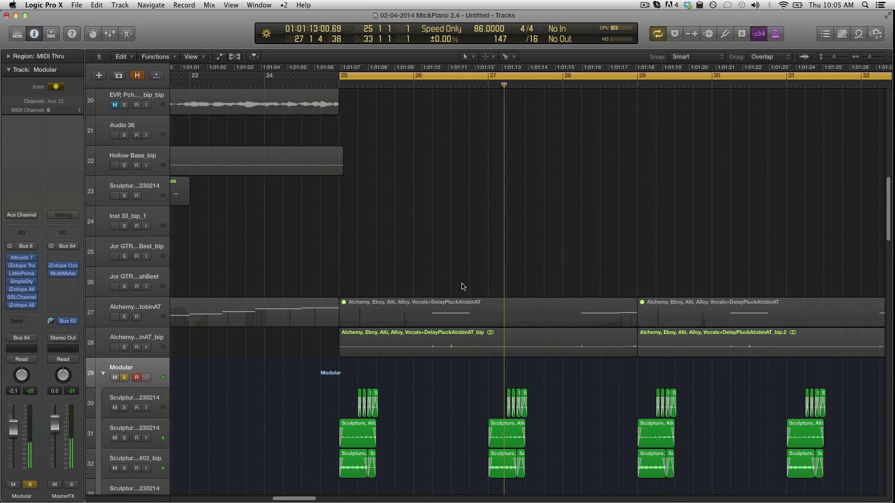
{"action": "scroll", "coordinate": [386, 280], "scroll_direction": "up", "scroll_amount": 8}
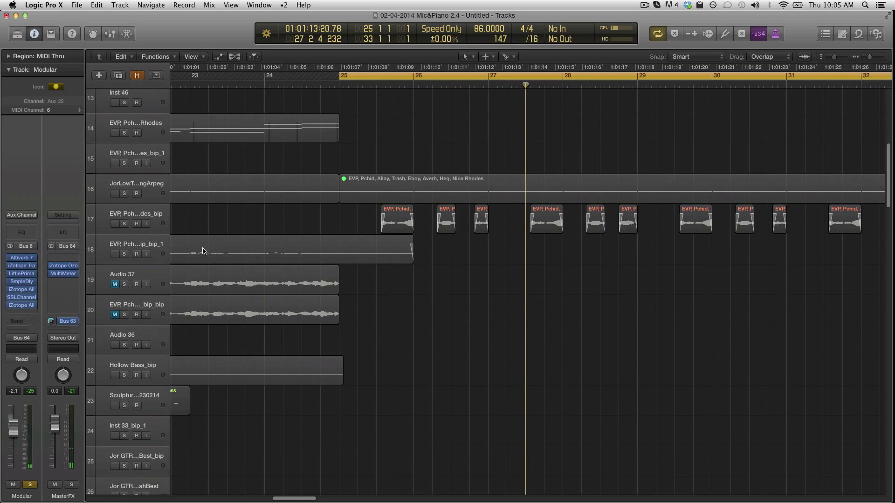
{"action": "left_click", "coordinate": [124, 224]}
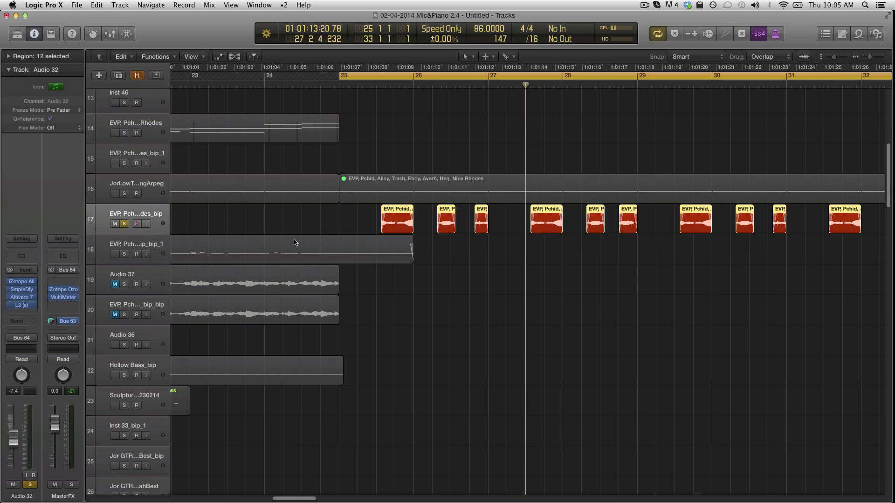
{"action": "key", "text": "Return"}
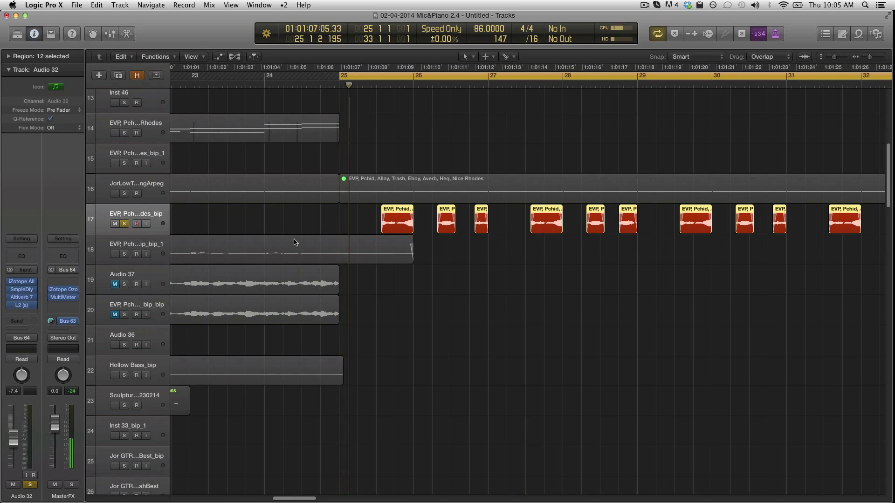
{"action": "key", "text": "super+Right"}
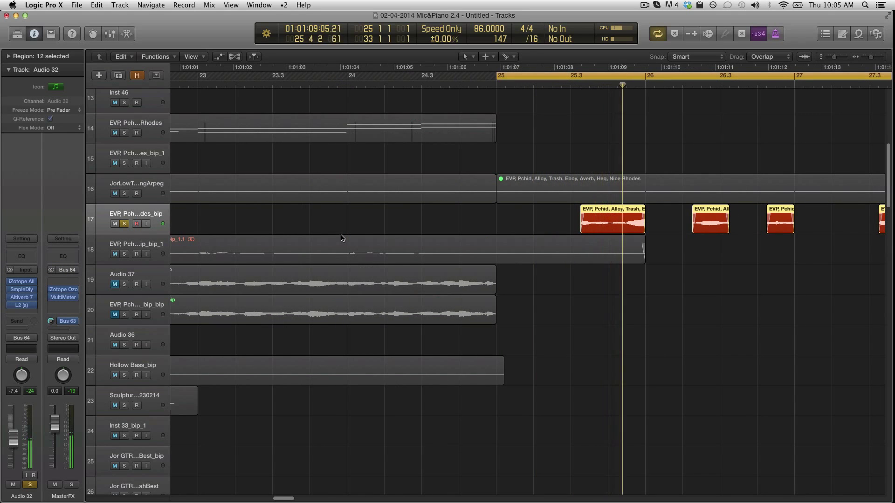
- Audition the red regions on track 17 further along the timeline, and take the track out of solo
{"action": "scroll", "coordinate": [340, 239], "scroll_direction": "right", "scroll_amount": 5}
{"action": "scroll", "coordinate": [434, 240], "scroll_direction": "right", "scroll_amount": 3}
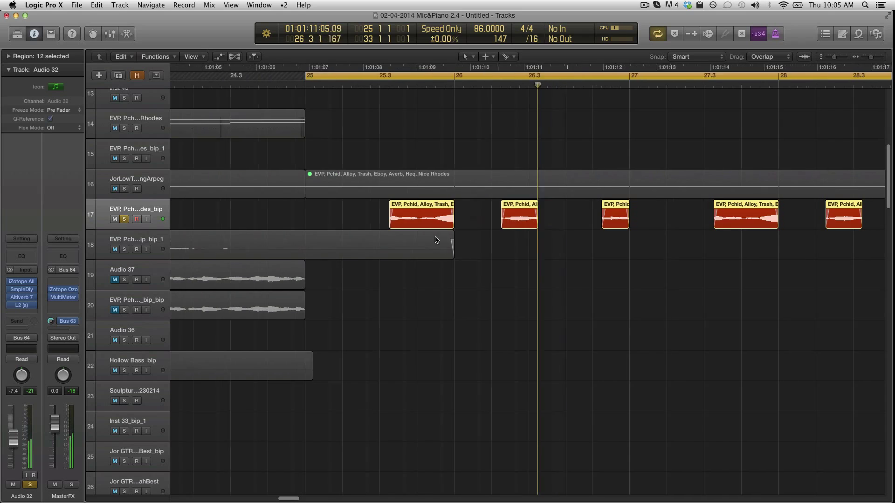
{"action": "scroll", "coordinate": [419, 242], "scroll_direction": "down", "scroll_amount": 2}
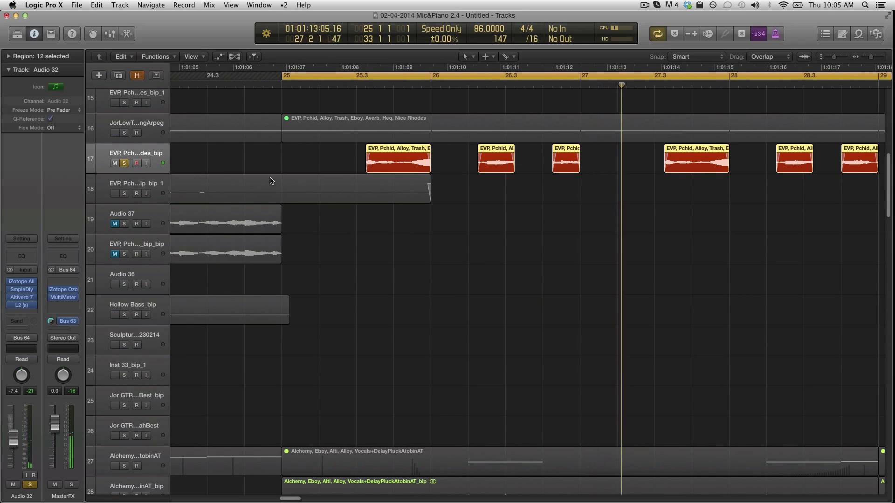
{"action": "left_click", "coordinate": [124, 163]}
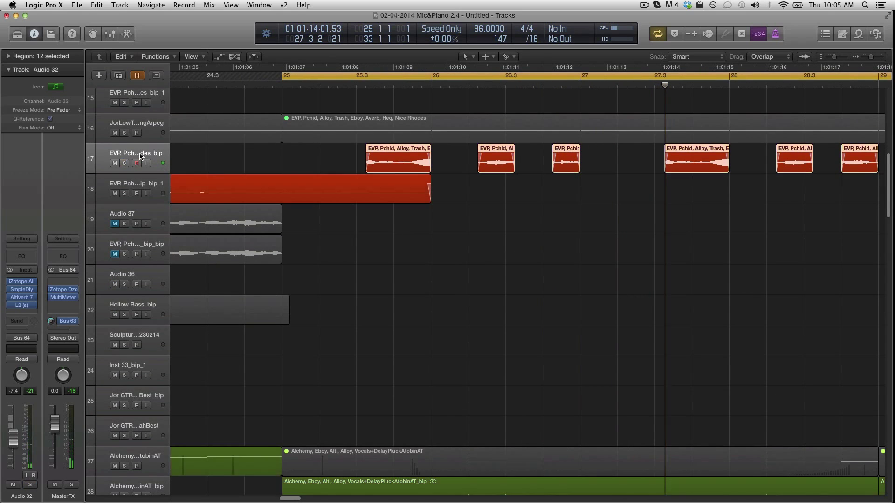
- Select and solo the JorLowTalkingArpeg track 16, and audition its region from bar 25 with the timeline zoomed out
{"action": "scroll", "coordinate": [140, 156], "scroll_direction": "up", "scroll_amount": 1}
{"action": "left_click", "coordinate": [152, 150]}
{"action": "key", "text": "super+Left"}
{"action": "key", "text": "super+Down"}
{"action": "key", "text": "super+Left"}
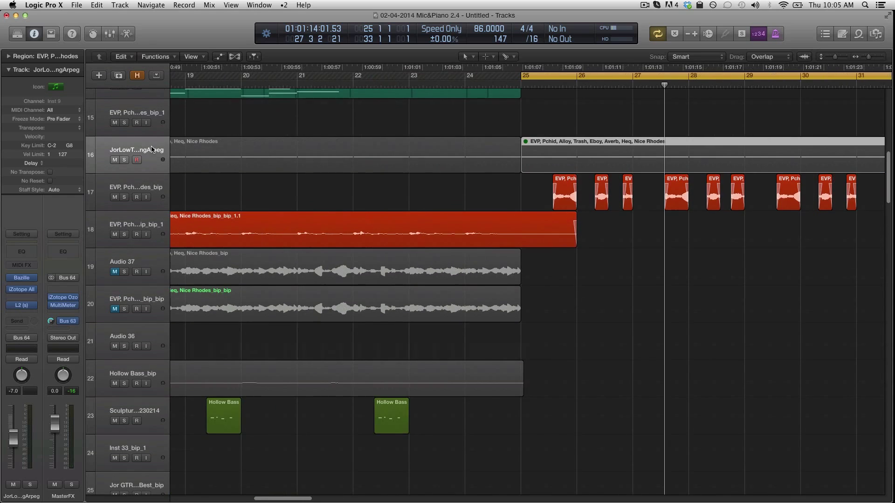
{"action": "key", "text": "super+Left"}
{"action": "left_click", "coordinate": [152, 149]}
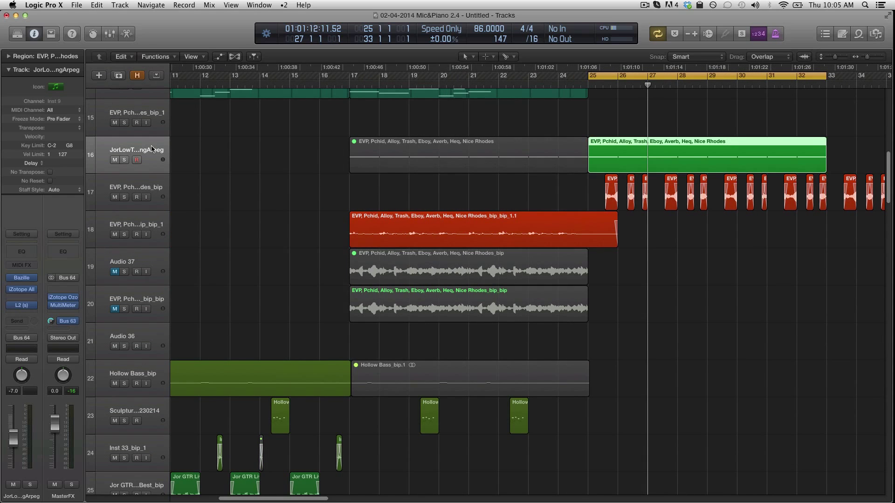
{"action": "scroll", "coordinate": [95, 170], "scroll_direction": "right", "scroll_amount": 4}
{"action": "key", "text": "s"}
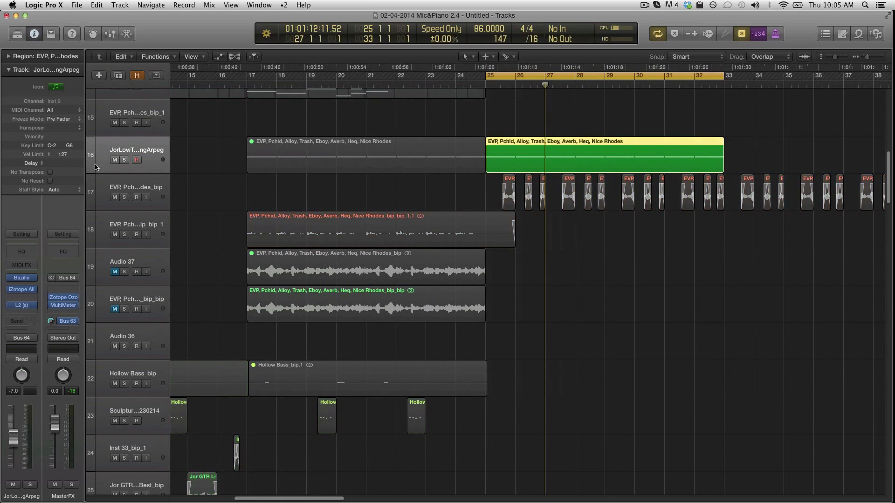
{"action": "key", "text": "space"}
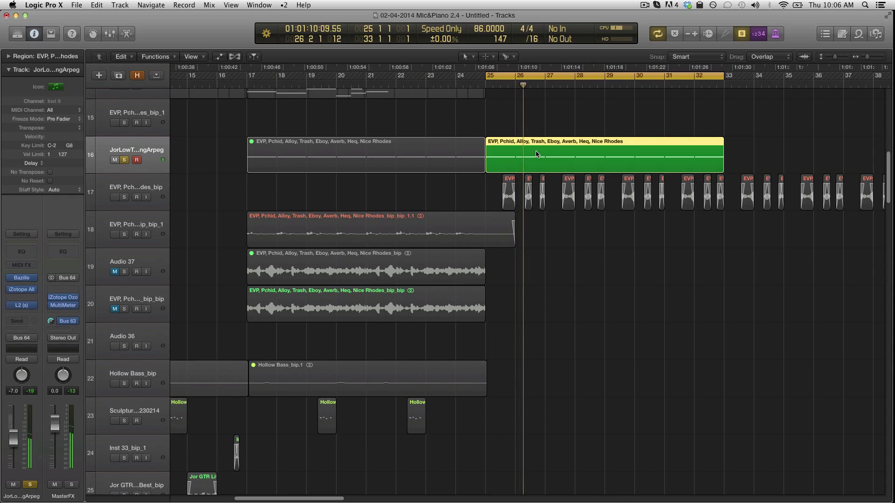
- Check the track 16 region in the Piano Roll, close it, and view the track's Bazille instrument settings
{"action": "key", "text": "super+4"}
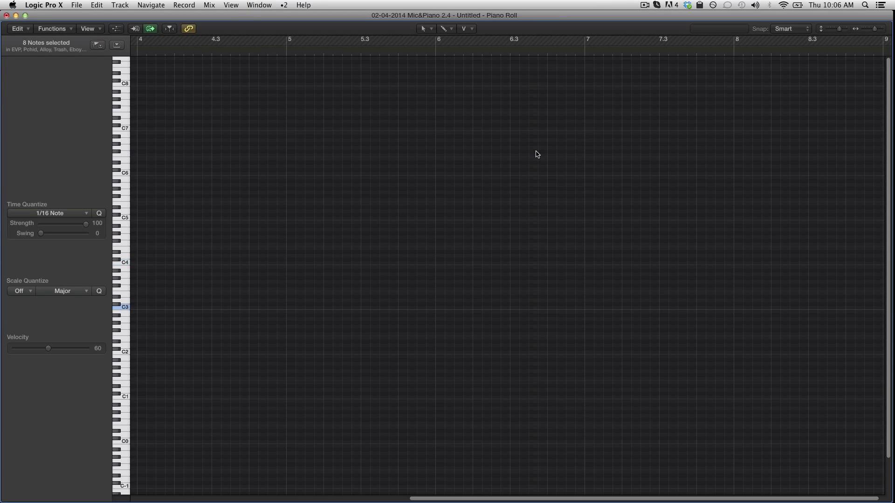
{"action": "left_click", "coordinate": [7, 16]}
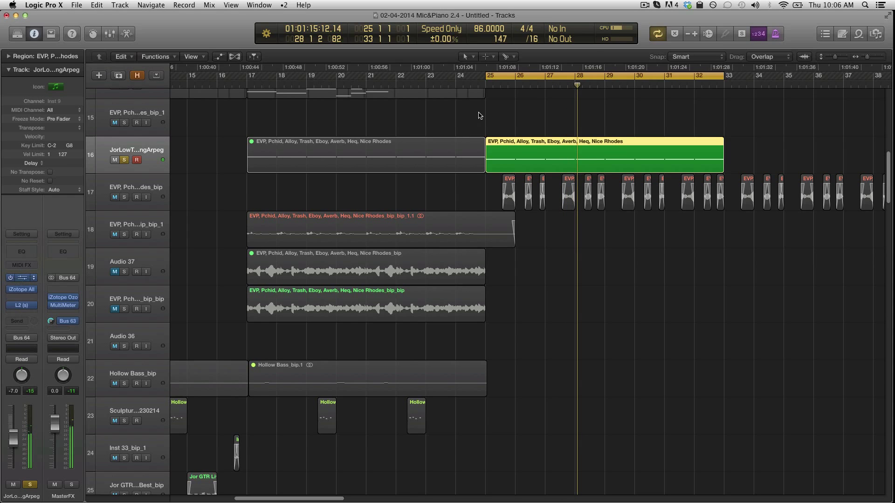
{"action": "key", "text": "v"}
{"action": "left_click_drag", "start_coordinate": [404, 41], "coordinate": [544, 64]}
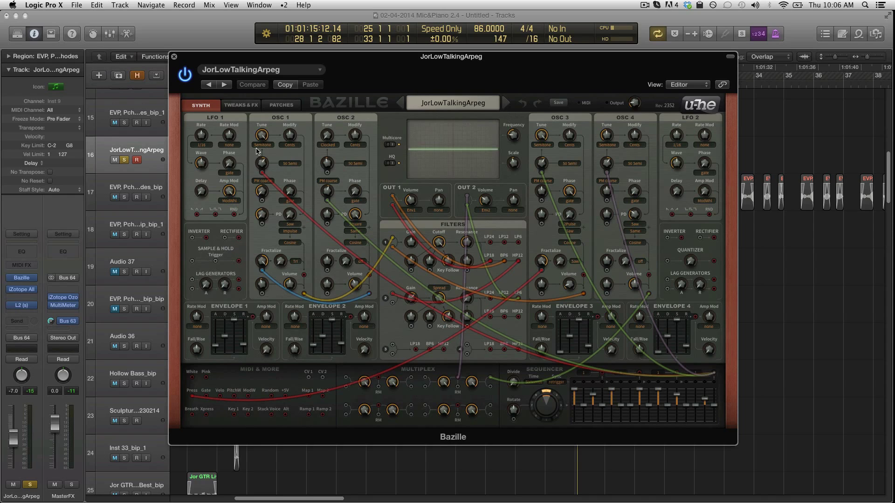
- Duplicate track 16 with its settings, copy its bar 25 region to bar 17 on the new track, and set the cycle to the copy
{"action": "key", "text": "super+d"}
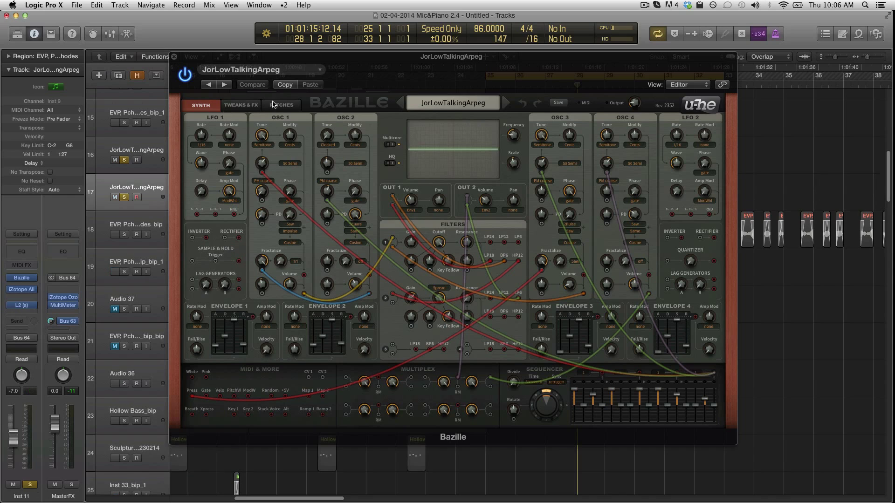
{"action": "left_click", "coordinate": [174, 56]}
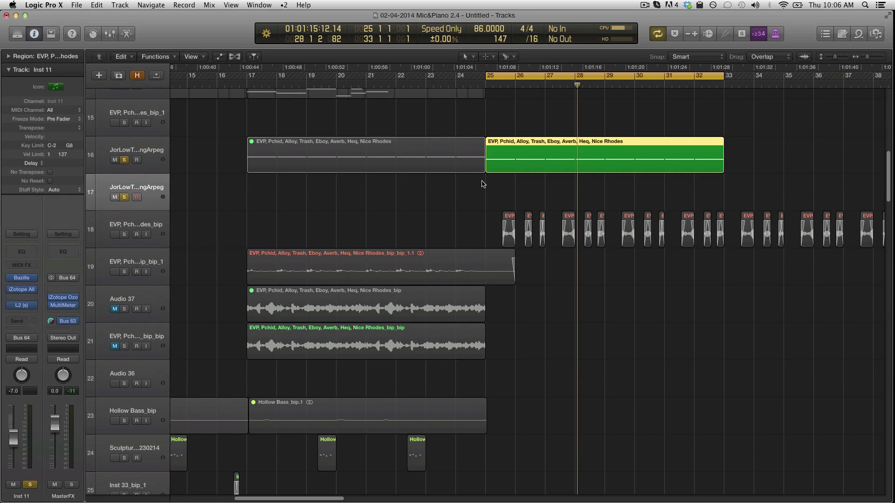
{"action": "left_click_drag", "start_coordinate": [511, 164], "coordinate": [271, 203]}
{"action": "key", "text": "super+u"}
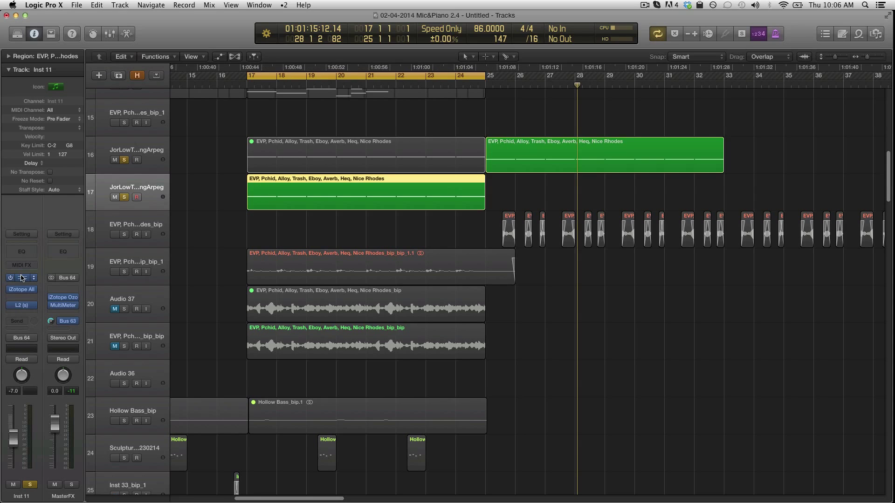
- Open Bazille on the new track 17 and load the initialize preset
{"action": "key", "text": "v"}
{"action": "left_click", "coordinate": [303, 86]}
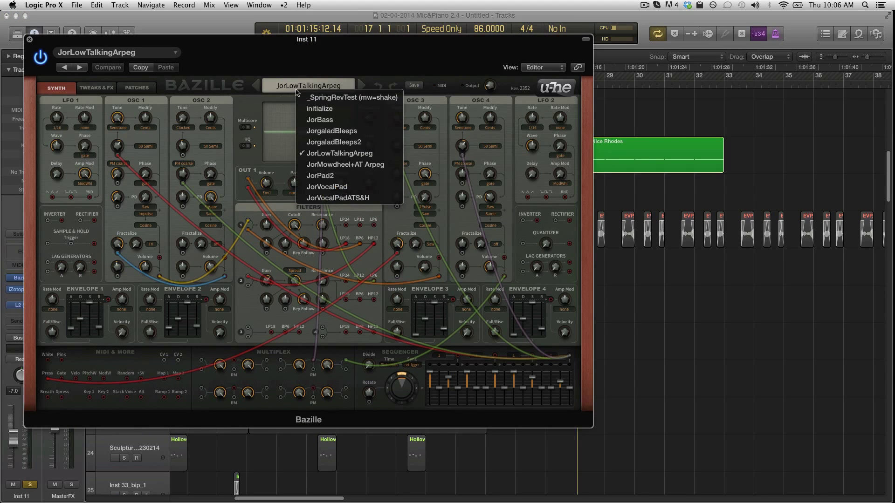
{"action": "left_click", "coordinate": [331, 109]}
{"action": "left_click_drag", "start_coordinate": [349, 72], "coordinate": [443, 91]}
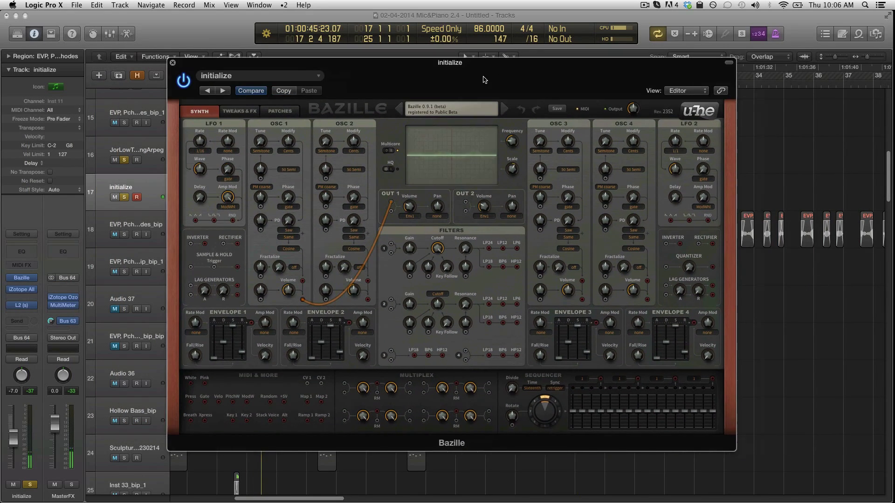
{"action": "left_click_drag", "start_coordinate": [483, 80], "coordinate": [492, 81]}
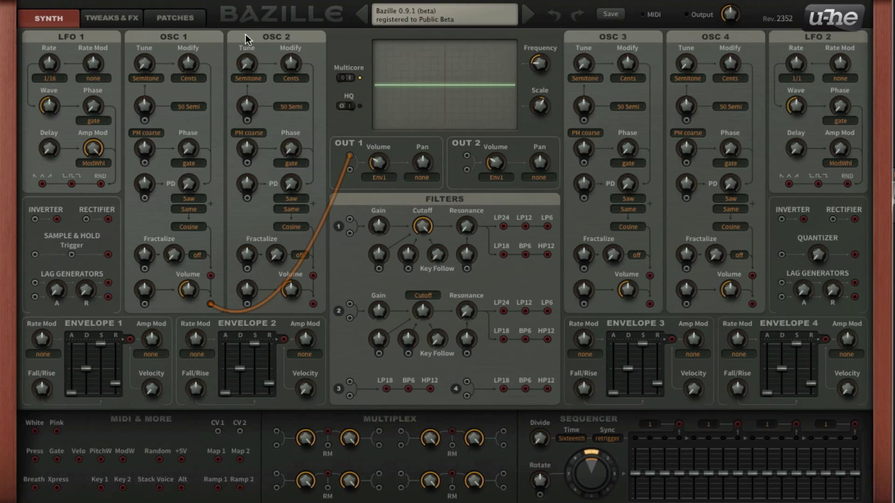
- Look through Bazille's Tweaks & FX and Patches pages, and return to the Synth page
{"action": "left_click", "coordinate": [110, 20]}
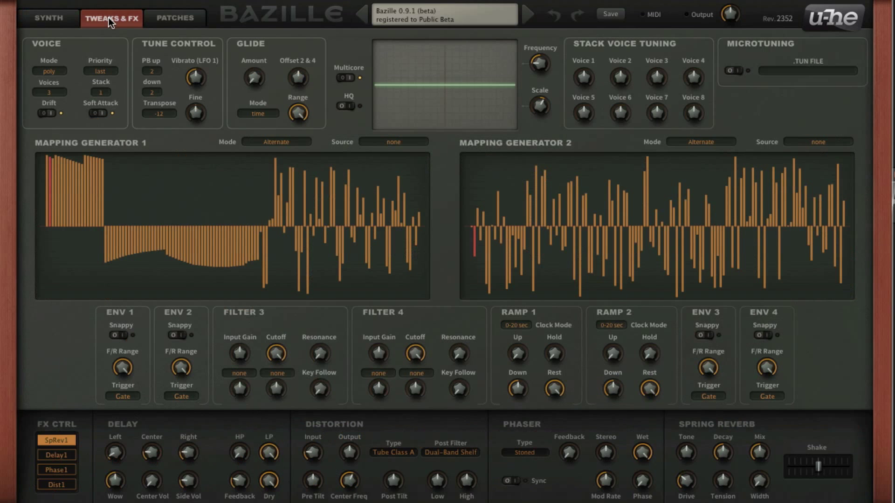
{"action": "left_click", "coordinate": [164, 13]}
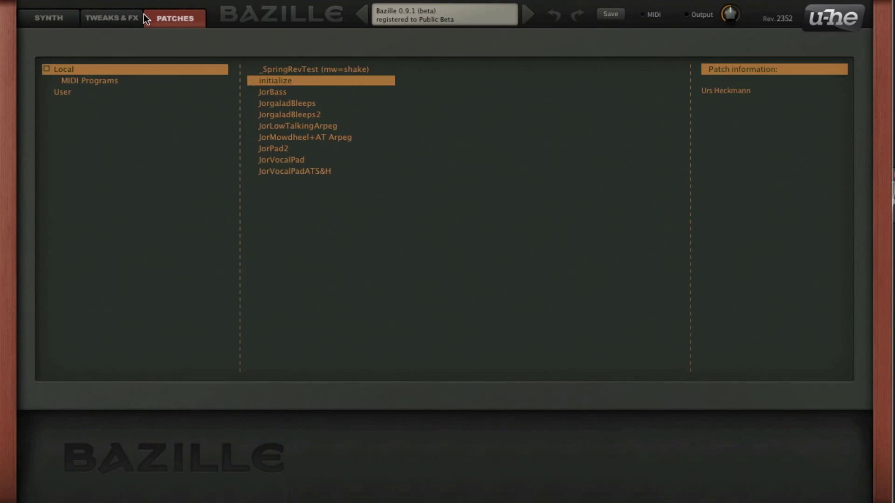
{"action": "left_click", "coordinate": [133, 19]}
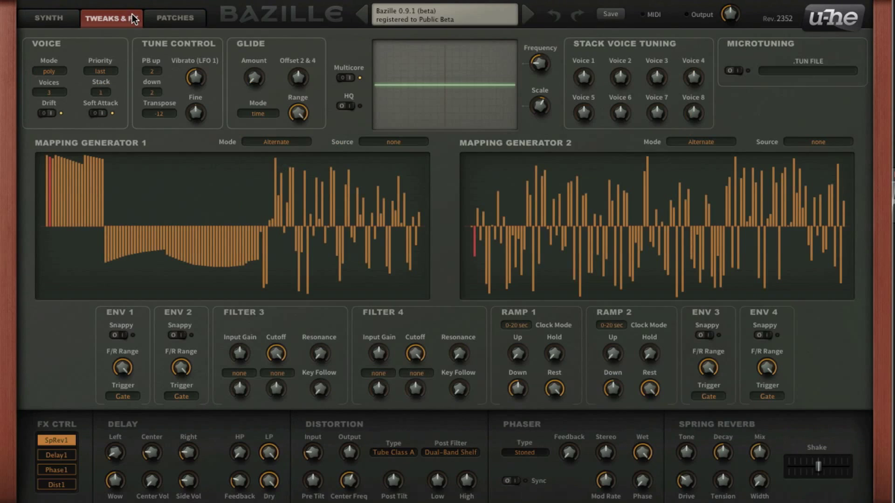
{"action": "left_click", "coordinate": [49, 19]}
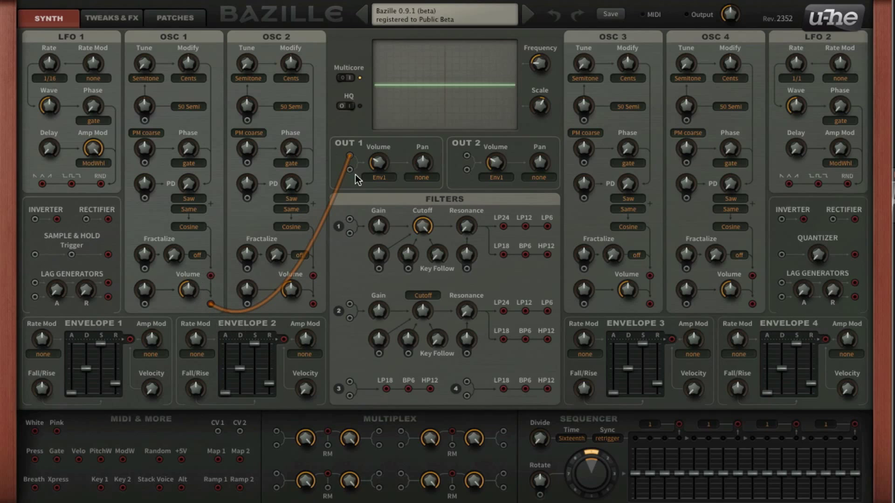
- Remove the patch cable from Out 1, and patch Oscillator 1's lower output back into Out 1's first input
{"action": "left_click_drag", "start_coordinate": [347, 144], "coordinate": [350, 156]}
{"action": "left_click", "coordinate": [369, 163]}
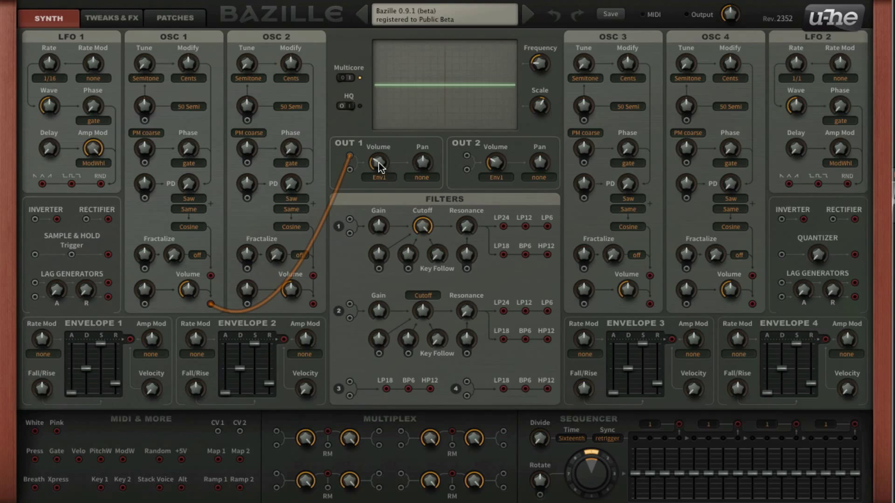
{"action": "double_click", "coordinate": [349, 155]}
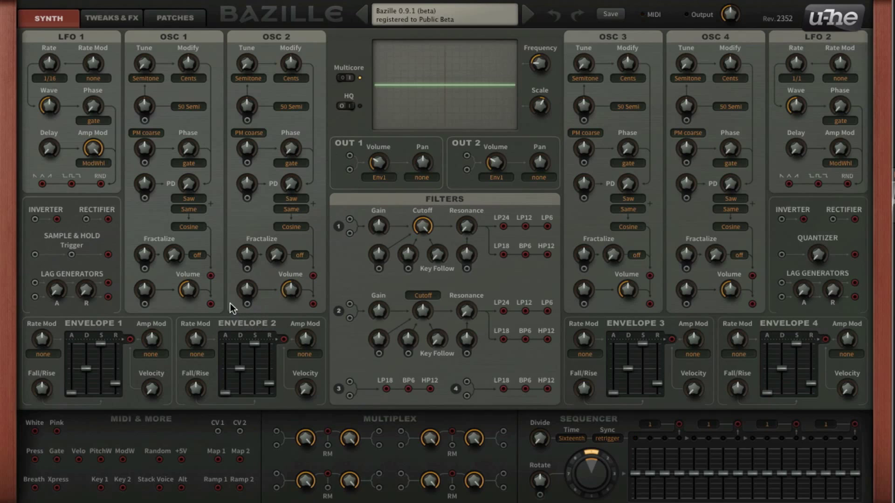
{"action": "left_click_drag", "start_coordinate": [211, 306], "coordinate": [349, 157]}
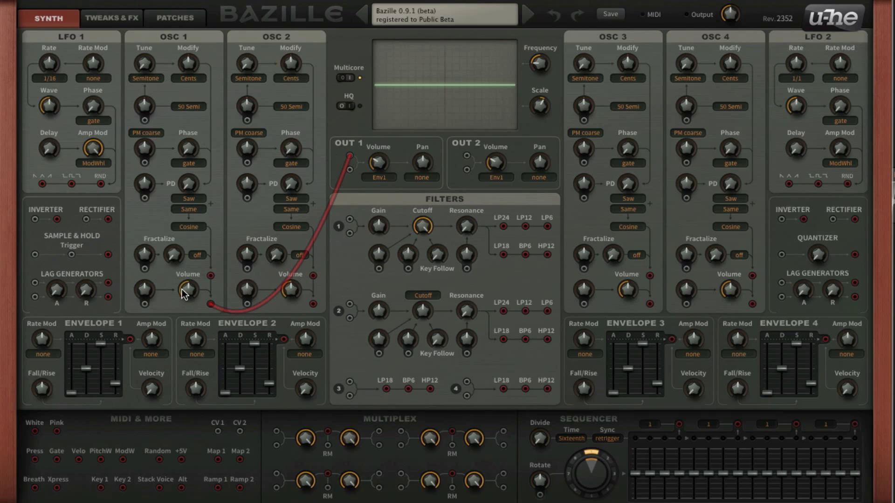
{"action": "mouse_move", "coordinate": [187, 292]}
{"action": "left_mouse_down"}
{"action": "mouse_move", "coordinate": [186, 304]}
{"action": "mouse_move", "coordinate": [187, 296]}
{"action": "left_mouse_up"}
- Examine the available tuning modes of Oscillator 1 without choosing another one
{"action": "left_click", "coordinate": [155, 80]}
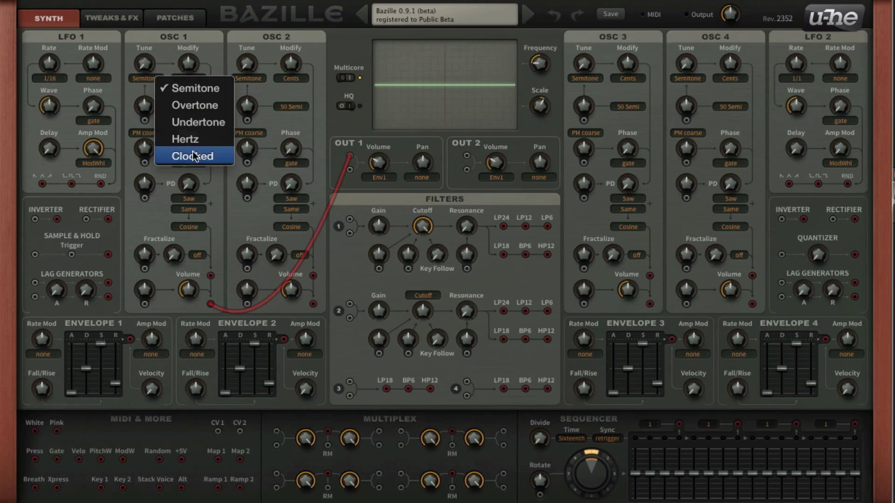
{"action": "left_click", "coordinate": [117, 112]}
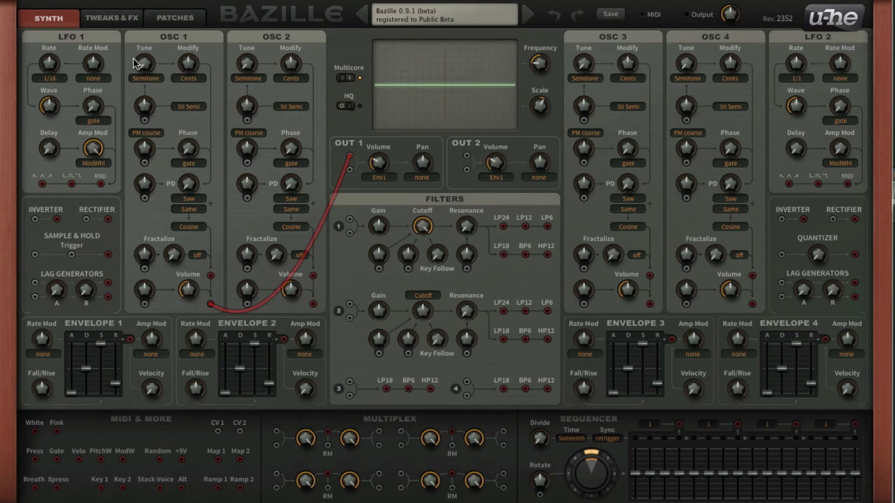
{"action": "left_click", "coordinate": [147, 79]}
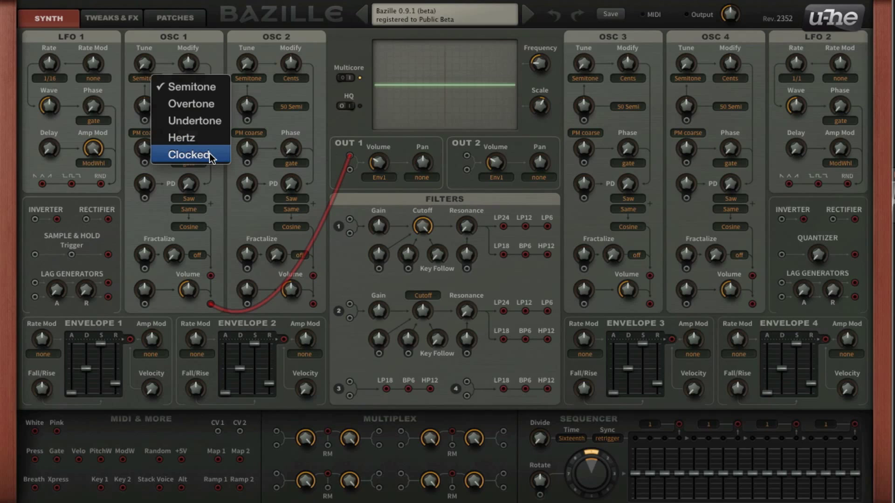
{"action": "left_click", "coordinate": [268, 115]}
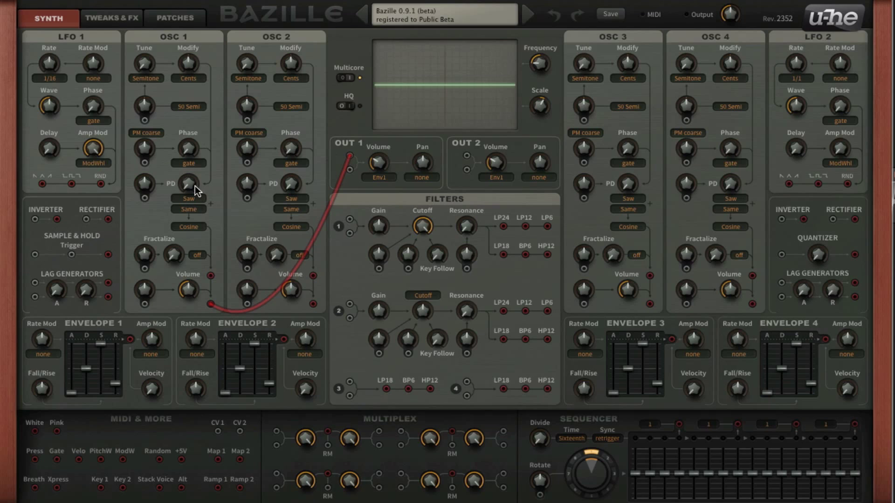
- Sweep Oscillator 1's phase distortion amount up to 30.50 and back to 0, and turn it up fully
{"action": "left_click_drag", "start_coordinate": [195, 186], "coordinate": [206, 142]}
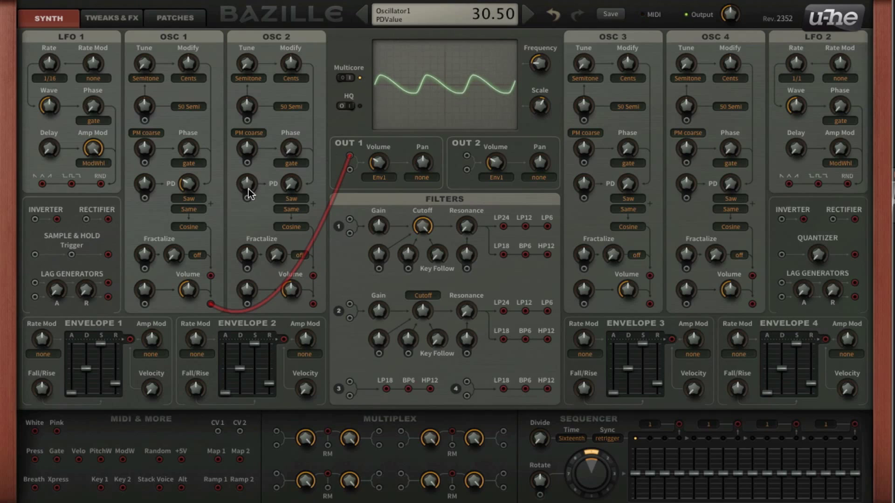
{"action": "left_click_drag", "start_coordinate": [191, 183], "coordinate": [203, 242]}
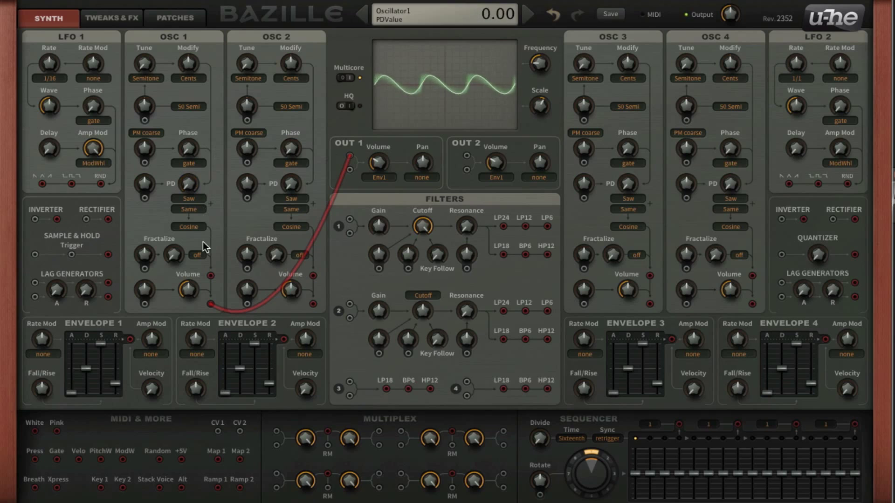
{"action": "left_click_drag", "start_coordinate": [189, 186], "coordinate": [231, 29]}
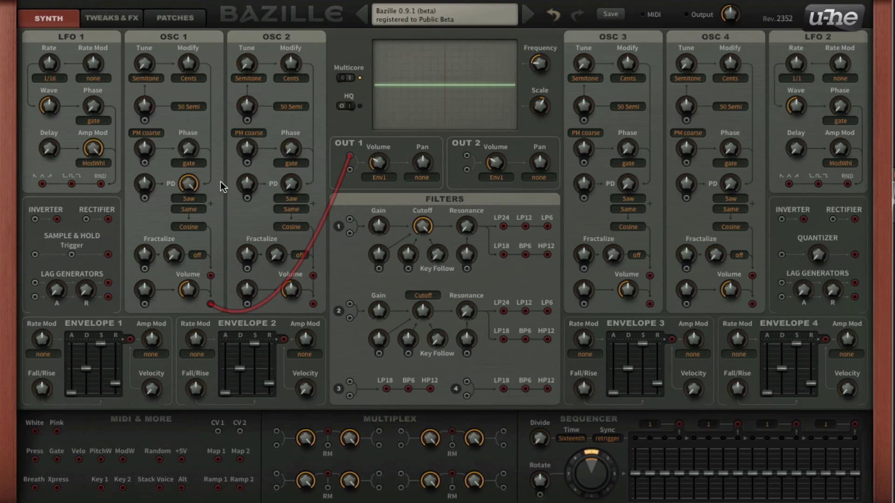
- Set Oscillator 1's second phase distortion wave to Square and audition it, and change its Cosine waveform to TapMap1
{"action": "left_click", "coordinate": [197, 210]}
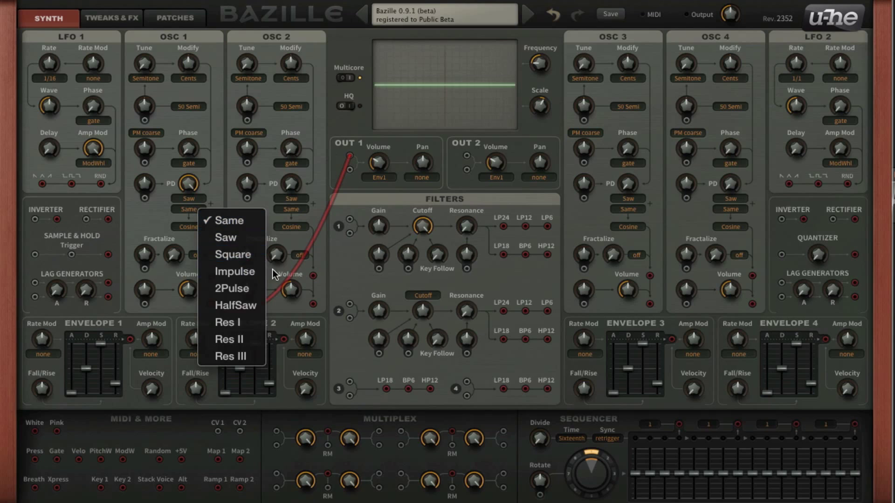
{"action": "left_click", "coordinate": [243, 254]}
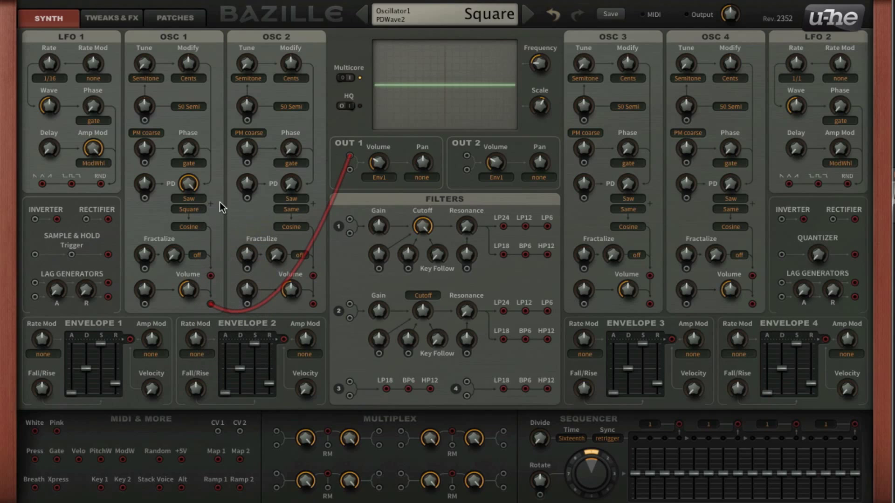
{"action": "left_click_drag", "start_coordinate": [197, 186], "coordinate": [178, 159]}
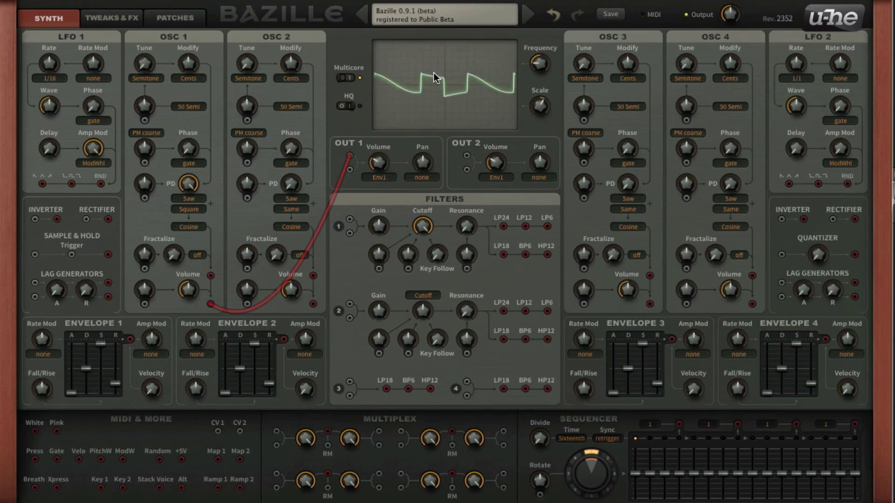
{"action": "left_click", "coordinate": [200, 228]}
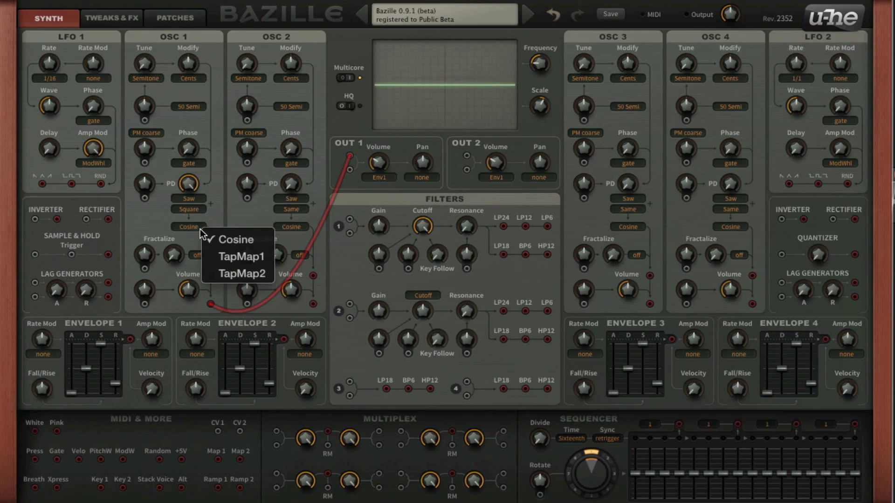
{"action": "left_click", "coordinate": [240, 256]}
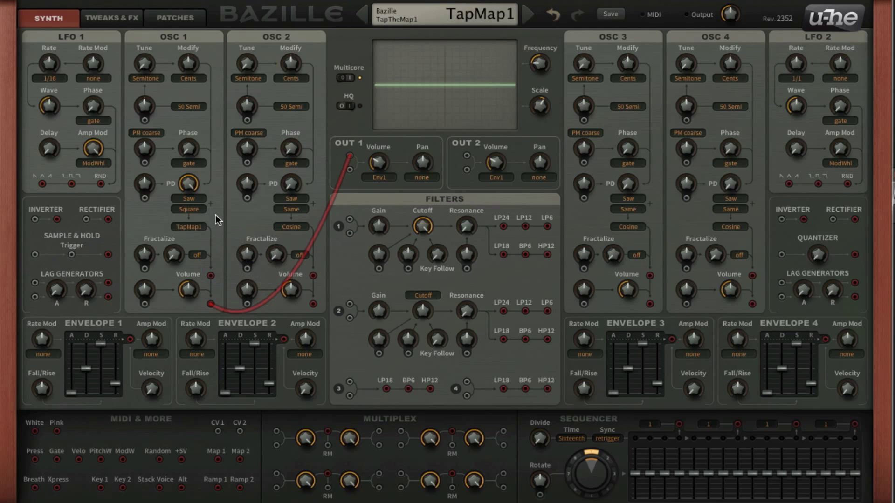
- Try TapMap2 as Oscillator 1's waveform, look over the mapping generators, and return the waveform to TapMap1
{"action": "left_click", "coordinate": [200, 229]}
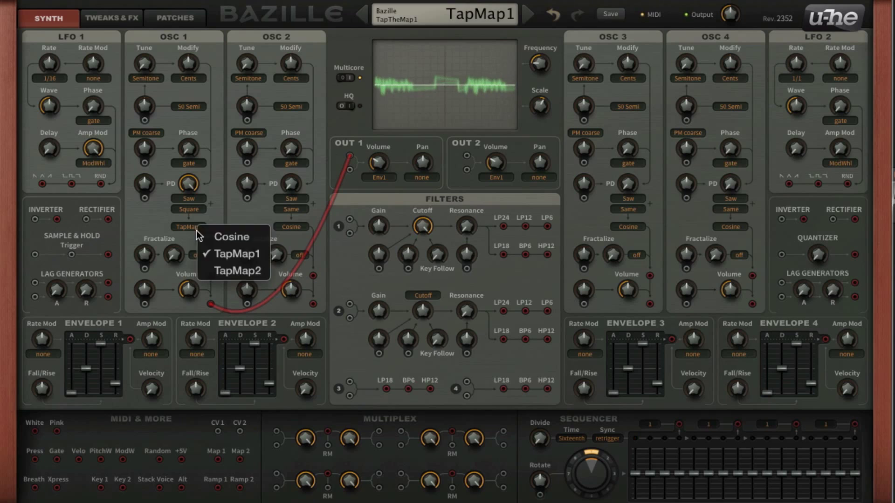
{"action": "left_click", "coordinate": [219, 271]}
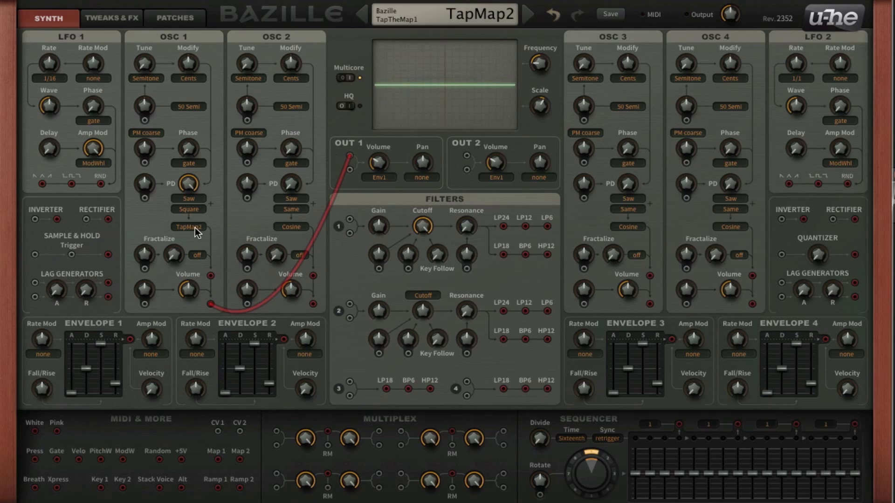
{"action": "left_click", "coordinate": [124, 19]}
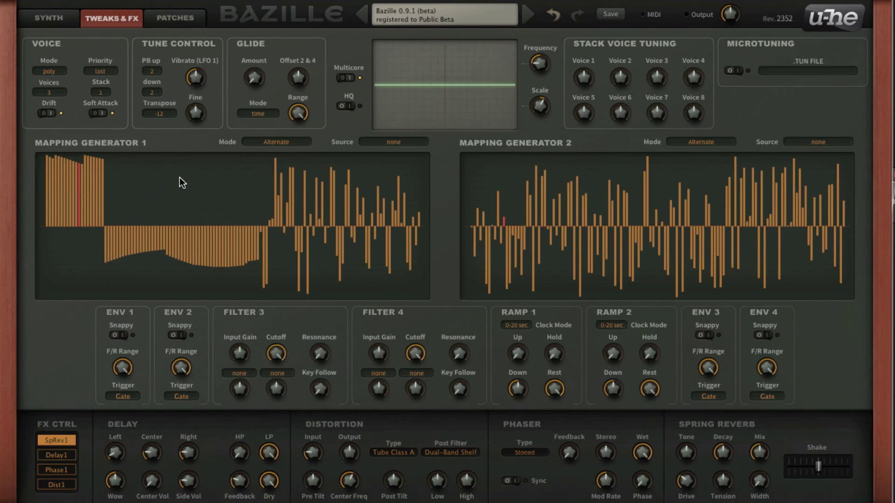
{"action": "left_click", "coordinate": [78, 25]}
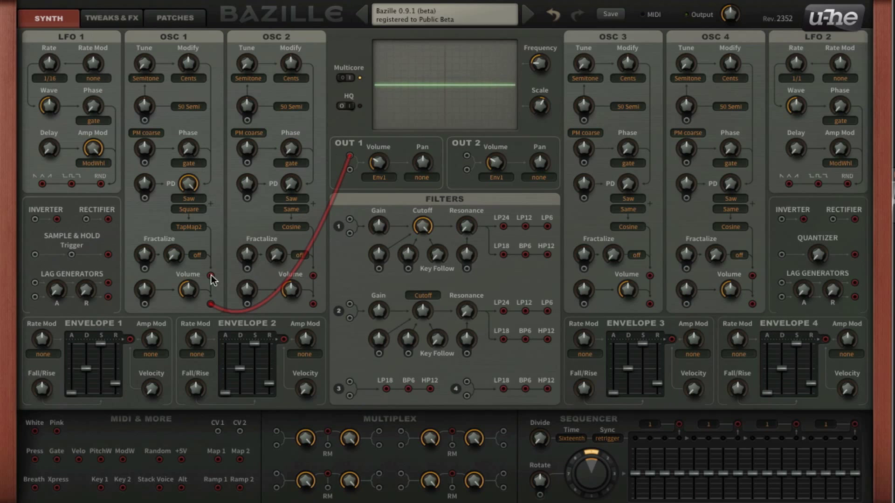
{"action": "left_click", "coordinate": [194, 235]}
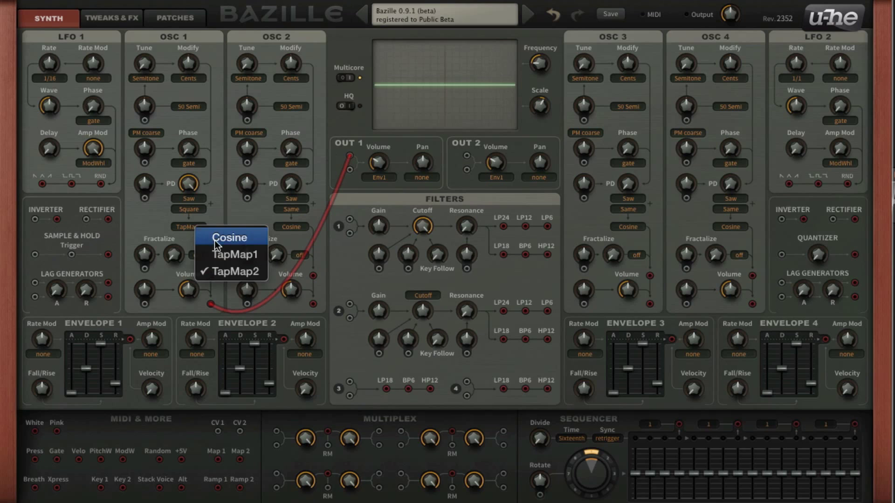
{"action": "left_click", "coordinate": [219, 253]}
- Redraw Mapping Generator 1 freehand several times, ending with a curve that falls from the maximum to about -4 at step 128
{"action": "left_click", "coordinate": [105, 15]}
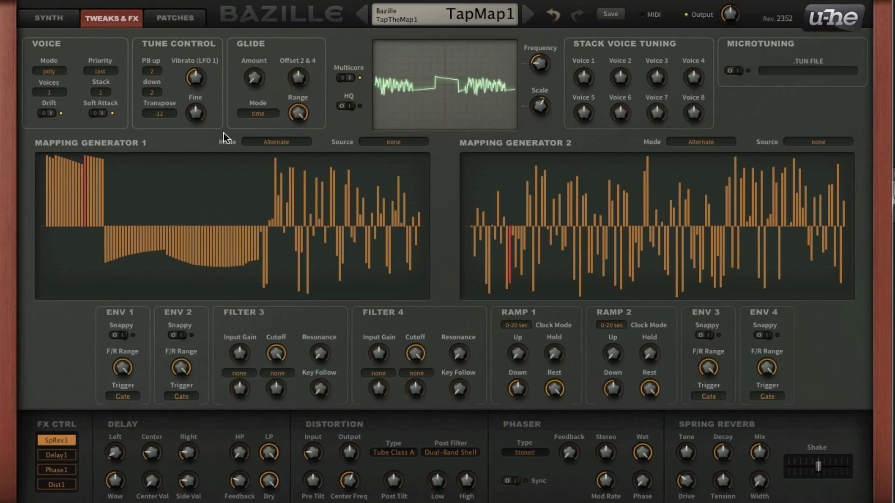
{"action": "mouse_move", "coordinate": [204, 201]}
{"action": "left_mouse_down"}
{"action": "mouse_move", "coordinate": [212, 173]}
{"action": "mouse_move", "coordinate": [264, 161]}
{"action": "mouse_move", "coordinate": [341, 178]}
{"action": "mouse_move", "coordinate": [298, 259]}
{"action": "mouse_move", "coordinate": [246, 275]}
{"action": "left_mouse_up"}
{"action": "mouse_move", "coordinate": [183, 260]}
{"action": "left_mouse_down"}
{"action": "mouse_move", "coordinate": [72, 264]}
{"action": "mouse_move", "coordinate": [116, 265]}
{"action": "mouse_move", "coordinate": [103, 253]}
{"action": "mouse_move", "coordinate": [96, 214]}
{"action": "mouse_move", "coordinate": [80, 206]}
{"action": "mouse_move", "coordinate": [184, 183]}
{"action": "mouse_move", "coordinate": [322, 253]}
{"action": "mouse_move", "coordinate": [331, 239]}
{"action": "left_mouse_up"}
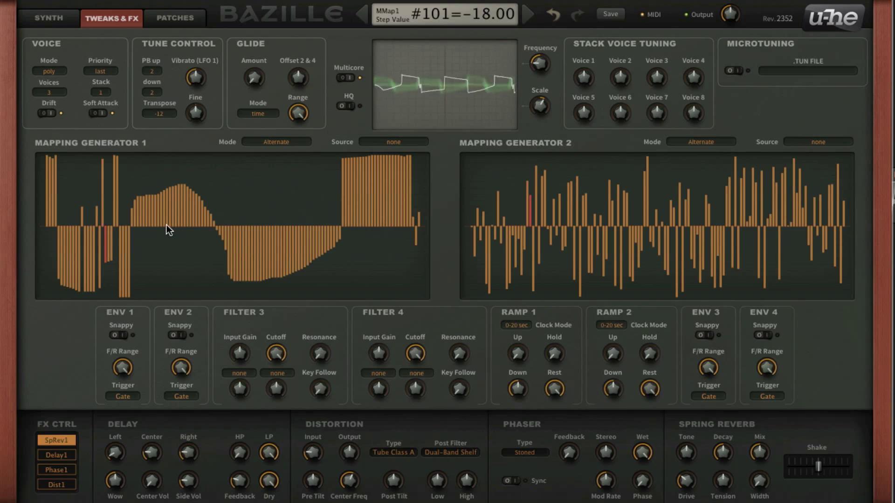
{"action": "mouse_move", "coordinate": [109, 234]}
{"action": "left_mouse_down"}
{"action": "mouse_move", "coordinate": [111, 211]}
{"action": "mouse_move", "coordinate": [116, 230]}
{"action": "mouse_move", "coordinate": [118, 208]}
{"action": "mouse_move", "coordinate": [119, 220]}
{"action": "mouse_move", "coordinate": [132, 218]}
{"action": "left_mouse_up"}
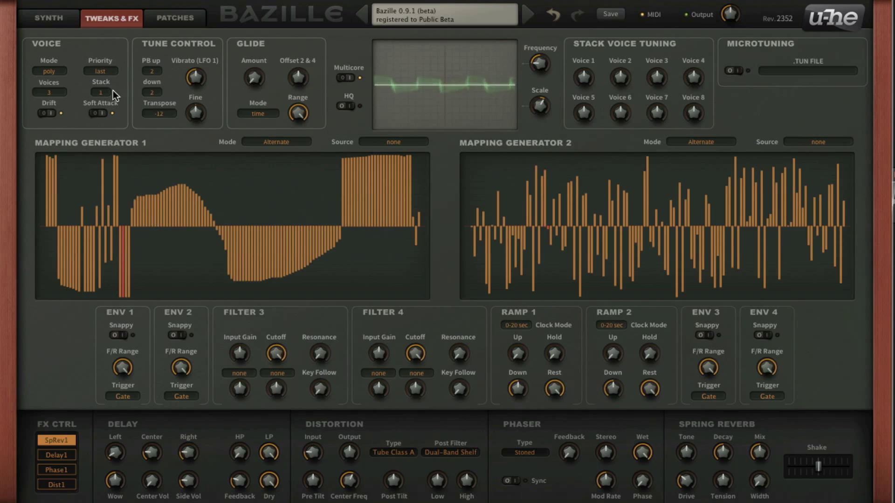
{"action": "mouse_move", "coordinate": [261, 206]}
{"action": "left_mouse_down"}
{"action": "mouse_move", "coordinate": [101, 151]}
{"action": "mouse_move", "coordinate": [67, 156]}
{"action": "mouse_move", "coordinate": [433, 110]}
{"action": "left_mouse_up"}
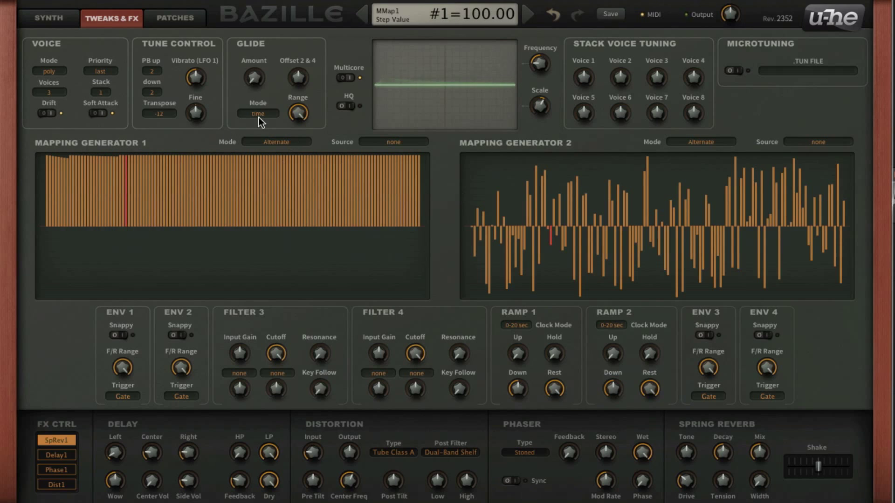
{"action": "mouse_move", "coordinate": [56, 159]}
{"action": "left_mouse_down"}
{"action": "mouse_move", "coordinate": [76, 195]}
{"action": "mouse_move", "coordinate": [417, 224]}
{"action": "left_mouse_up"}
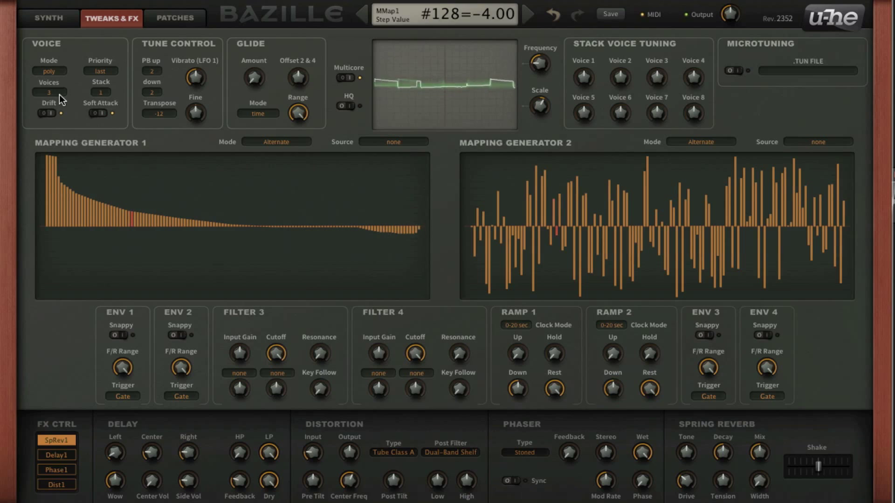
- Audition 2Pulse and Saw among Oscillator 1's phase distortion waves, and set both waves to HalfSaw
{"action": "left_click", "coordinate": [60, 21]}
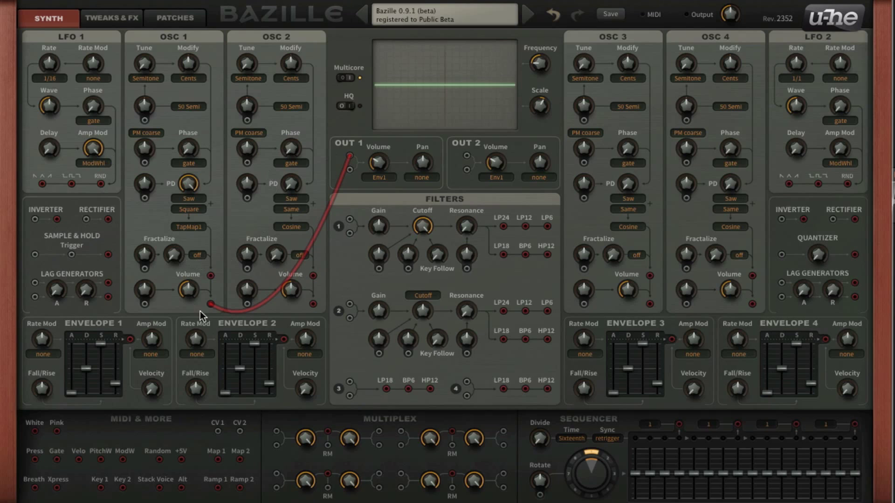
{"action": "left_click", "coordinate": [199, 198]}
{"action": "left_click", "coordinate": [241, 260]}
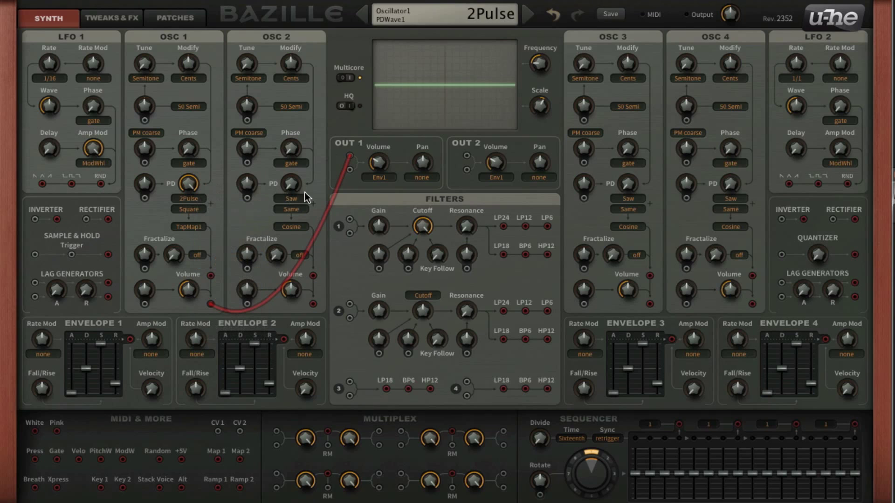
{"action": "left_click", "coordinate": [200, 200]}
{"action": "left_click", "coordinate": [256, 279]}
{"action": "left_click", "coordinate": [194, 210]}
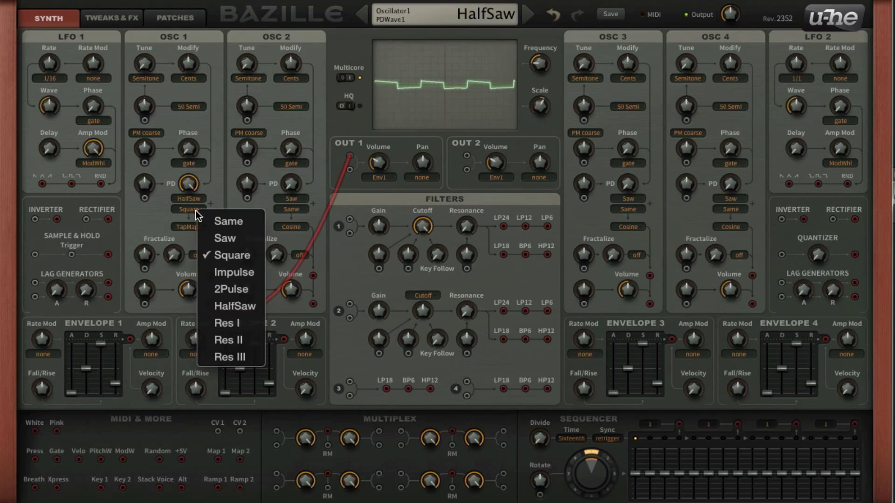
{"action": "left_click", "coordinate": [224, 238]}
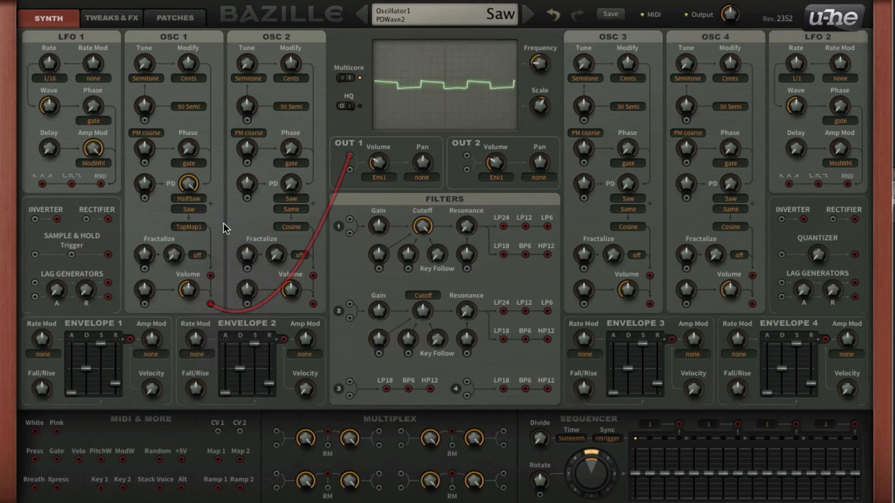
{"action": "left_click", "coordinate": [189, 211]}
{"action": "left_click", "coordinate": [220, 301]}
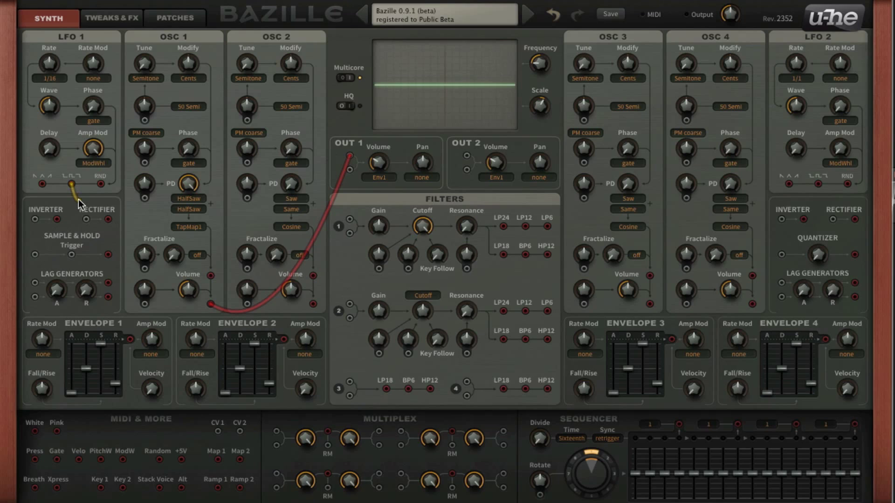
- Patch LFO 1's square output into Oscillator 1's phase distortion modulation input, lower the distortion amount, and set the modulation depth to 100
{"action": "left_click_drag", "start_coordinate": [79, 199], "coordinate": [144, 197]}
{"action": "left_click_drag", "start_coordinate": [189, 184], "coordinate": [187, 245]}
{"action": "left_click_drag", "start_coordinate": [149, 187], "coordinate": [163, 145]}
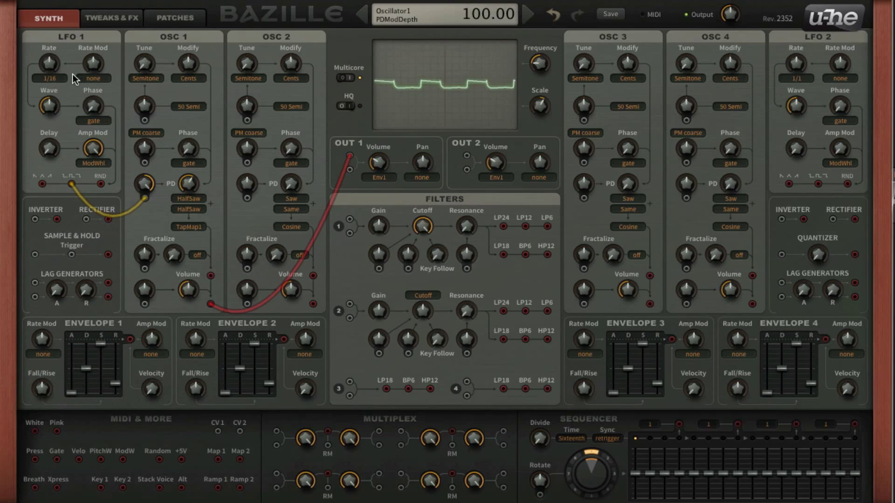
- Set LFO 1's amplitude modulation source to none and its modulation depth to 0
{"action": "left_click", "coordinate": [95, 163]}
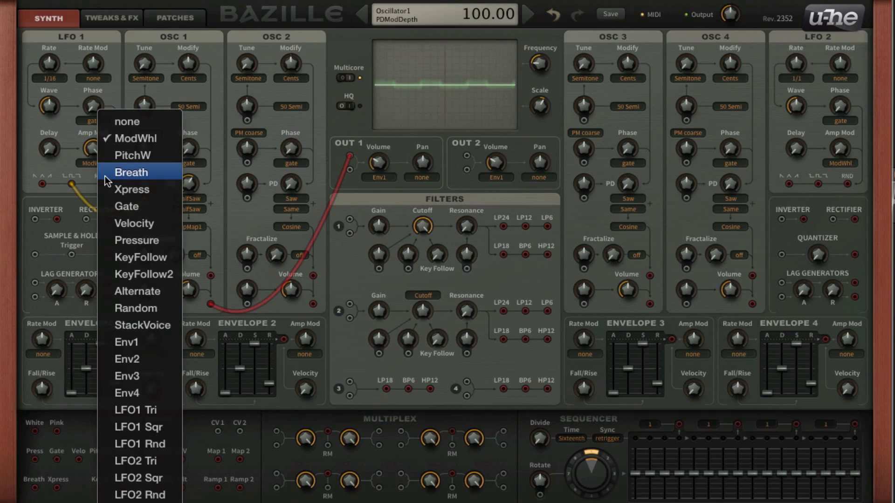
{"action": "left_click", "coordinate": [127, 122]}
{"action": "left_click_drag", "start_coordinate": [85, 148], "coordinate": [95, 156]}
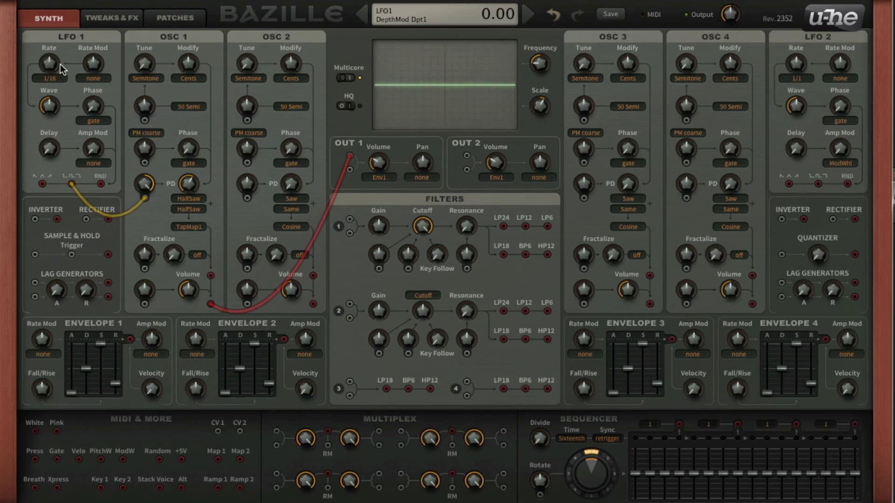
- Try LFO 1's rate at settings such as 0.40 and reset the rate to its default
{"action": "mouse_move", "coordinate": [60, 65]}
{"action": "left_mouse_down"}
{"action": "mouse_move", "coordinate": [57, 46]}
{"action": "mouse_move", "coordinate": [61, 107]}
{"action": "mouse_move", "coordinate": [55, 74]}
{"action": "left_mouse_up"}
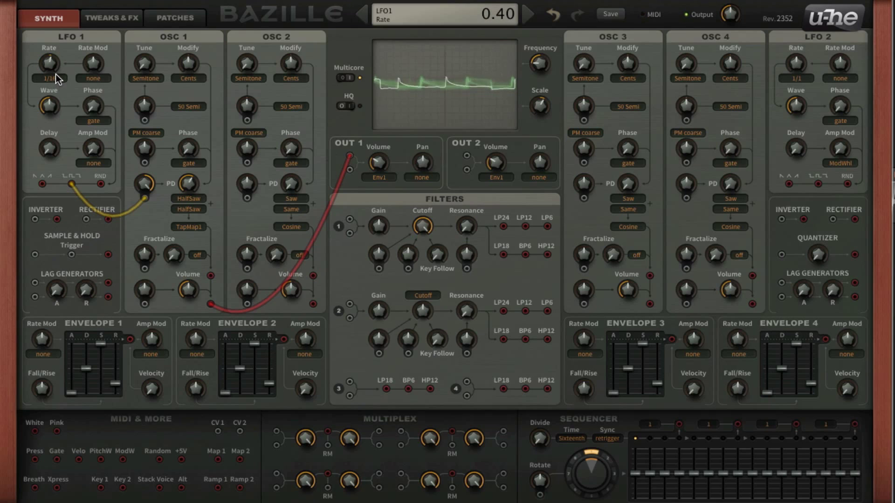
{"action": "left_click", "coordinate": [96, 77]}
{"action": "left_click", "coordinate": [60, 68]}
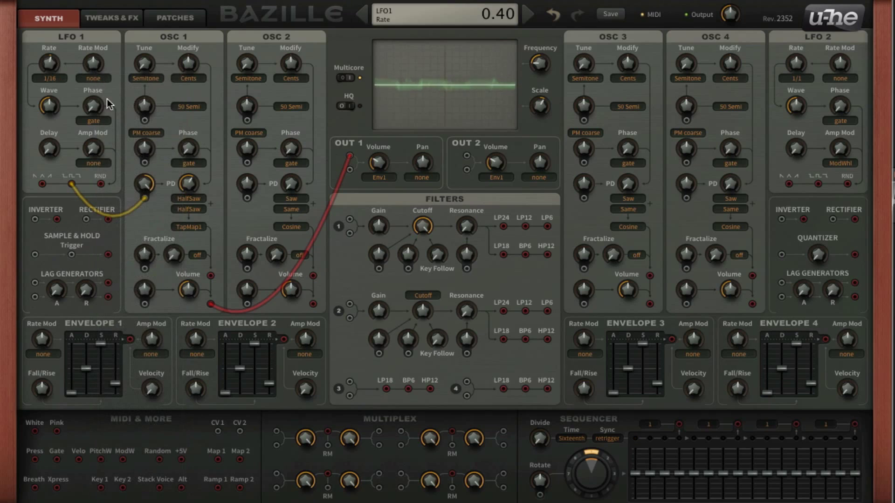
{"action": "double_click", "coordinate": [51, 68]}
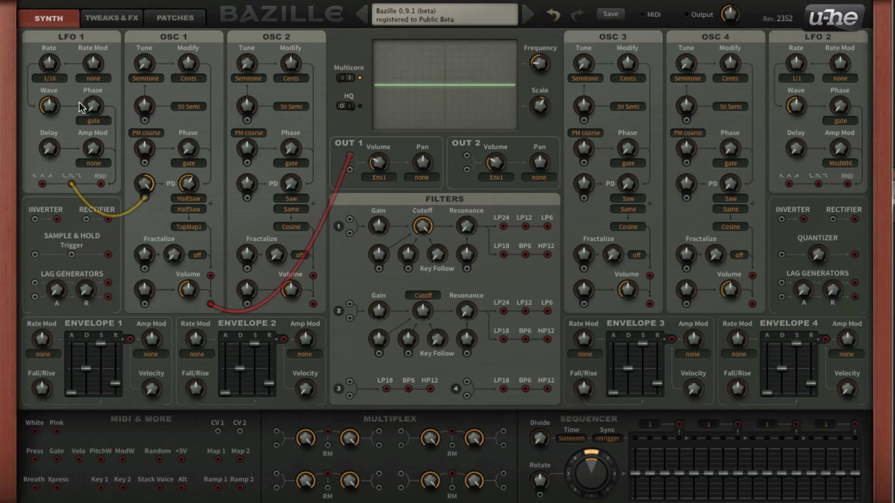
- Set LFO 1's rate modulation source to Pressure, try a modulation depth of 3.10, and reset the depth to its default
{"action": "left_click", "coordinate": [105, 80]}
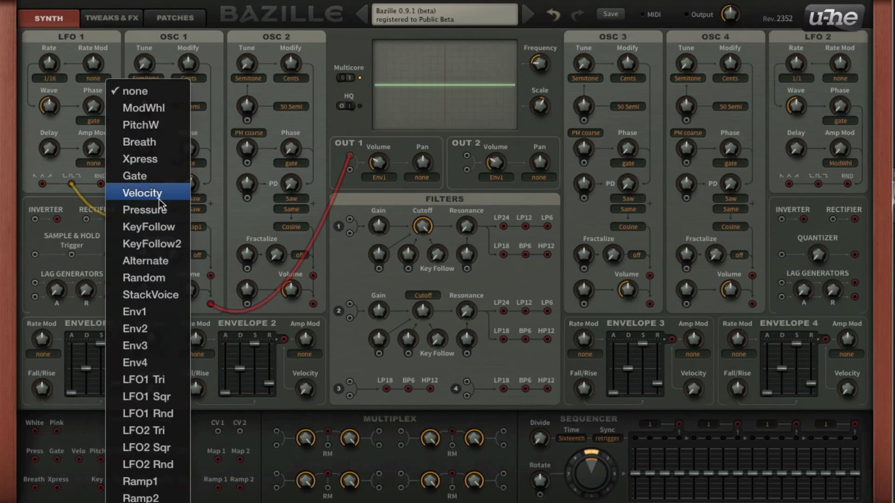
{"action": "left_click", "coordinate": [167, 211]}
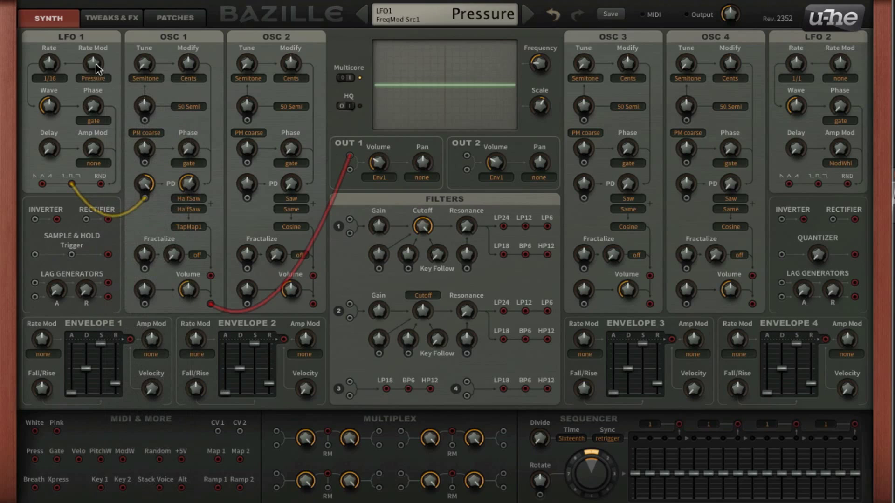
{"action": "left_click_drag", "start_coordinate": [96, 64], "coordinate": [108, 38]}
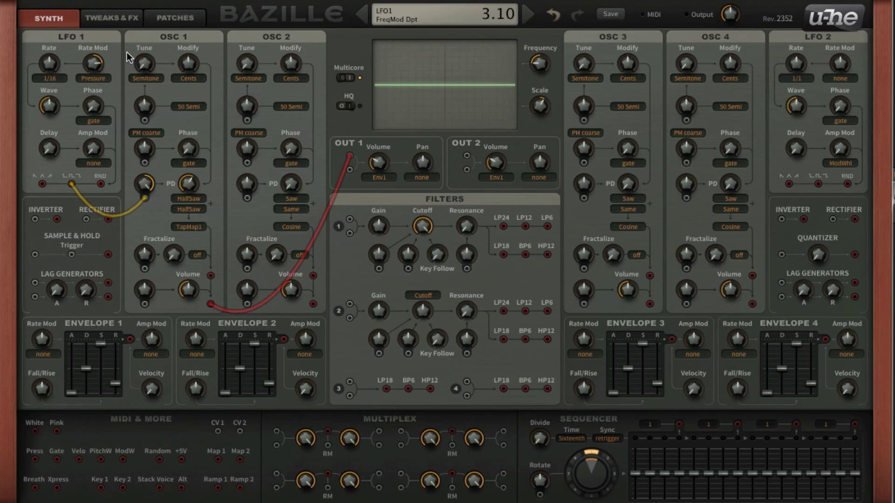
{"action": "double_click", "coordinate": [84, 66]}
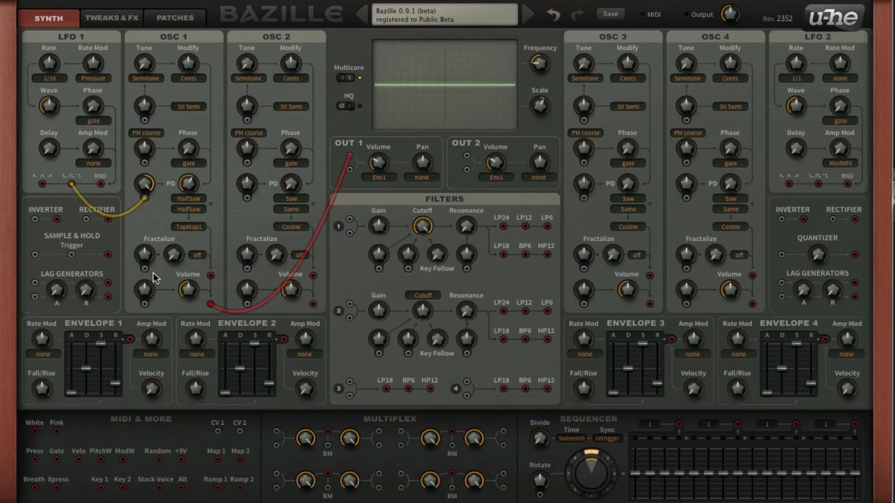
- Set Oscillator 1's Fractalize type to Saw and remove the LFO 1 cable from its phase distortion modulation input
{"action": "left_click", "coordinate": [202, 253]}
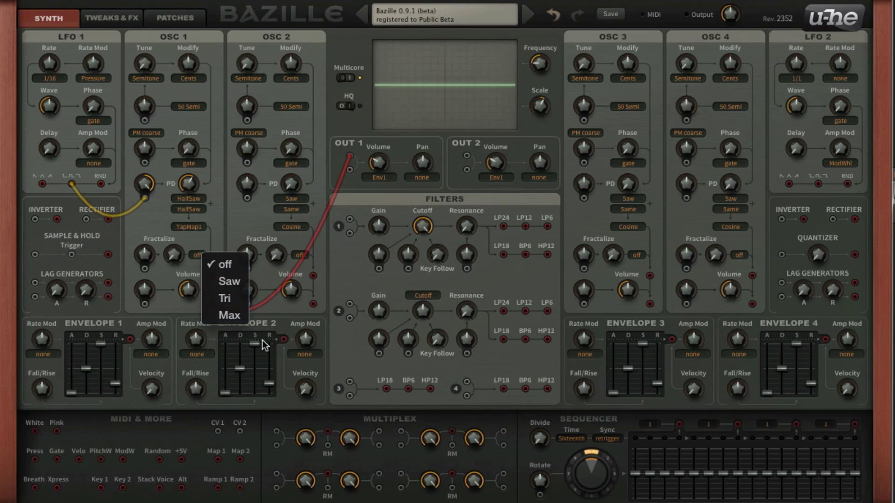
{"action": "left_click", "coordinate": [223, 284]}
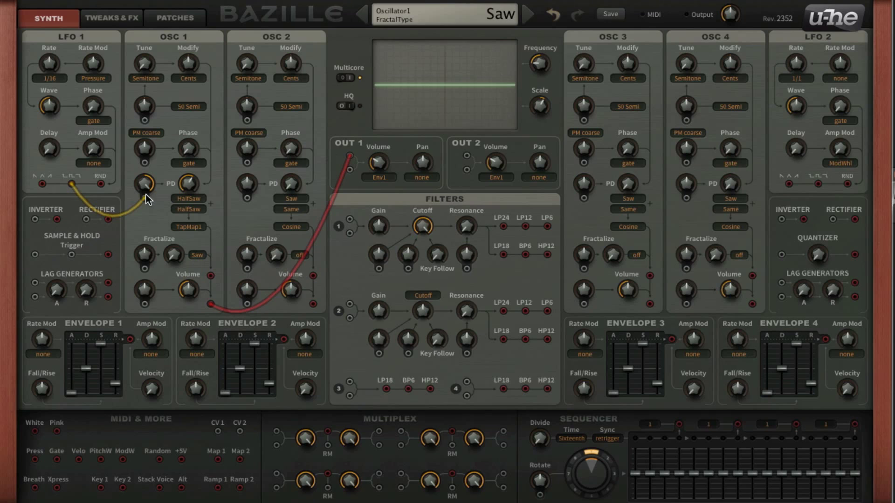
{"action": "right_click", "coordinate": [144, 199]}
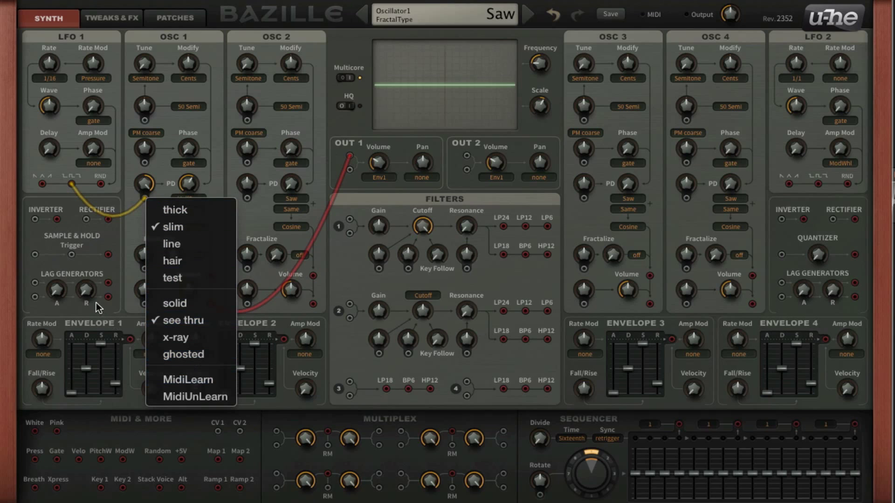
{"action": "left_click", "coordinate": [137, 197]}
{"action": "double_click", "coordinate": [146, 198]}
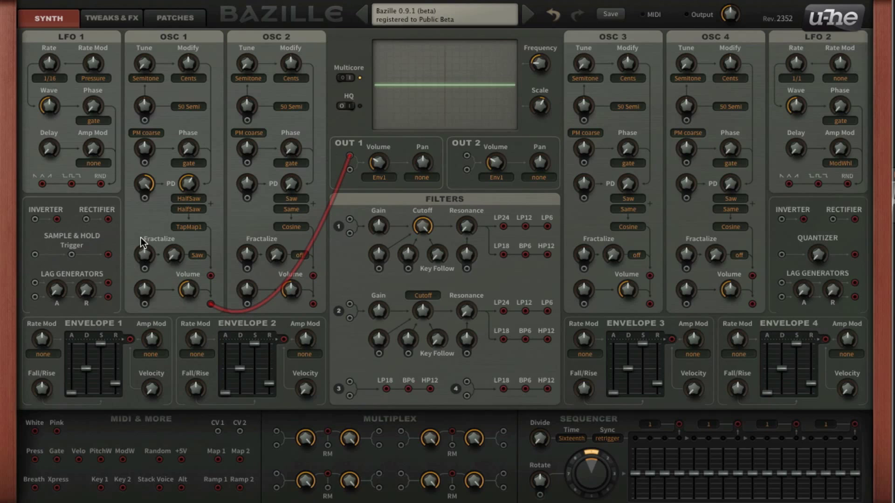
- Turn Oscillator 1's Fractalize amount down, patch Press into its Fractalize modulation input, and set that modulation depth to 3.20
{"action": "left_click_drag", "start_coordinate": [140, 257], "coordinate": [183, 416]}
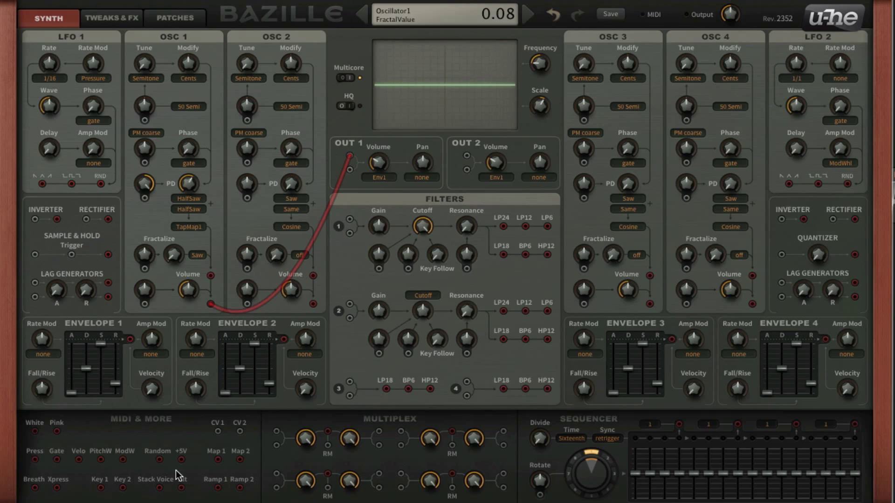
{"action": "left_click_drag", "start_coordinate": [35, 460], "coordinate": [145, 270]}
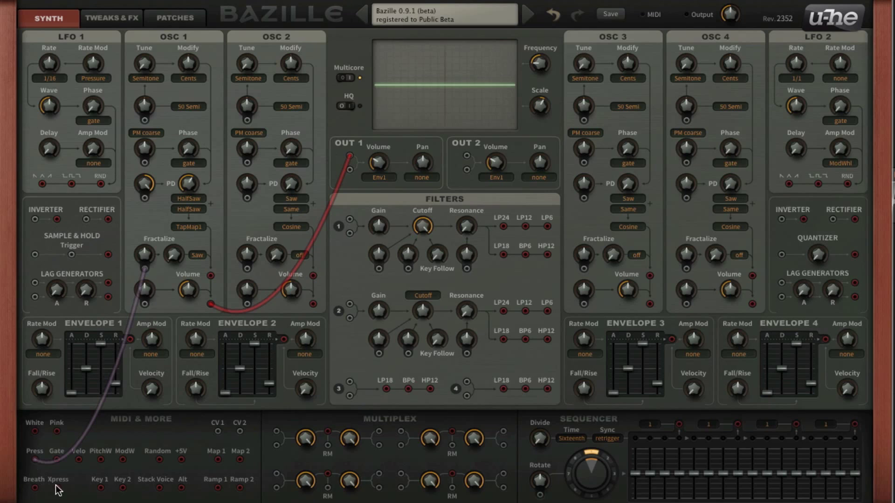
{"action": "left_click_drag", "start_coordinate": [141, 262], "coordinate": [205, 232]}
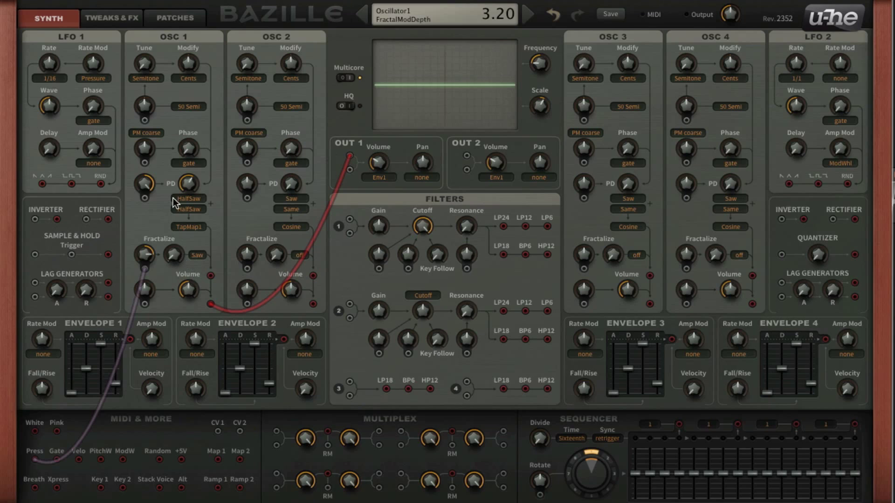
{"action": "left_click_drag", "start_coordinate": [181, 254], "coordinate": [181, 298]}
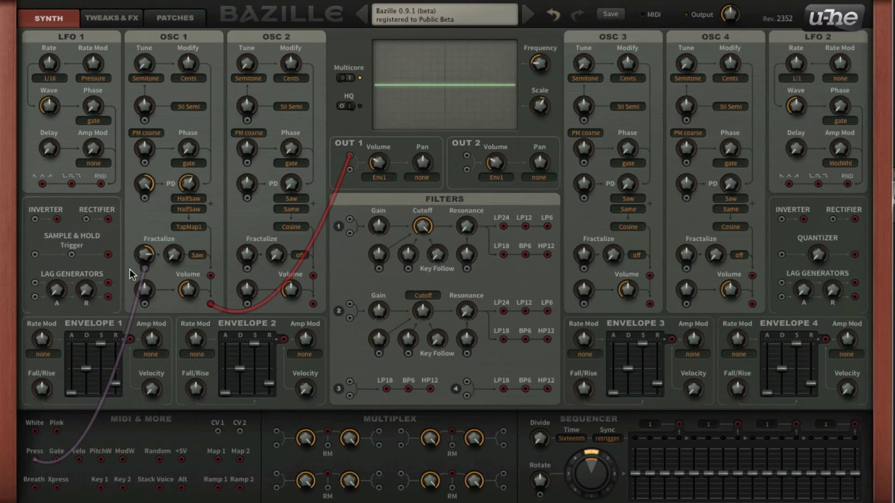
- Patch Press into Oscillator 1's phase distortion and frequency modulation inputs, and set the frequency modulation depth to 50
{"action": "left_click_drag", "start_coordinate": [36, 460], "coordinate": [146, 197]}
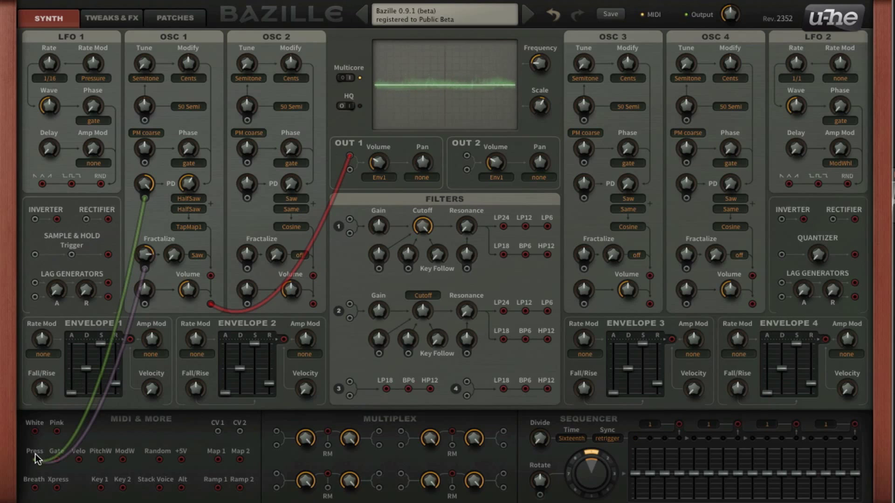
{"action": "left_click_drag", "start_coordinate": [34, 460], "coordinate": [200, 25]}
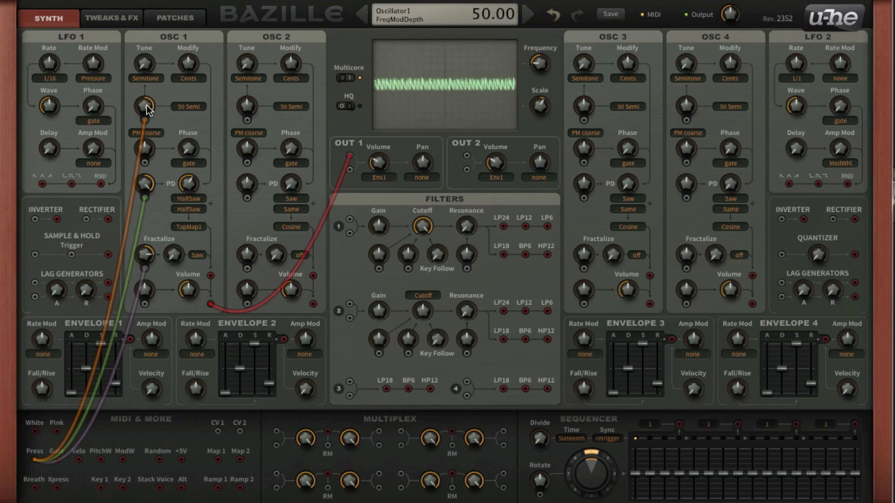
- Set Oscillator 1's frequency modulation depth to 24 and remove the Press cables from its frequency, phase distortion and Fractalize modulation inputs
{"action": "left_click_drag", "start_coordinate": [147, 105], "coordinate": [144, 143]}
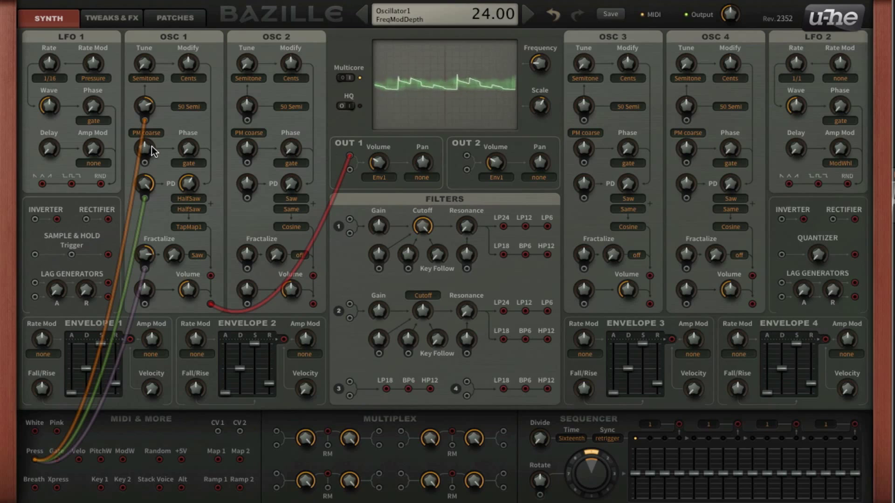
{"action": "double_click", "coordinate": [144, 119]}
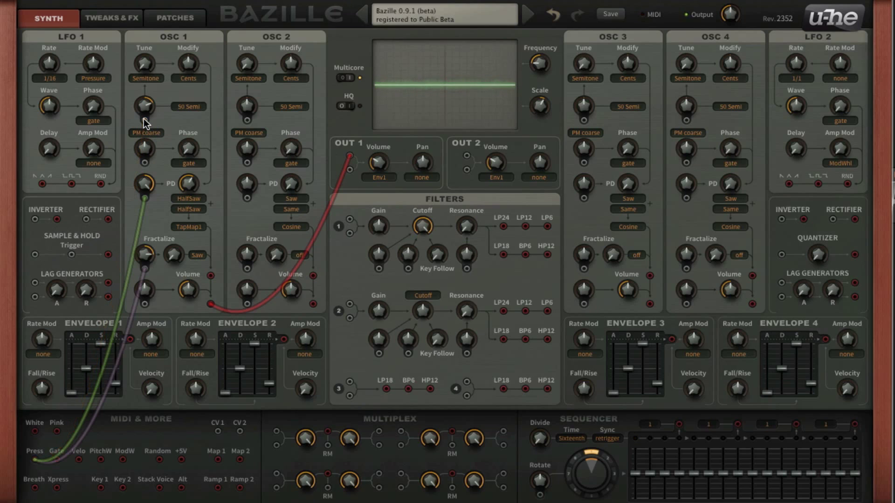
{"action": "double_click", "coordinate": [144, 195]}
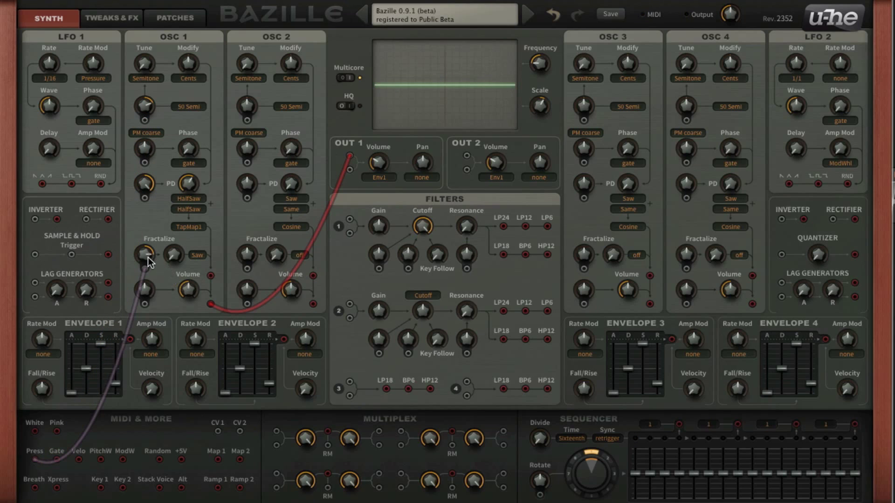
{"action": "double_click", "coordinate": [145, 269]}
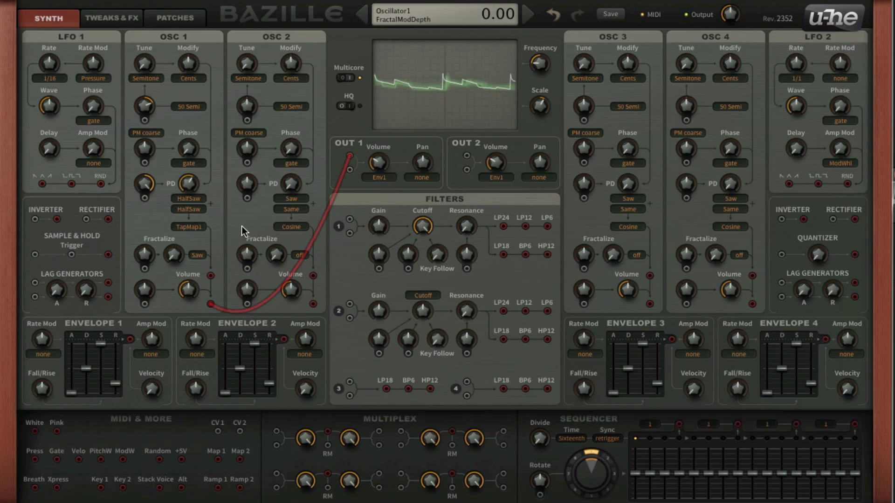
{"action": "left_click", "coordinate": [108, 15]}
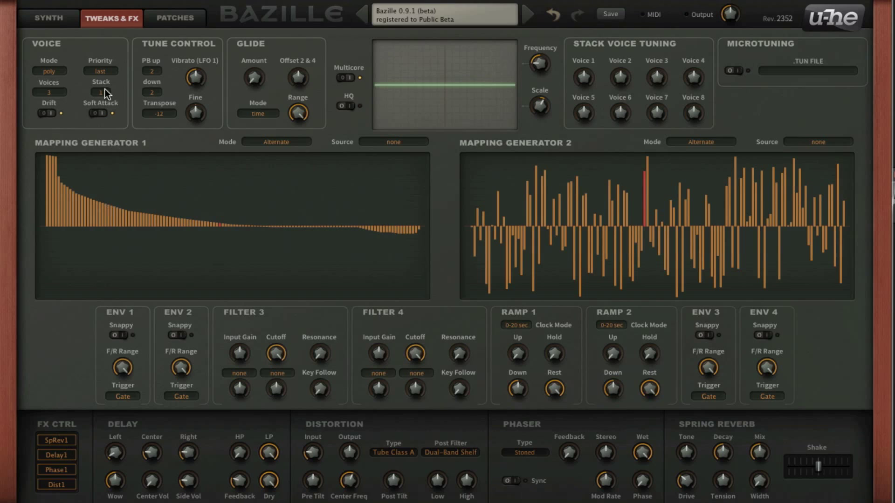
{"action": "left_click", "coordinate": [65, 16]}
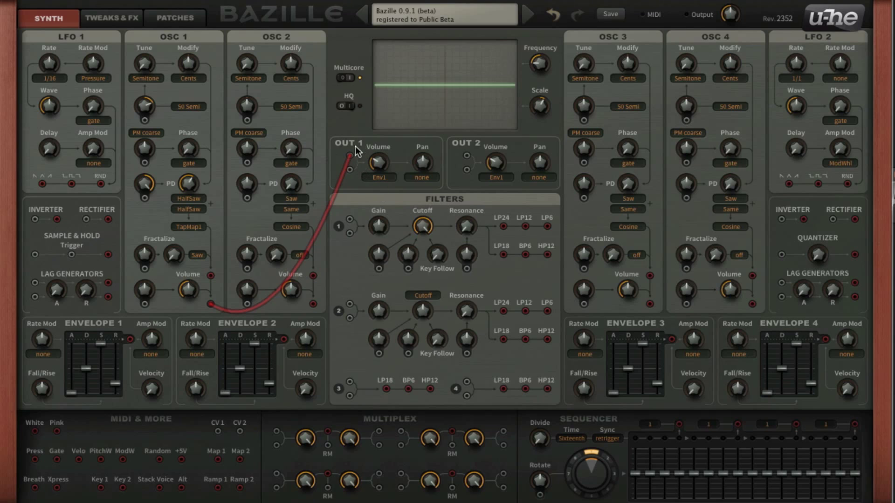
- Reroute Oscillator 1 into Filter 1, patch the filter's LP24 and BP6 outputs into the first Multiplex, and send its output to Out 1
{"action": "left_click_drag", "start_coordinate": [350, 153], "coordinate": [349, 233]}
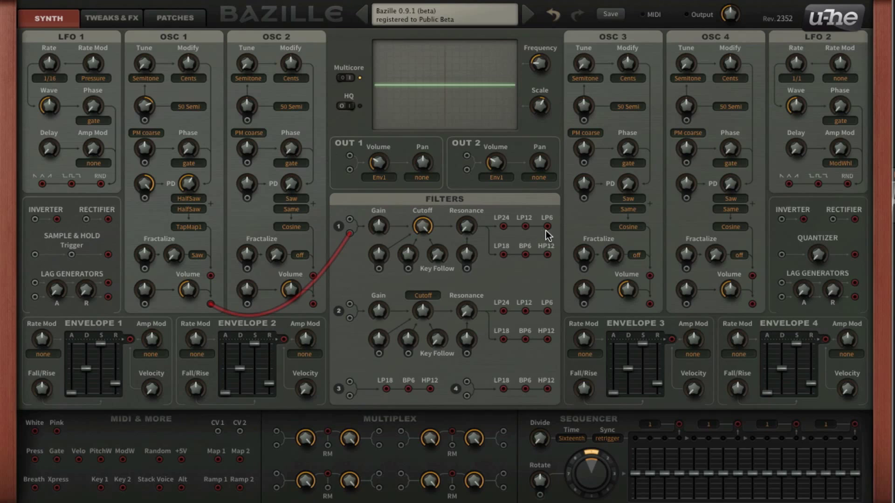
{"action": "left_click_drag", "start_coordinate": [498, 223], "coordinate": [385, 426]}
{"action": "left_click_drag", "start_coordinate": [502, 227], "coordinate": [382, 431]}
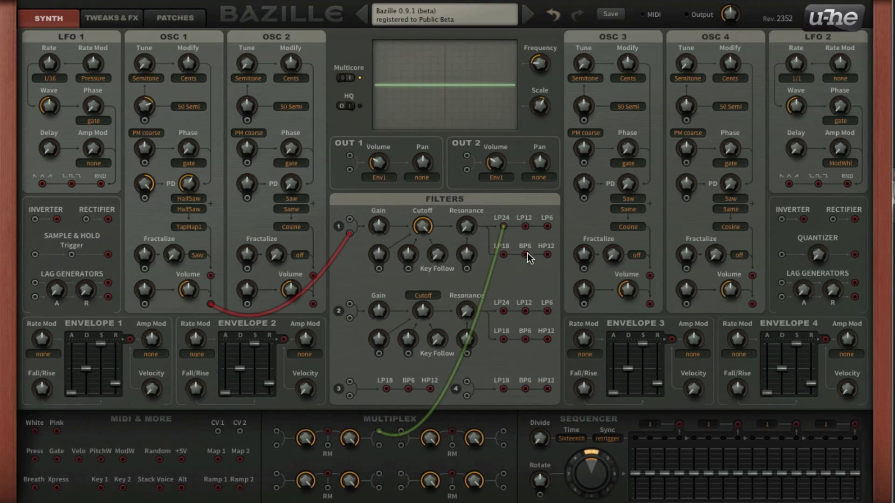
{"action": "left_click_drag", "start_coordinate": [522, 265], "coordinate": [350, 156]}
- Raise Filter 1's resonance, patch Press into its first cutoff modulation input with a raised depth, and set the cutoff to 81
{"action": "left_click_drag", "start_coordinate": [422, 224], "coordinate": [482, 160]}
{"action": "mouse_move", "coordinate": [424, 227]}
{"action": "left_mouse_down"}
{"action": "mouse_move", "coordinate": [424, 317]}
{"action": "mouse_move", "coordinate": [422, 219]}
{"action": "mouse_move", "coordinate": [412, 270]}
{"action": "mouse_move", "coordinate": [422, 233]}
{"action": "left_mouse_up"}
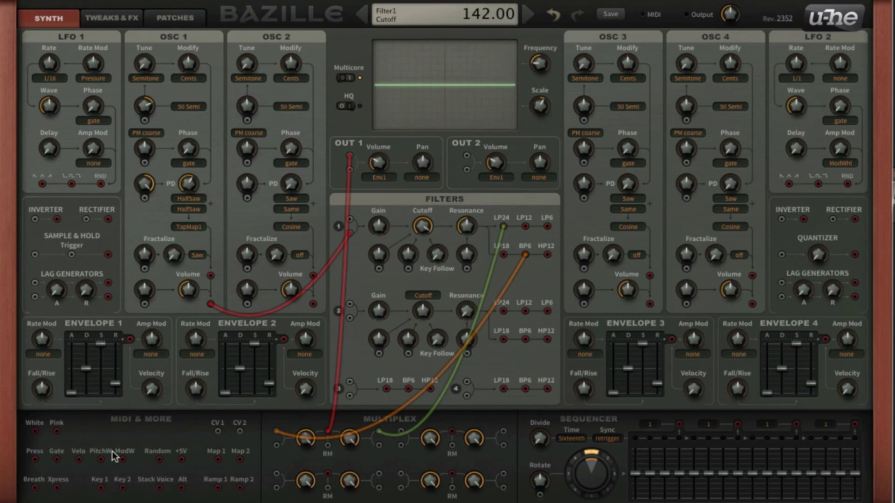
{"action": "left_click_drag", "start_coordinate": [108, 429], "coordinate": [418, 273]}
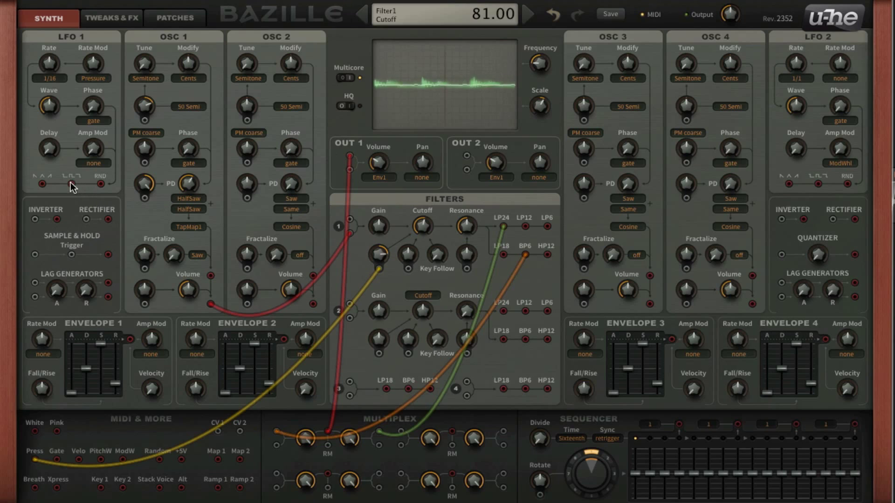
- Replace the cable on Filter 1's cutoff modulation input with LFO 1's square output, and raise LFO 1's pressure rate modulation depth
{"action": "left_click_drag", "start_coordinate": [71, 184], "coordinate": [378, 269]}
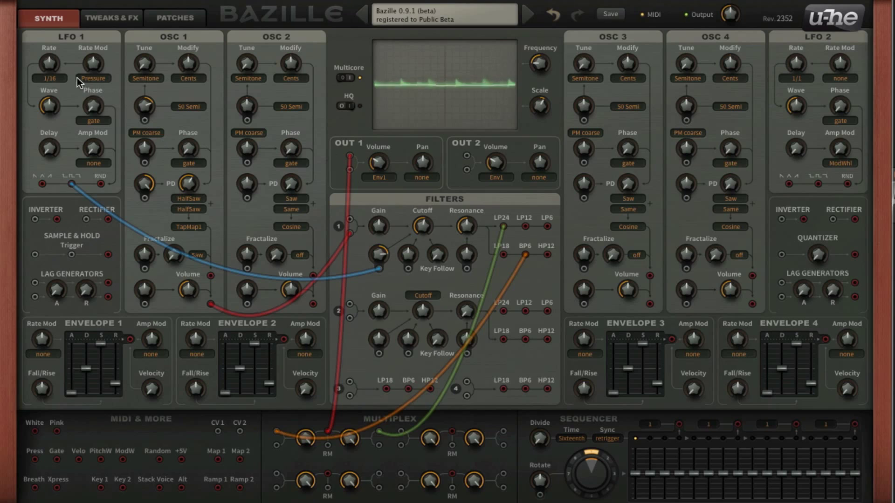
{"action": "mouse_move", "coordinate": [92, 69]}
{"action": "left_mouse_down"}
{"action": "mouse_move", "coordinate": [118, 24]}
{"action": "mouse_move", "coordinate": [95, 79]}
{"action": "left_mouse_up"}
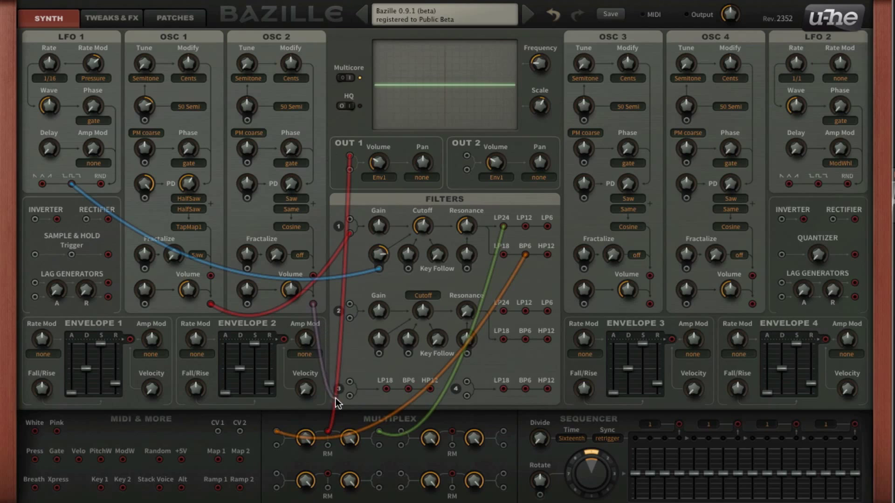
- Patch Oscillator 2's output into the first Multiplex's RM input, and set Oscillator 2's tune mode to Clocked with a tune of 9
{"action": "left_click_drag", "start_coordinate": [334, 398], "coordinate": [328, 445]}
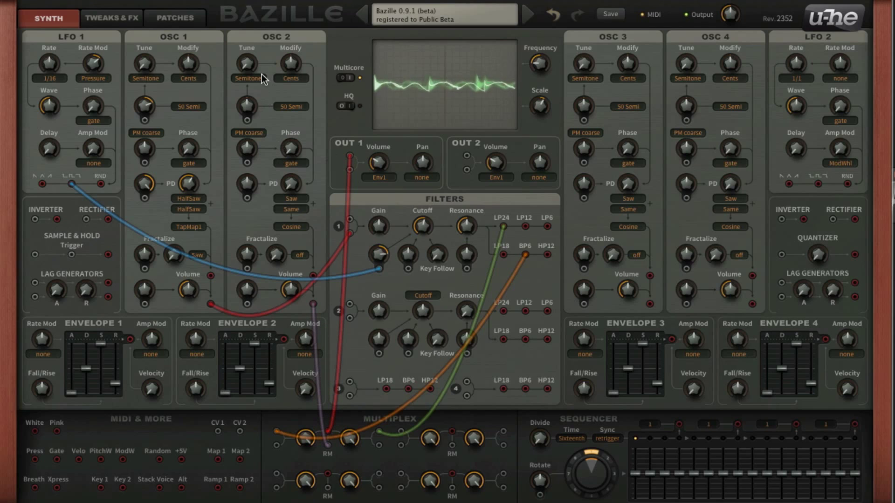
{"action": "mouse_move", "coordinate": [261, 70]}
{"action": "left_mouse_down"}
{"action": "mouse_move", "coordinate": [264, 12]}
{"action": "mouse_move", "coordinate": [265, 53]}
{"action": "left_mouse_up"}
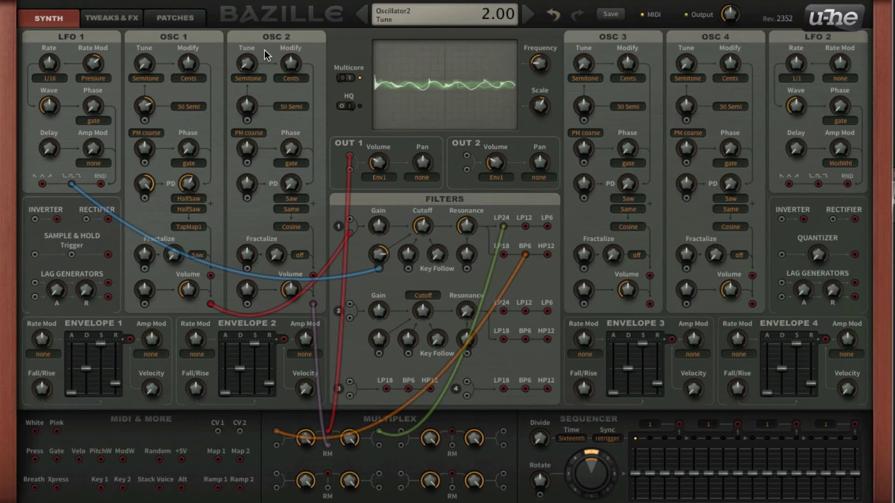
{"action": "left_click", "coordinate": [253, 134]}
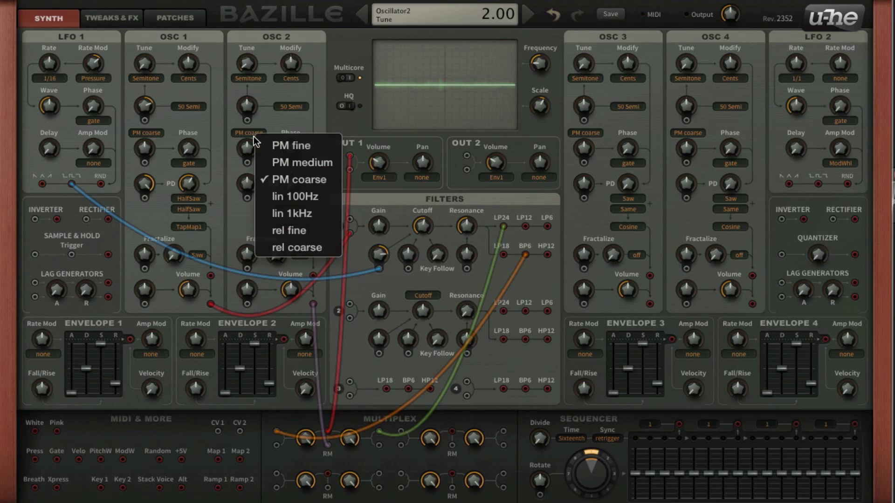
{"action": "left_click", "coordinate": [254, 136]}
{"action": "left_click", "coordinate": [253, 79]}
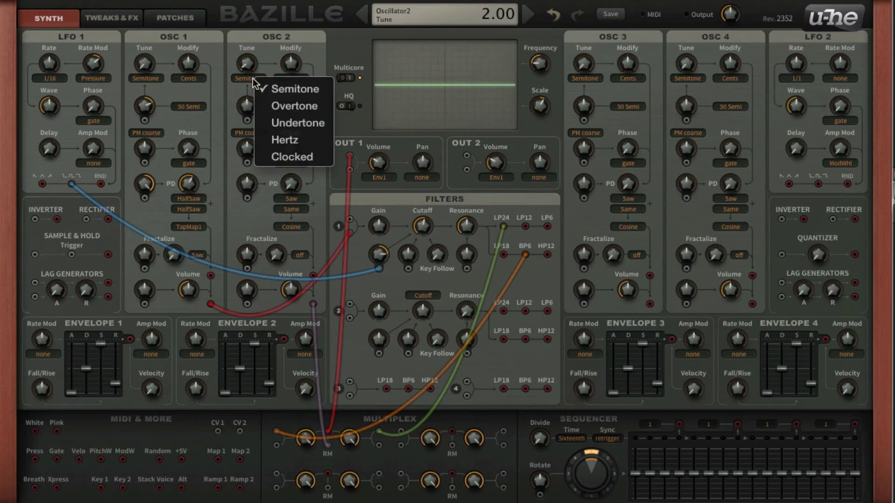
{"action": "left_click", "coordinate": [293, 156]}
{"action": "left_click_drag", "start_coordinate": [254, 70], "coordinate": [274, 47]}
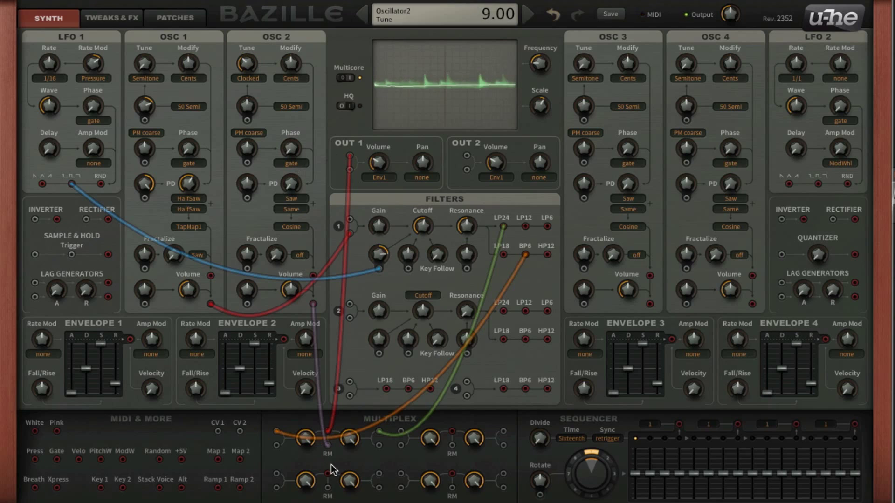
- Raise Oscillator 2's volume, set its Fractalize type to Saw with an amount of 5, and set its phase distortion to 100
{"action": "left_click_drag", "start_coordinate": [290, 288], "coordinate": [322, 243]}
{"action": "left_click", "coordinate": [300, 255]}
{"action": "left_click", "coordinate": [308, 283]}
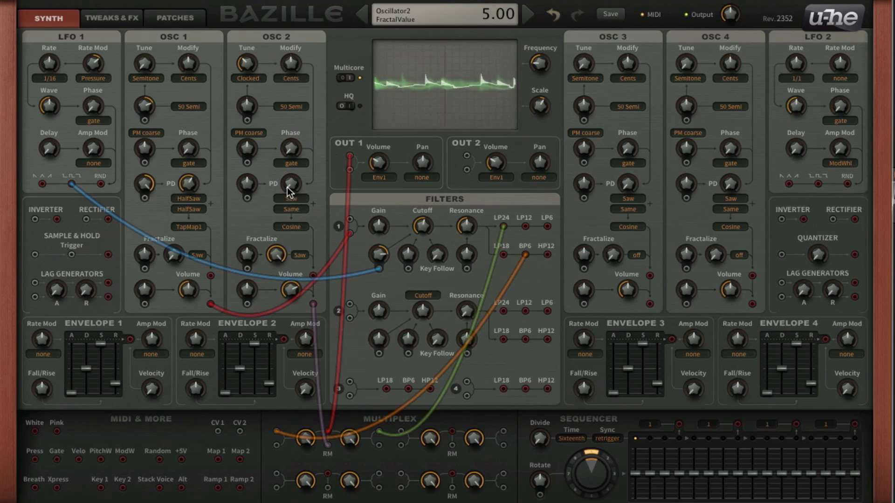
{"action": "left_click_drag", "start_coordinate": [290, 183], "coordinate": [307, 54]}
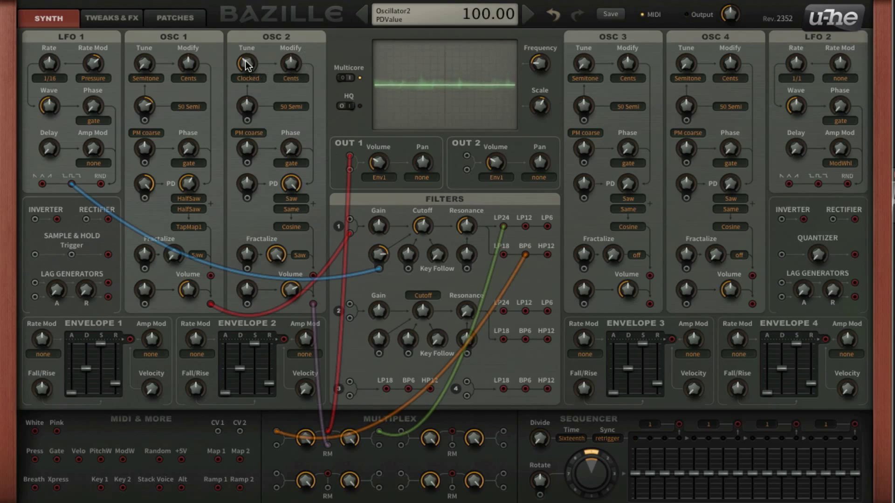
- Try Oscillator 2's clocked tune at 24 and 0, and try the Hertz tune mode at 24
{"action": "left_click_drag", "start_coordinate": [243, 60], "coordinate": [269, 1]}
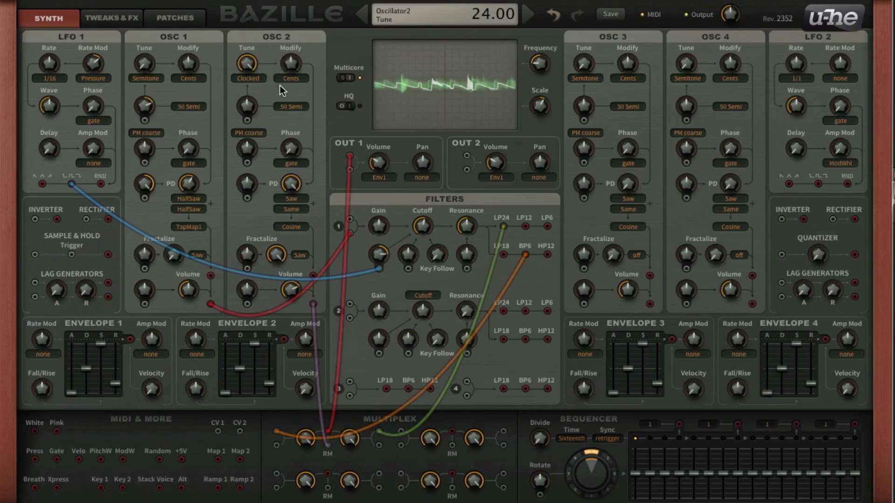
{"action": "left_click_drag", "start_coordinate": [251, 60], "coordinate": [247, 202]}
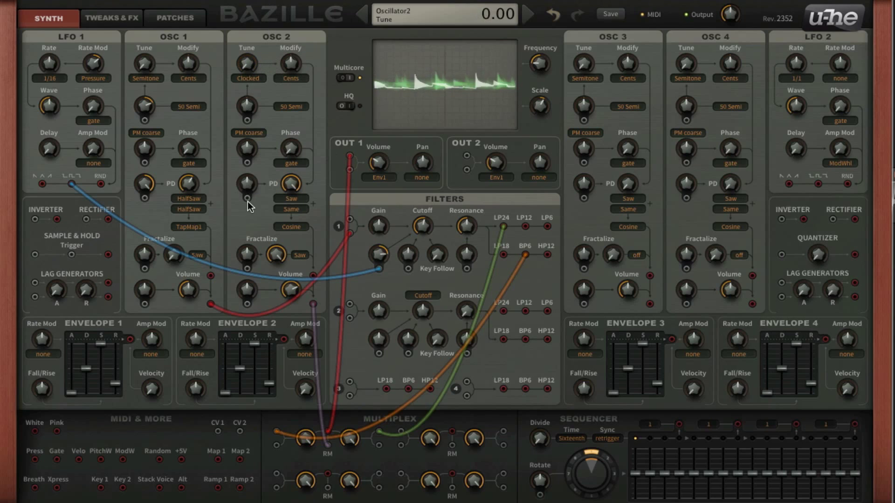
{"action": "left_click", "coordinate": [255, 77]}
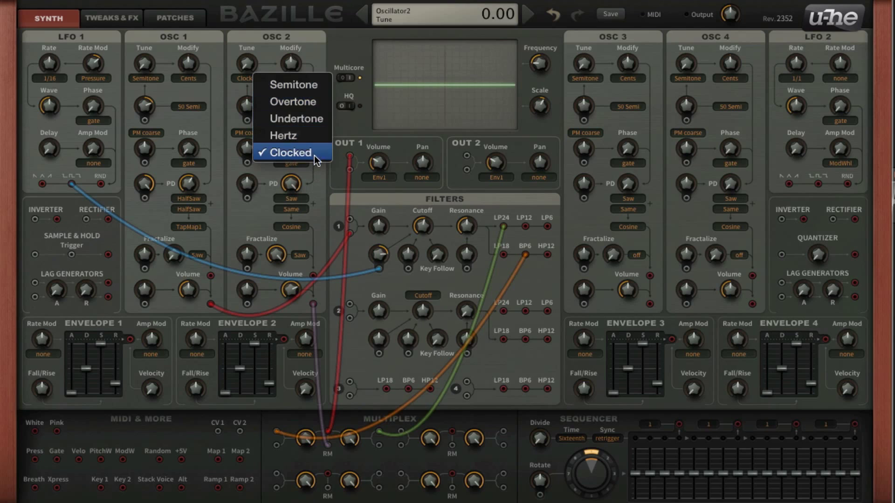
{"action": "left_click", "coordinate": [283, 136]}
{"action": "left_click_drag", "start_coordinate": [247, 63], "coordinate": [265, 8]}
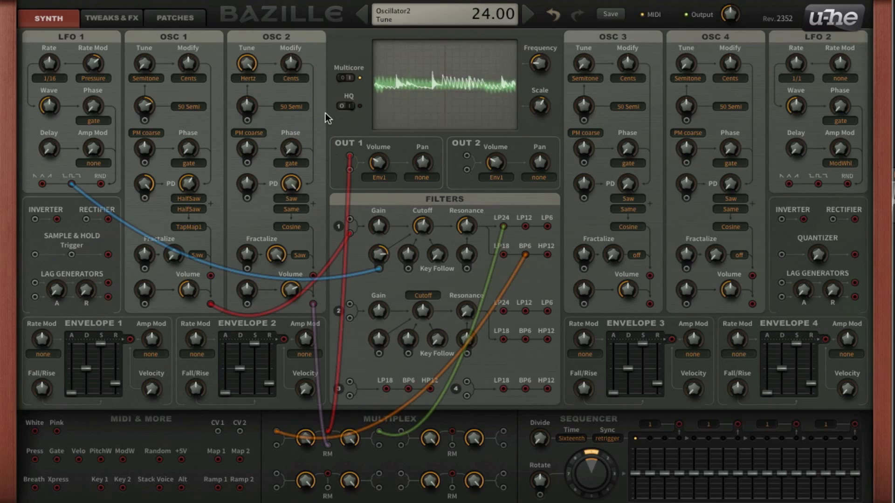
- Reset LFO 1's rate modulation depth to 0, try a rate of -1.40, and set its time base to 1/8 with the rate at 0
{"action": "mouse_move", "coordinate": [91, 63]}
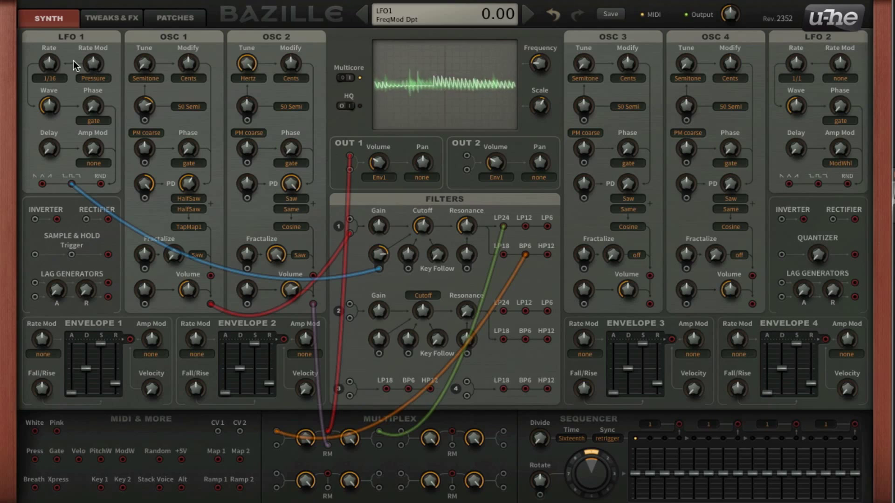
{"action": "left_click_drag", "start_coordinate": [74, 66], "coordinate": [73, 90]}
{"action": "left_click", "coordinate": [60, 78]}
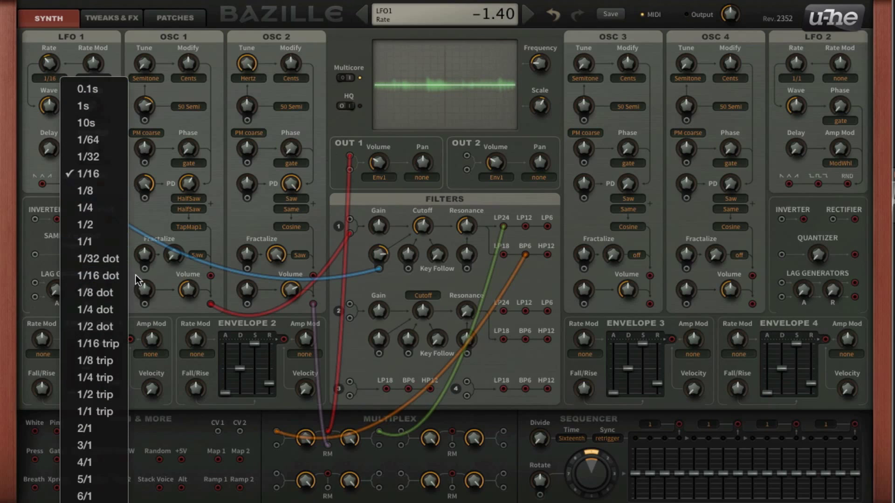
{"action": "left_click", "coordinate": [100, 191]}
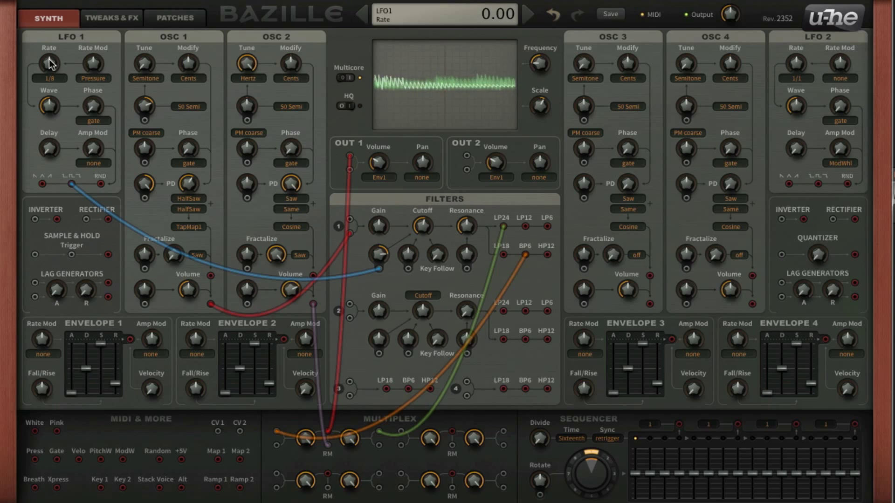
- Return Oscillator 2 to Semitone tuning at its lowest tune, and set the first Multiplex's Gain12 to 100 with Gain34 turned down
{"action": "left_click", "coordinate": [248, 78]}
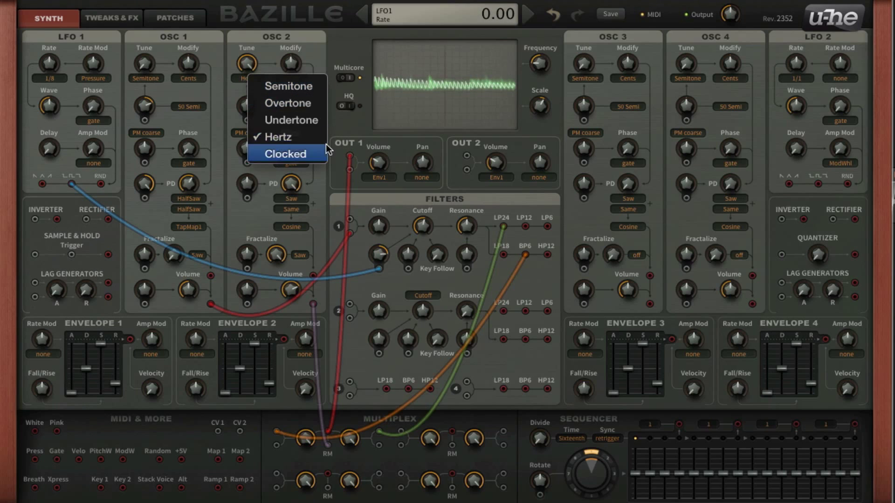
{"action": "left_click", "coordinate": [289, 86]}
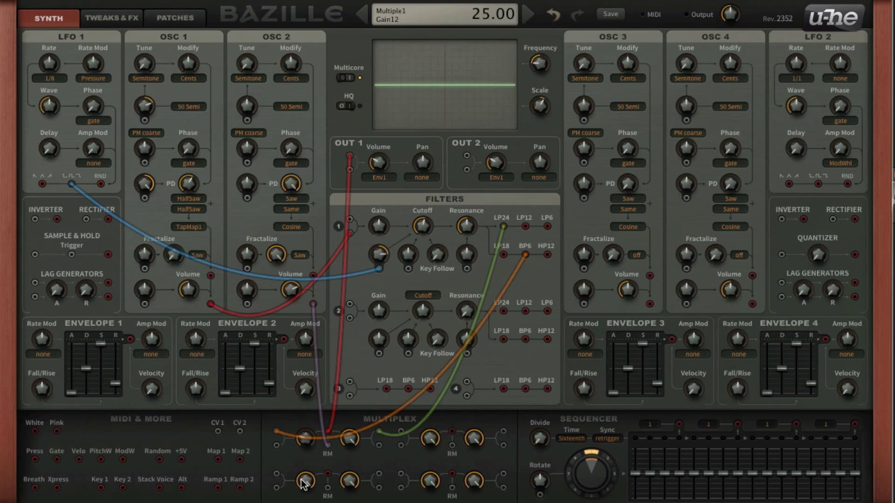
{"action": "mouse_move", "coordinate": [303, 484]}
{"action": "left_mouse_down"}
{"action": "mouse_move", "coordinate": [296, 485]}
{"action": "mouse_move", "coordinate": [299, 443]}
{"action": "mouse_move", "coordinate": [298, 483]}
{"action": "left_mouse_up"}
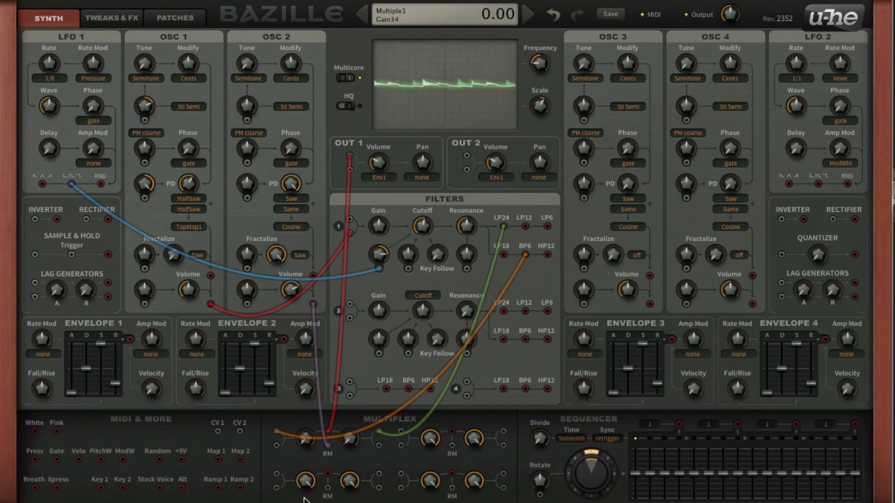
{"action": "left_click_drag", "start_coordinate": [307, 441], "coordinate": [390, 261]}
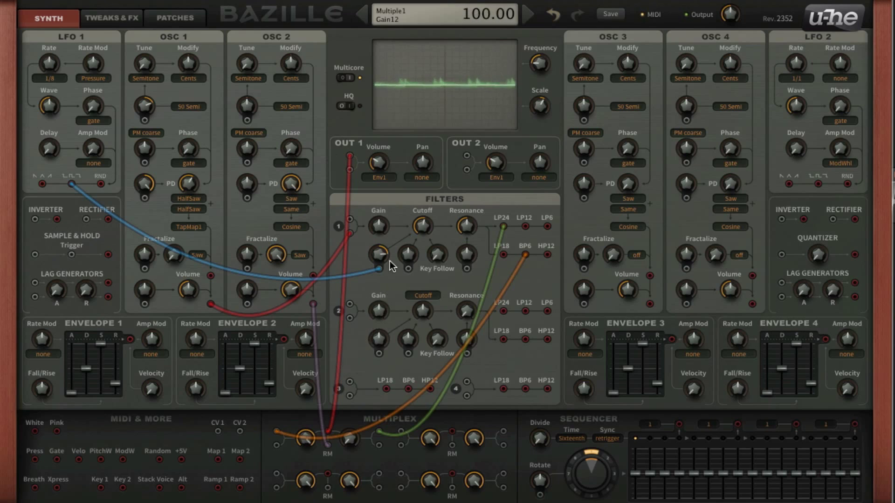
- Remove the Filter 1 output, ring modulation and LFO 1 cables, and reconnect Oscillator 1's output directly to Out 1
{"action": "left_click", "coordinate": [346, 154]}
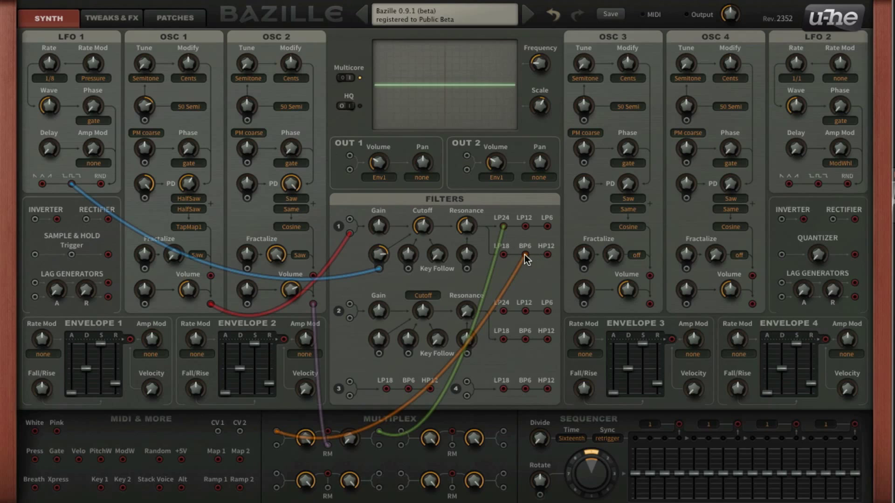
{"action": "left_click", "coordinate": [276, 433]}
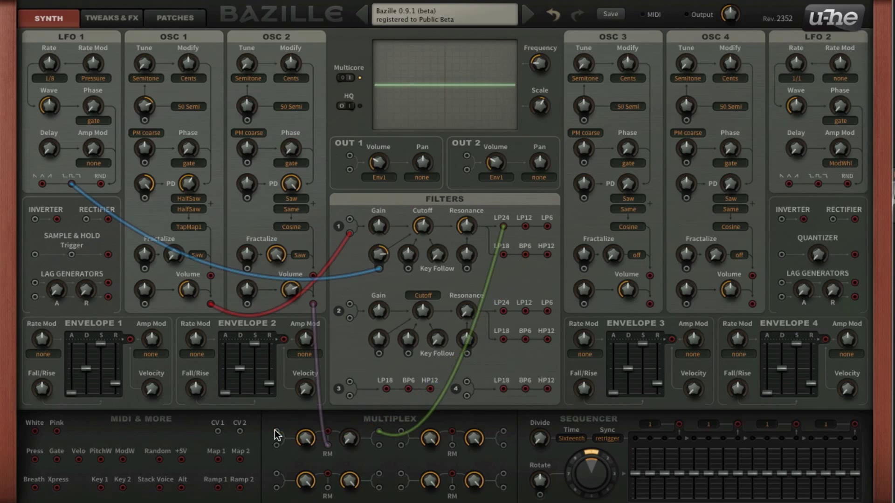
{"action": "left_click", "coordinate": [380, 433]}
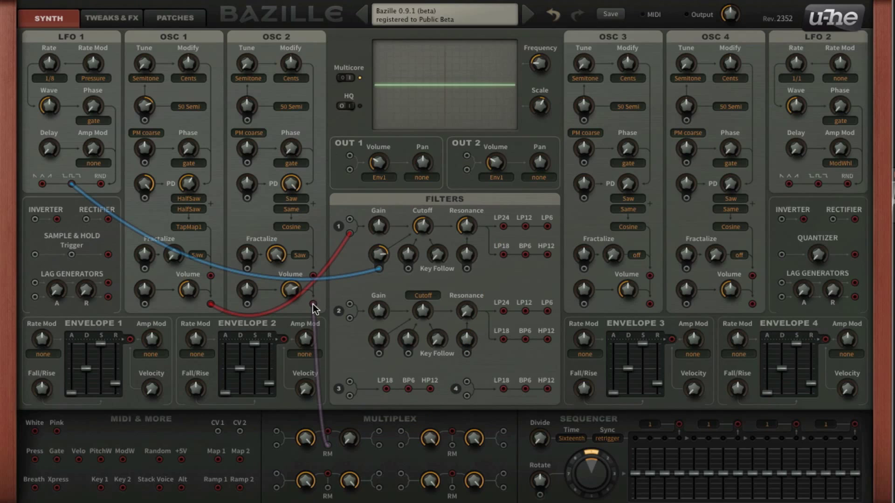
{"action": "left_click", "coordinate": [326, 446]}
{"action": "left_click", "coordinate": [379, 265]}
{"action": "left_click_drag", "start_coordinate": [350, 234], "coordinate": [351, 156]}
- Patch the sequencer's fourth output into Oscillator 1's frequency modulation input
{"action": "mouse_move", "coordinate": [383, 156]}
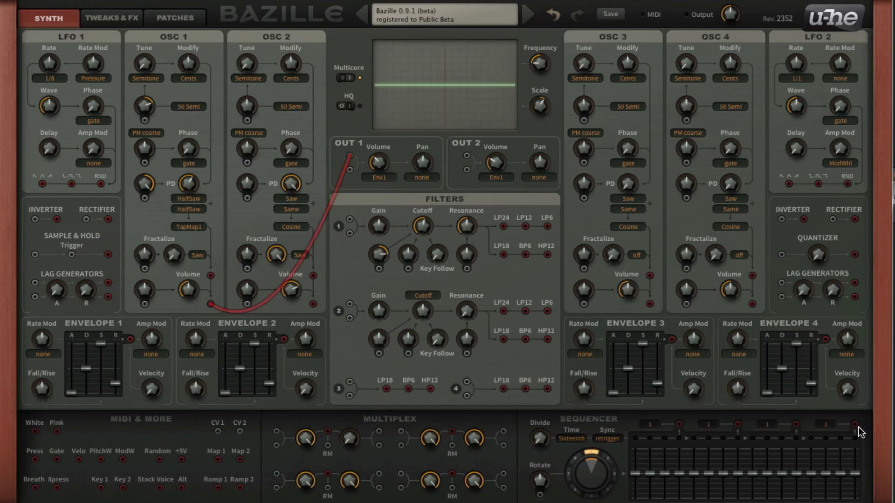
{"action": "left_click_drag", "start_coordinate": [856, 425], "coordinate": [144, 121]}
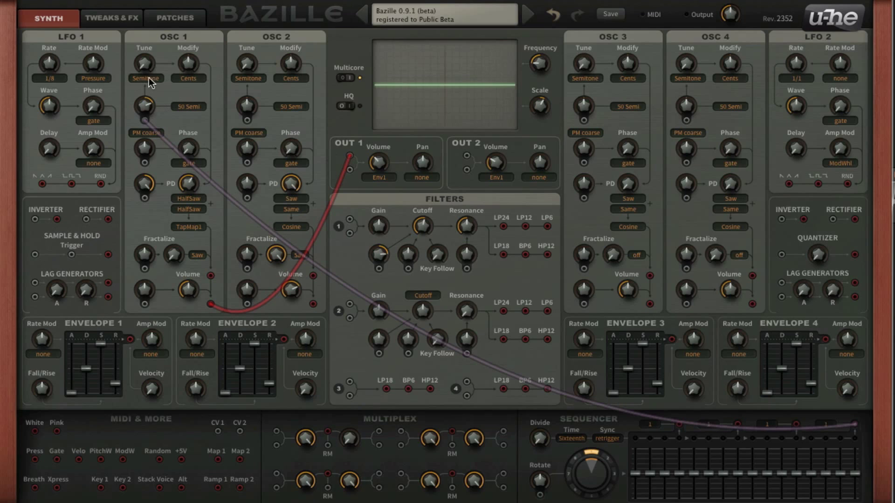
- Set Oscillator 1's frequency modulation depth to 12.00, keeping its PM coarse mode
{"action": "left_click", "coordinate": [140, 132]}
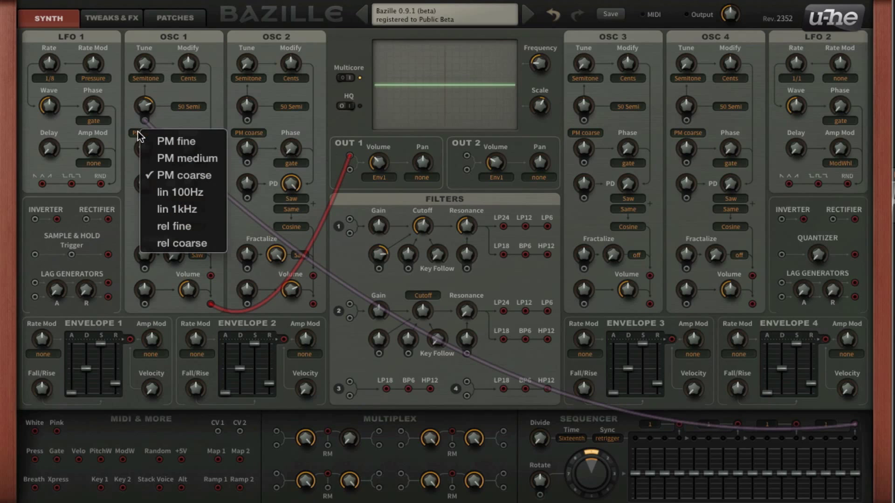
{"action": "left_click", "coordinate": [137, 133]}
{"action": "left_click_drag", "start_coordinate": [146, 104], "coordinate": [145, 120]}
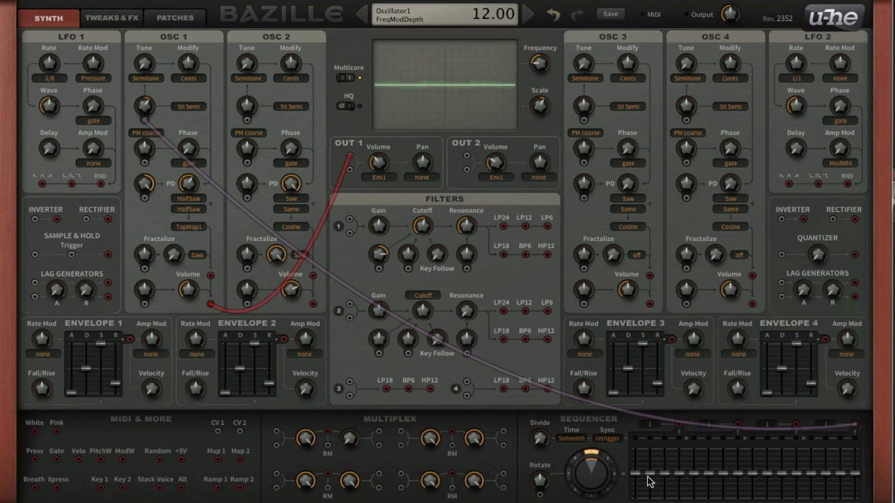
- Raise steps 2, 4, 6, 7, 9, 11 and 14 of the sequencer's first snapshot to 100
{"action": "left_click_drag", "start_coordinate": [647, 477], "coordinate": [664, 420]}
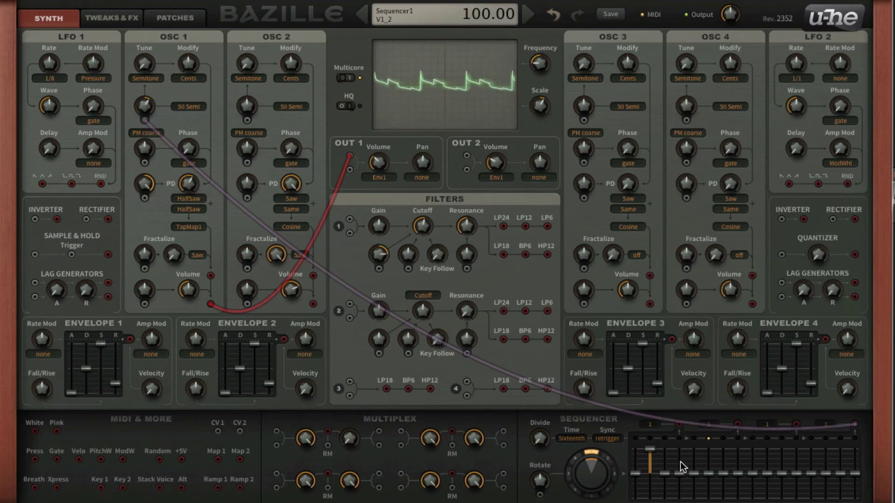
{"action": "left_click_drag", "start_coordinate": [680, 474], "coordinate": [680, 449]}
{"action": "left_click_drag", "start_coordinate": [711, 473], "coordinate": [715, 394]}
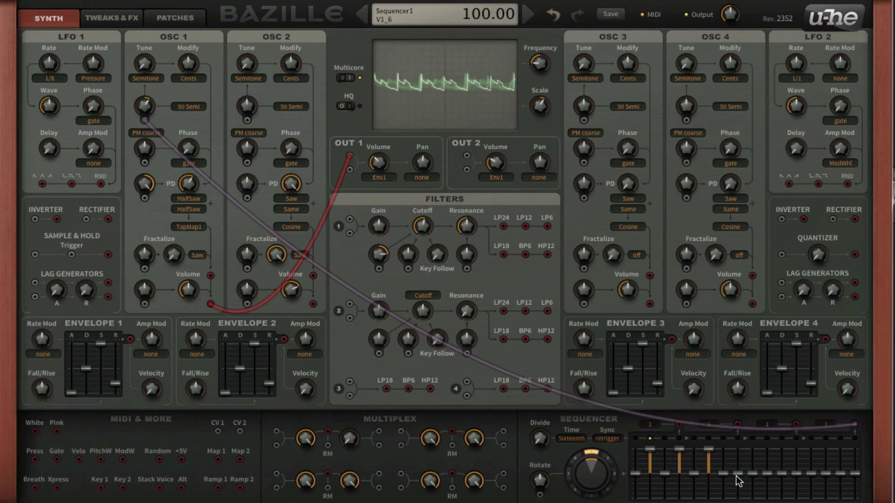
{"action": "left_click_drag", "start_coordinate": [725, 475], "coordinate": [731, 410]}
{"action": "left_click_drag", "start_coordinate": [751, 474], "coordinate": [755, 393]}
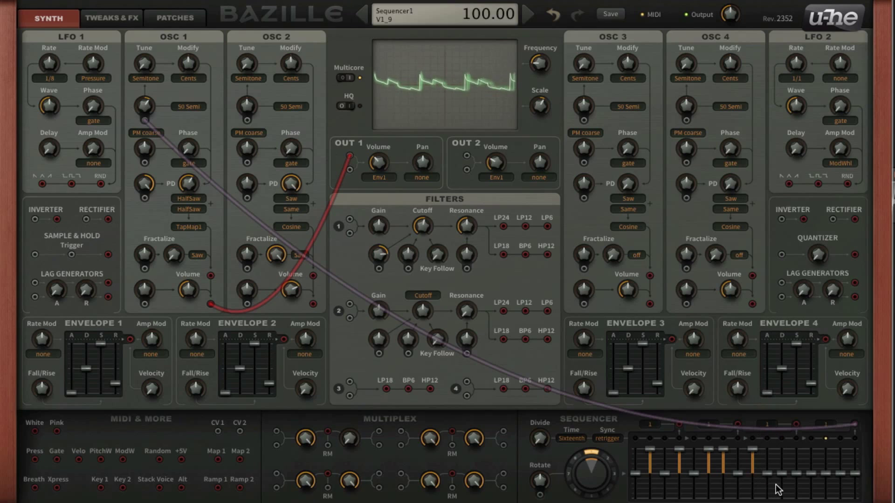
{"action": "left_click_drag", "start_coordinate": [782, 474], "coordinate": [784, 393]}
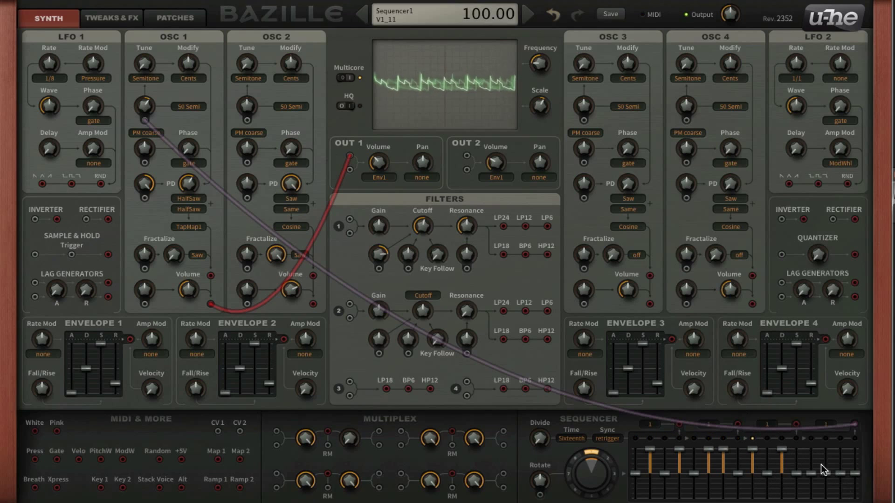
{"action": "left_click_drag", "start_coordinate": [826, 473], "coordinate": [827, 445]}
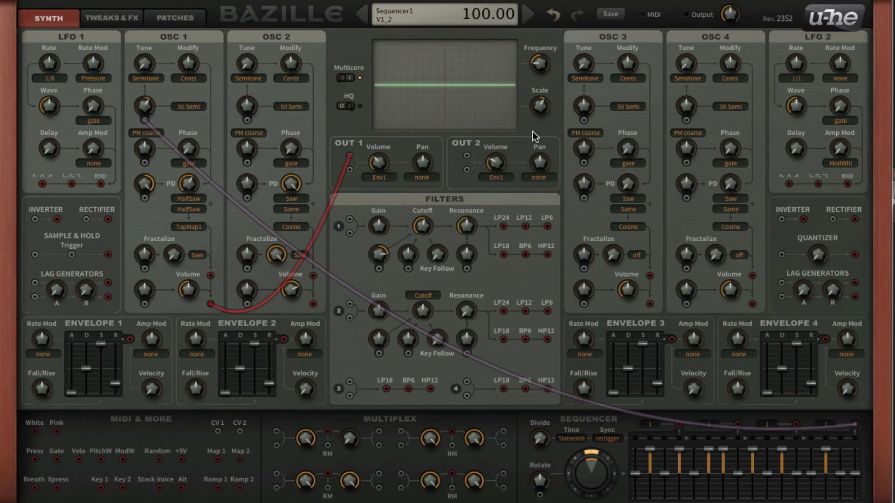
{"action": "left_click_drag", "start_coordinate": [652, 449], "coordinate": [667, 443]}
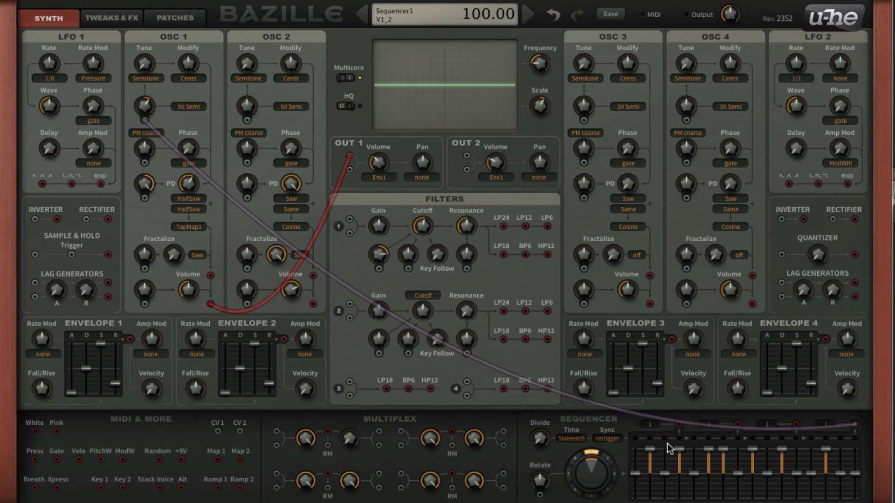
{"action": "left_click", "coordinate": [618, 438]}
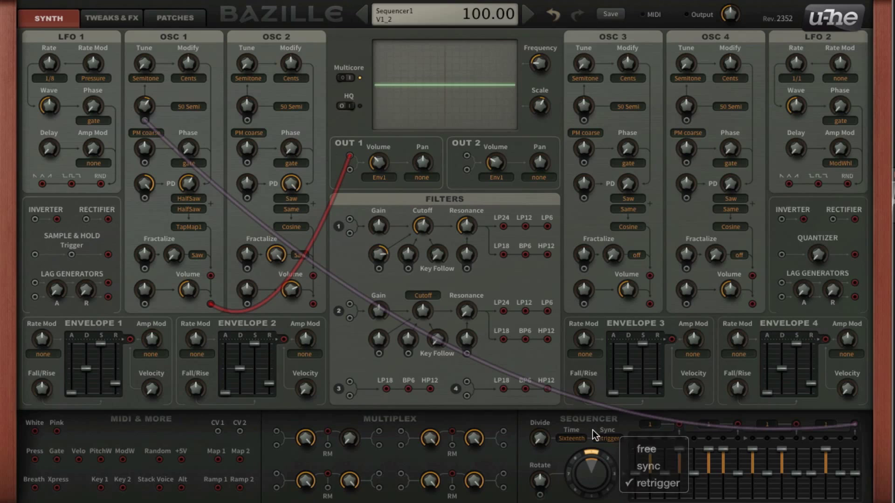
{"action": "left_click", "coordinate": [641, 435]}
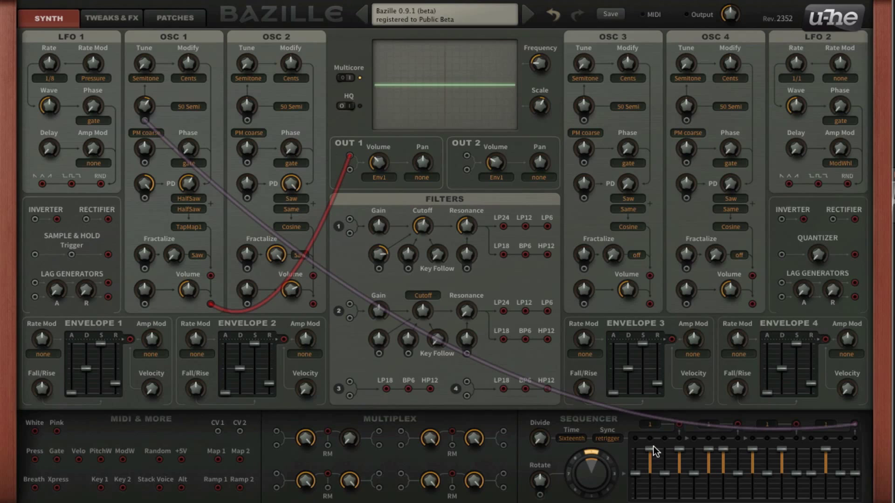
- In the first snapshot, lower step 2 to a small positive value and set step 4 to 16.61, step 5 to 24.00 and step 3 to 100
{"action": "left_click_drag", "start_coordinate": [650, 449], "coordinate": [649, 432]}
{"action": "mouse_move", "coordinate": [650, 451]}
{"action": "left_mouse_down"}
{"action": "mouse_move", "coordinate": [656, 483]}
{"action": "mouse_move", "coordinate": [664, 451]}
{"action": "left_mouse_up"}
{"action": "left_click_drag", "start_coordinate": [678, 450], "coordinate": [680, 469]}
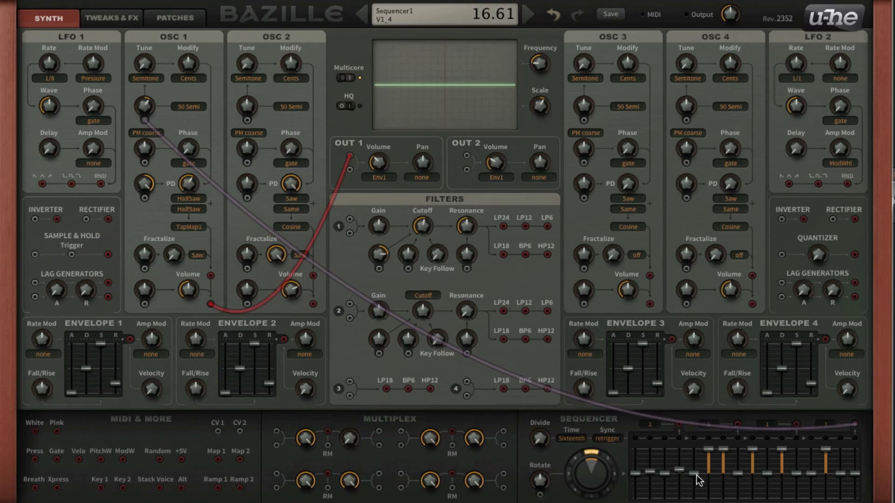
{"action": "left_click_drag", "start_coordinate": [696, 475], "coordinate": [696, 466]}
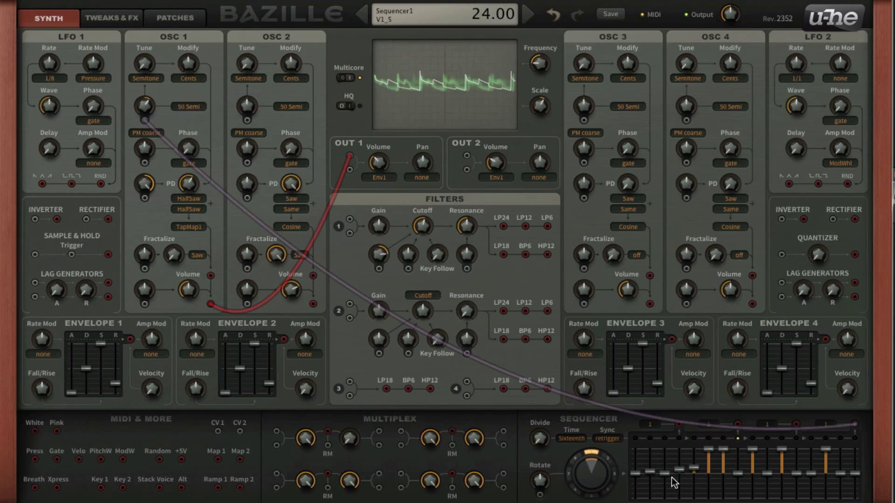
{"action": "left_click_drag", "start_coordinate": [666, 473], "coordinate": [667, 447]}
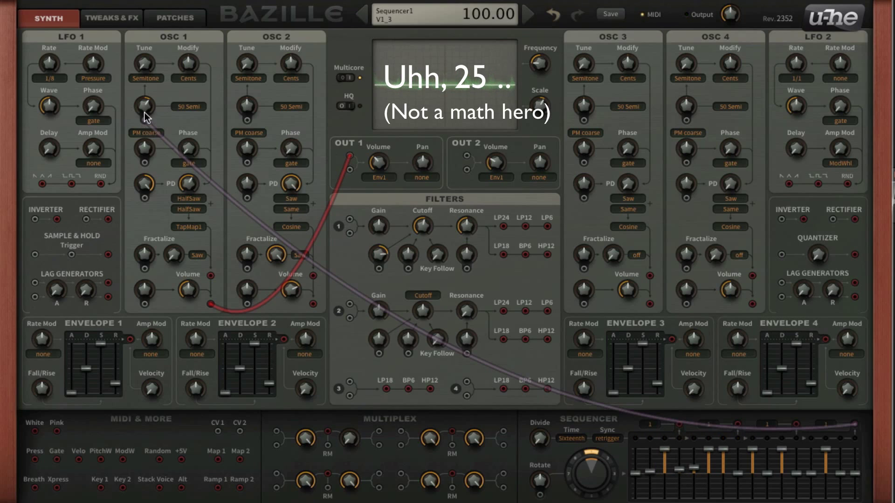
- Set the first snapshot's step 7 to 6.00, step 1 to 100 and step 2 to 20.37
{"action": "mouse_move", "coordinate": [142, 110]}
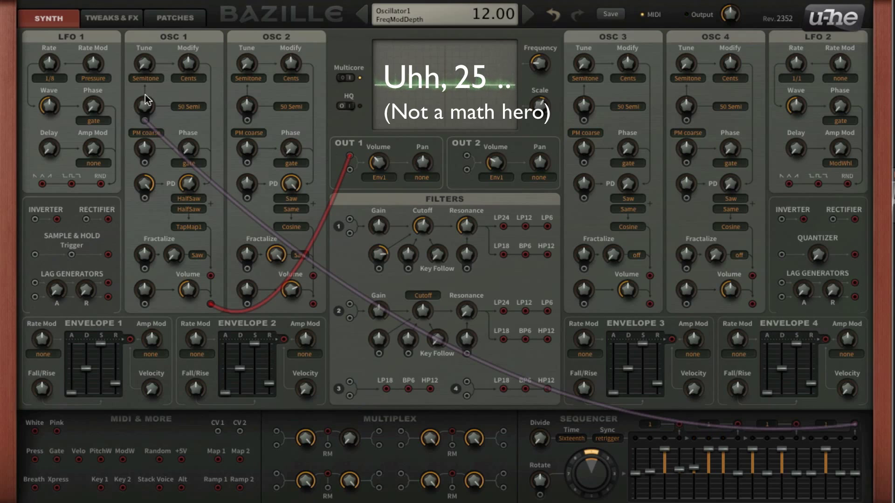
{"action": "mouse_move", "coordinate": [145, 80]}
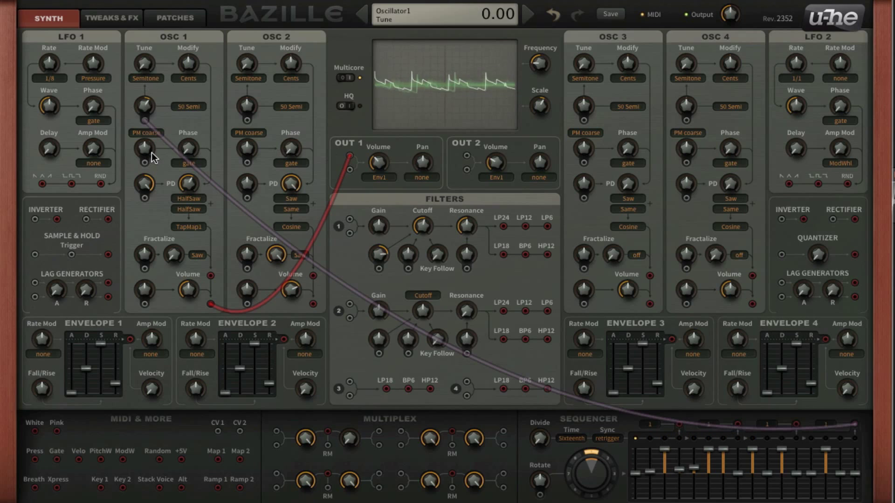
{"action": "mouse_move", "coordinate": [197, 63]}
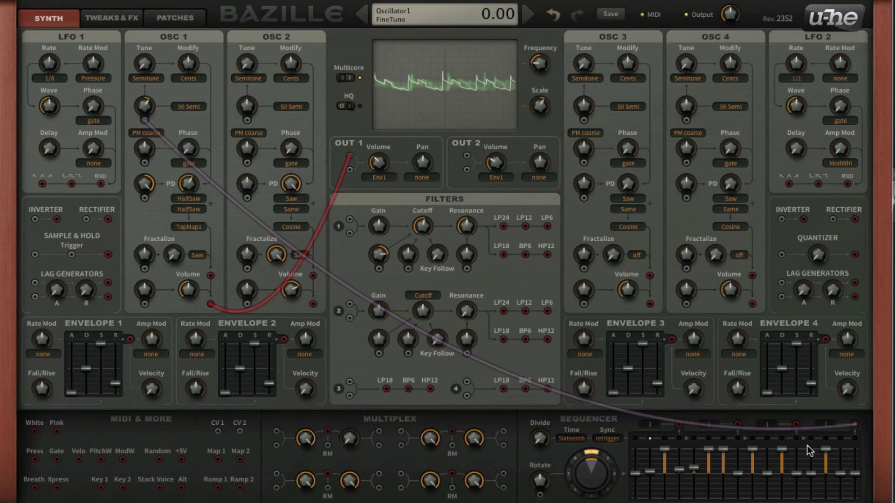
{"action": "left_click_drag", "start_coordinate": [717, 451], "coordinate": [729, 489]}
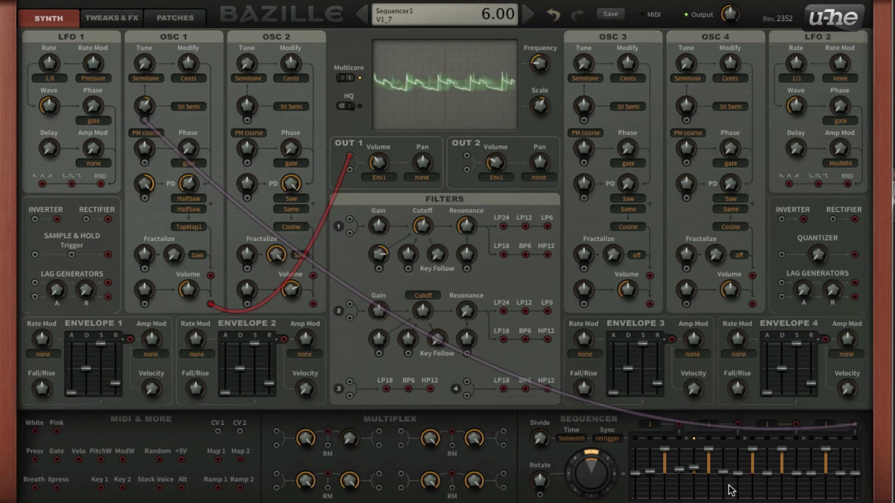
{"action": "left_click", "coordinate": [638, 454]}
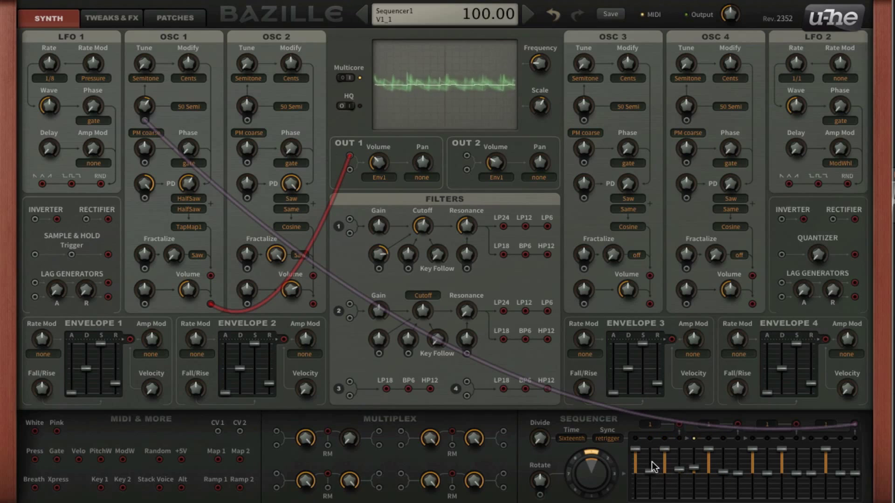
{"action": "mouse_move", "coordinate": [652, 468]}
{"action": "left_mouse_down"}
{"action": "mouse_move", "coordinate": [653, 477]}
{"action": "mouse_move", "coordinate": [655, 467]}
{"action": "left_mouse_up"}
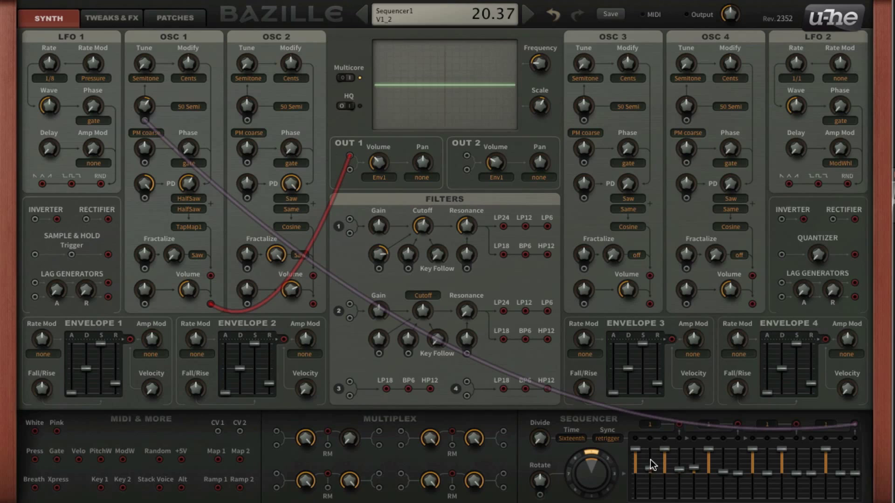
{"action": "left_click_drag", "start_coordinate": [651, 465], "coordinate": [699, 202]}
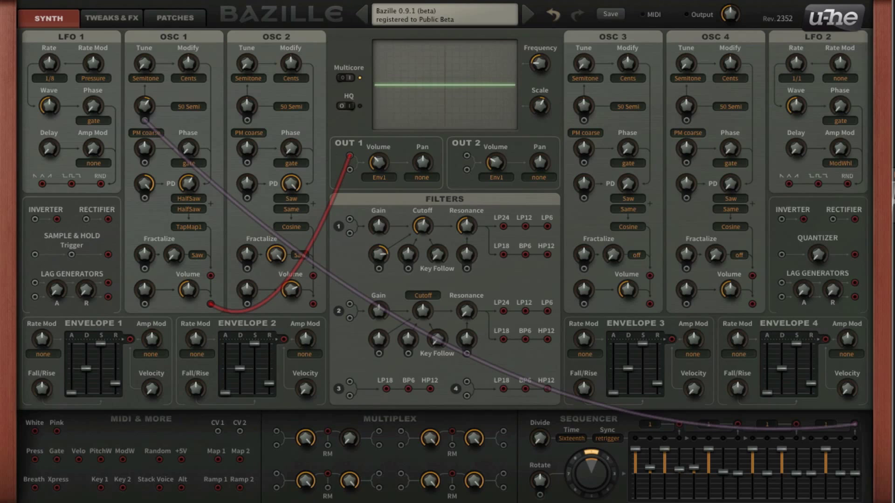
- Set steps 1 to 3 of the second snapshot to 100 and steps 1 to 6 of the third snapshot to -100
{"action": "left_click_drag", "start_coordinate": [615, 468], "coordinate": [636, 388]}
{"action": "left_click_drag", "start_coordinate": [650, 472], "coordinate": [652, 410]}
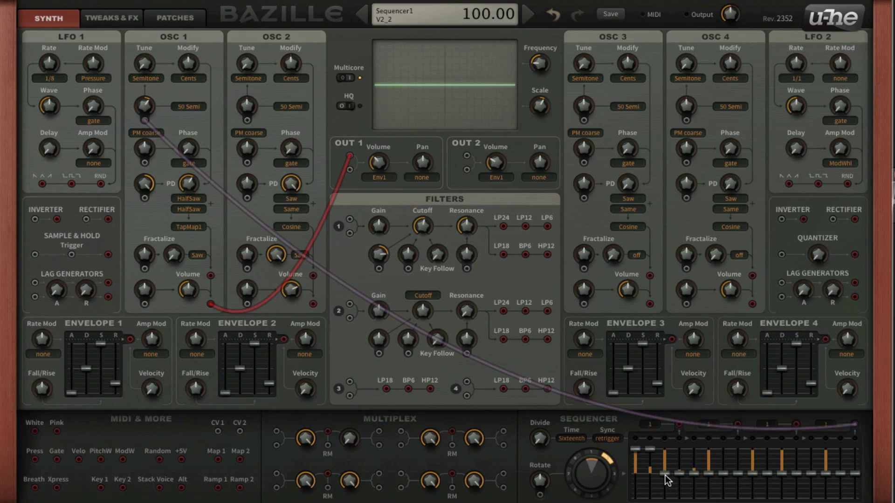
{"action": "left_click", "coordinate": [616, 474]}
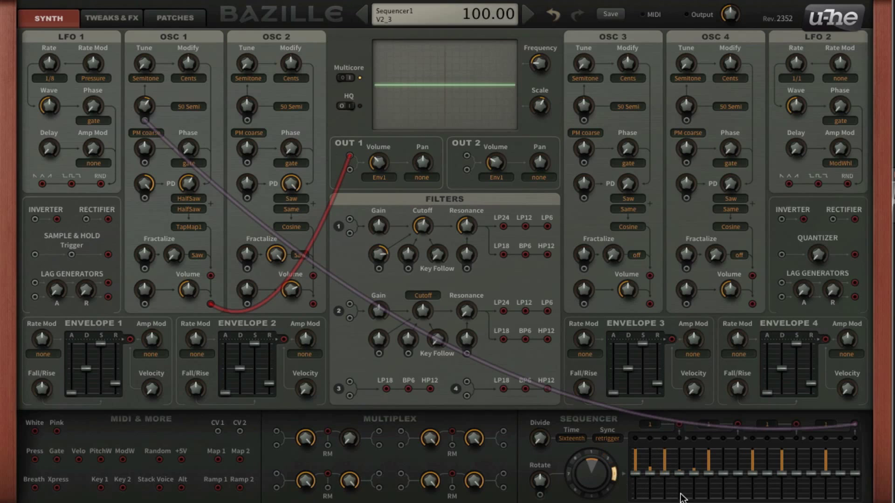
{"action": "mouse_move", "coordinate": [645, 475]}
{"action": "left_mouse_down"}
{"action": "mouse_move", "coordinate": [650, 497]}
{"action": "mouse_move", "coordinate": [681, 497]}
{"action": "mouse_move", "coordinate": [696, 484]}
{"action": "left_mouse_up"}
{"action": "left_click", "coordinate": [594, 449]}
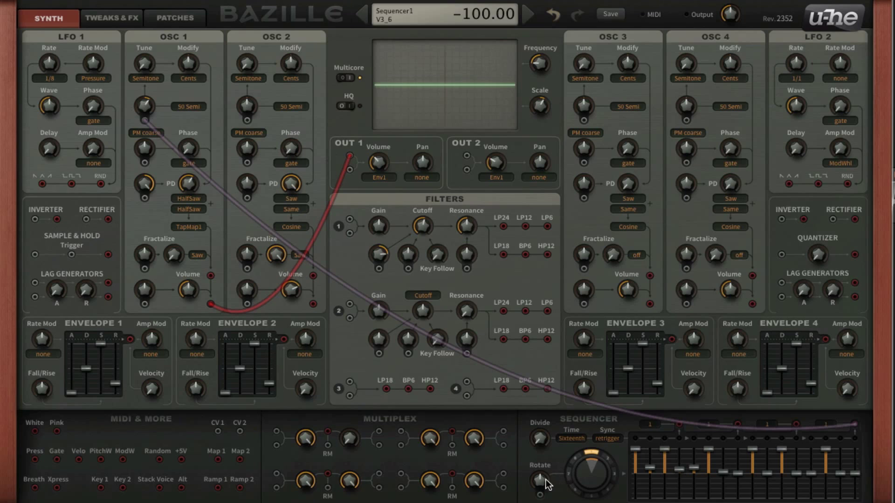
- Sweep the sequencer's Snapshot Morph through 1.67, settle it at 1.00, and return to the first snapshot
{"action": "scroll", "coordinate": [540, 480], "scroll_direction": "down", "scroll_amount": 3}
{"action": "mouse_move", "coordinate": [593, 481]}
{"action": "left_mouse_down"}
{"action": "mouse_move", "coordinate": [618, 413]}
{"action": "mouse_move", "coordinate": [653, 454]}
{"action": "left_mouse_up"}
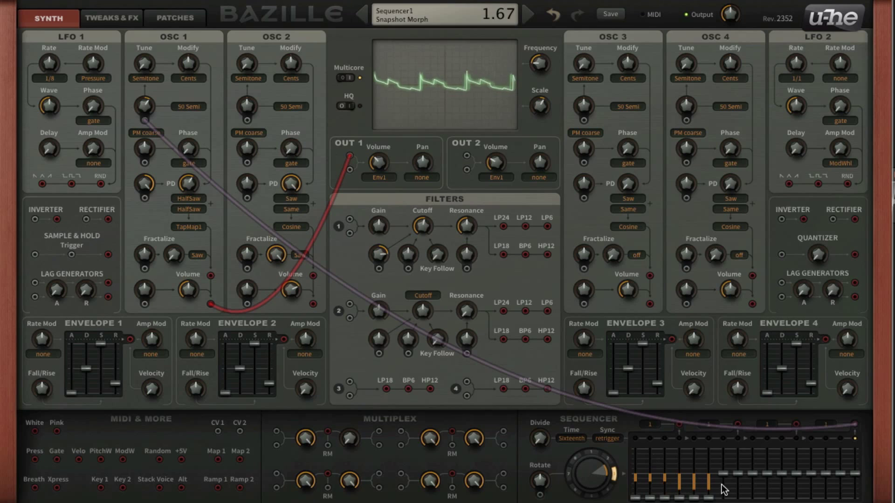
{"action": "left_click", "coordinate": [738, 490]}
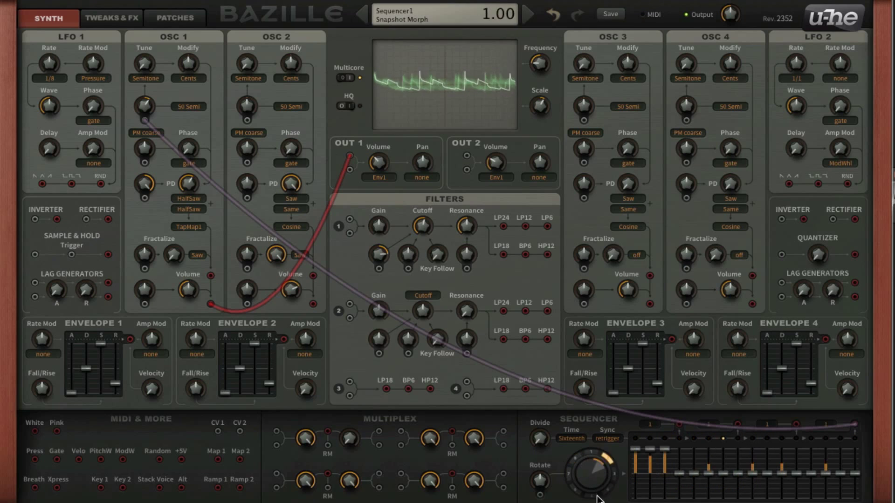
{"action": "left_click", "coordinate": [591, 451]}
- Patch the Press output into the sequencer's snapshot morph modulation input and set its depth to 2.20
{"action": "left_click_drag", "start_coordinate": [35, 459], "coordinate": [544, 475]}
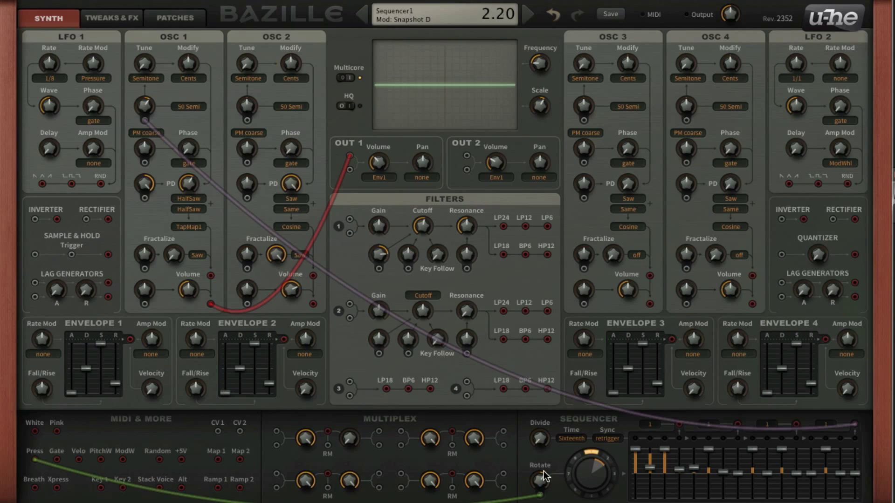
{"action": "left_click", "coordinate": [615, 474]}
{"action": "left_click", "coordinate": [592, 452]}
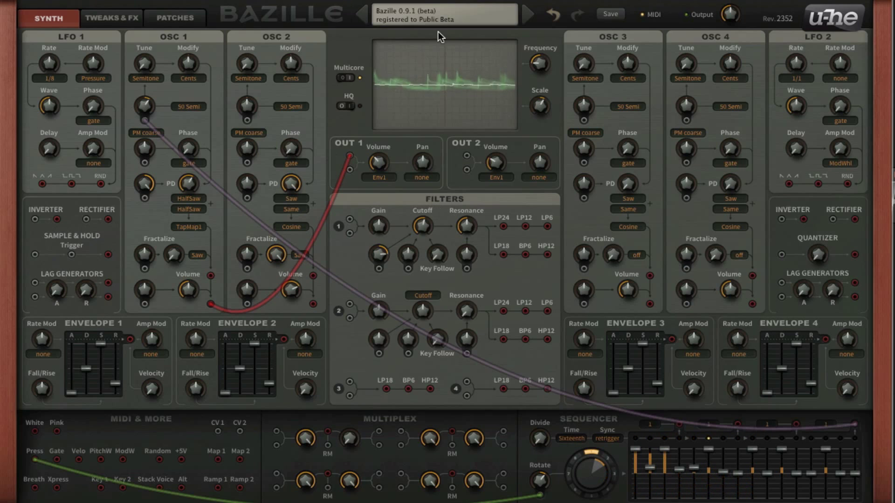
- Load the JorMowdheel+AT Arpeg preset, followed by the JorLowTalkingArpeg preset
{"action": "left_click", "coordinate": [438, 19]}
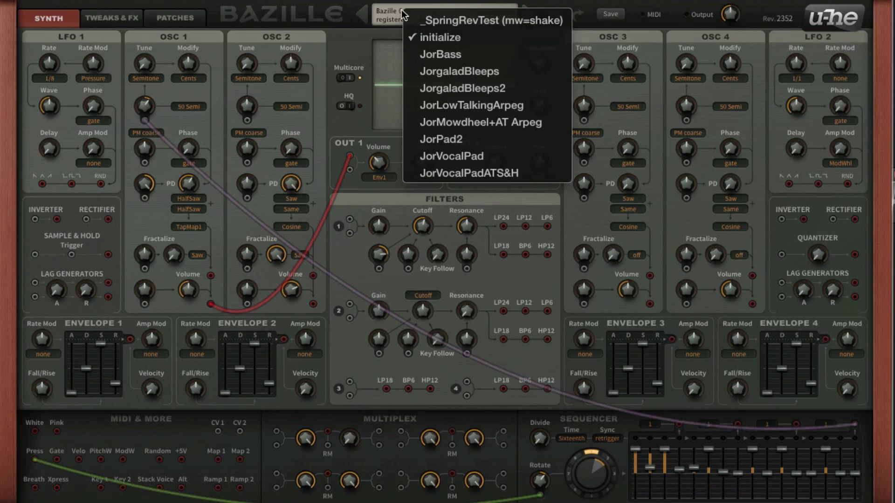
{"action": "left_click", "coordinate": [558, 123]}
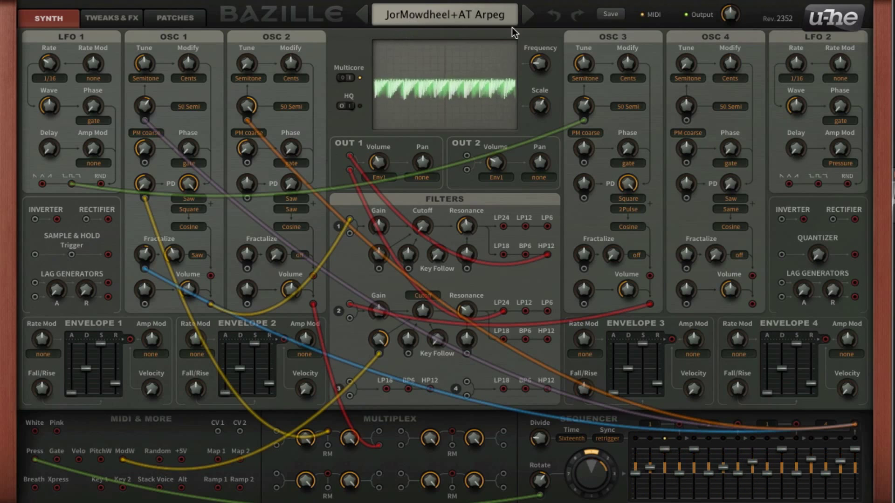
{"action": "left_click", "coordinate": [497, 14]}
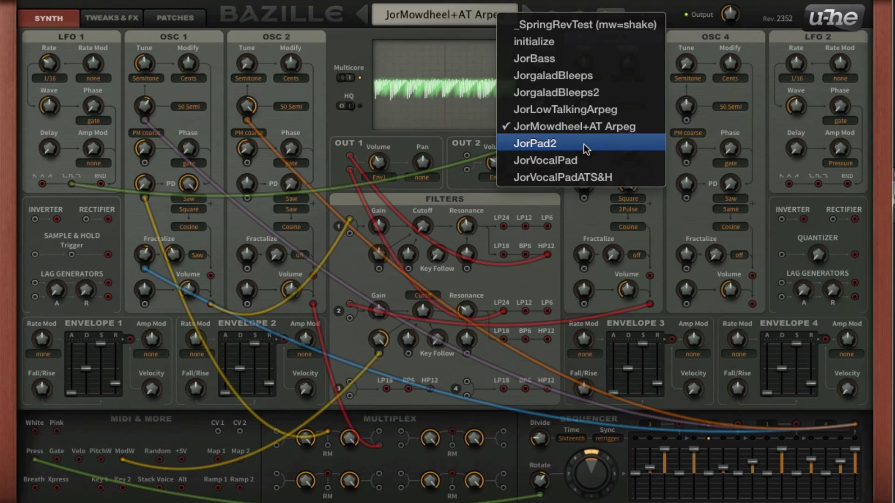
{"action": "left_click", "coordinate": [602, 113]}
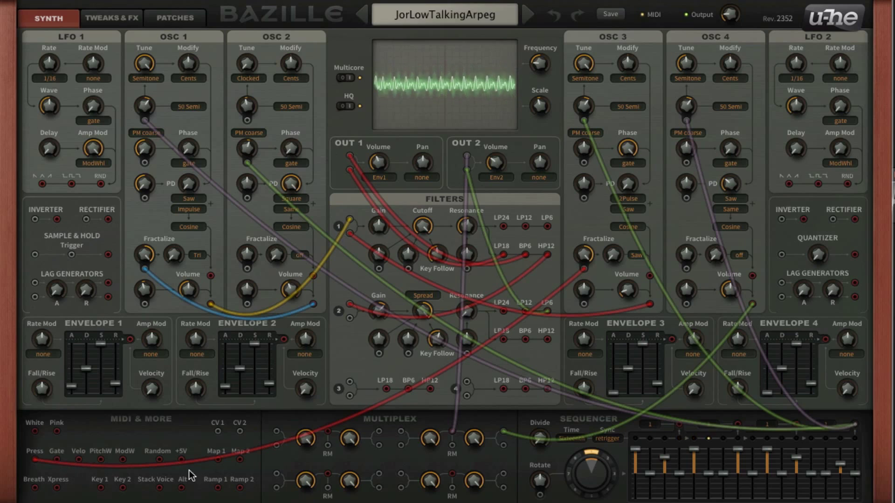
- Lower steps in the sequencer's second snapshot, including step 15, to -100 and switch to the third snapshot
{"action": "left_click", "coordinate": [611, 464]}
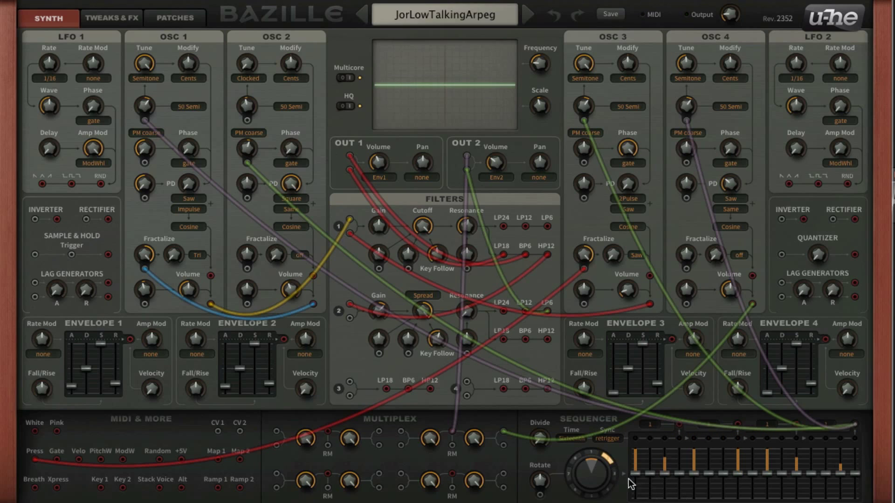
{"action": "left_click", "coordinate": [614, 474]}
{"action": "left_click", "coordinate": [611, 463]}
{"action": "mouse_move", "coordinate": [638, 481]}
{"action": "left_mouse_down"}
{"action": "mouse_move", "coordinate": [637, 498]}
{"action": "mouse_move", "coordinate": [694, 498]}
{"action": "mouse_move", "coordinate": [723, 484]}
{"action": "mouse_move", "coordinate": [753, 497]}
{"action": "mouse_move", "coordinate": [811, 497]}
{"action": "mouse_move", "coordinate": [841, 475]}
{"action": "mouse_move", "coordinate": [841, 498]}
{"action": "mouse_move", "coordinate": [622, 474]}
{"action": "left_mouse_up"}
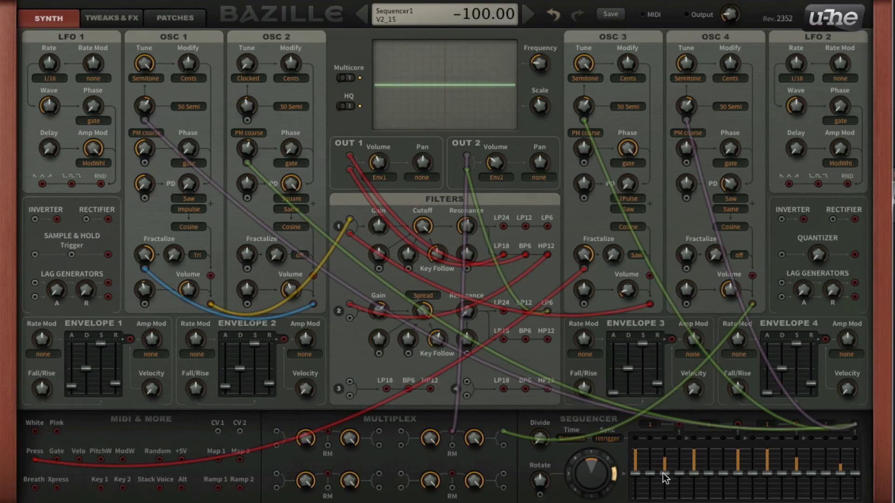
- Raise several third-snapshot steps, including step 14, to 100 and patch Press into the sequencer's snapshot modulation input
{"action": "left_click_drag", "start_coordinate": [729, 473], "coordinate": [740, 448]}
{"action": "left_click_drag", "start_coordinate": [784, 470], "coordinate": [824, 450]}
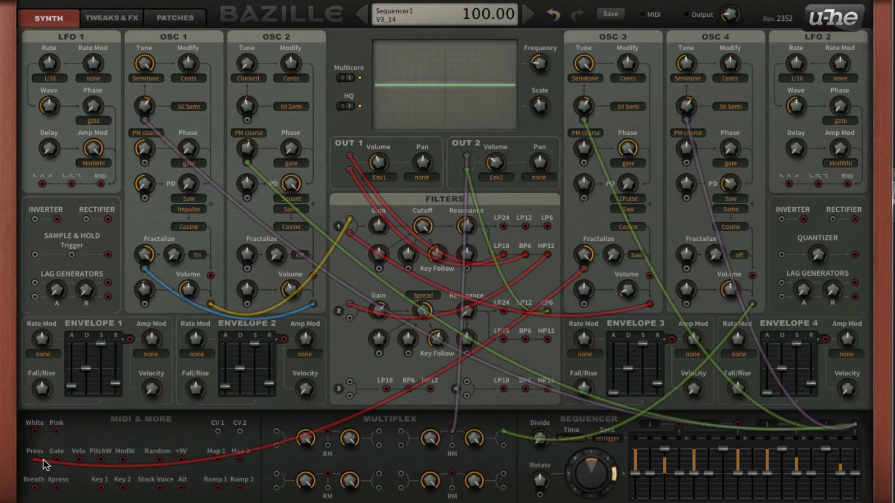
{"action": "left_click_drag", "start_coordinate": [32, 463], "coordinate": [542, 480]}
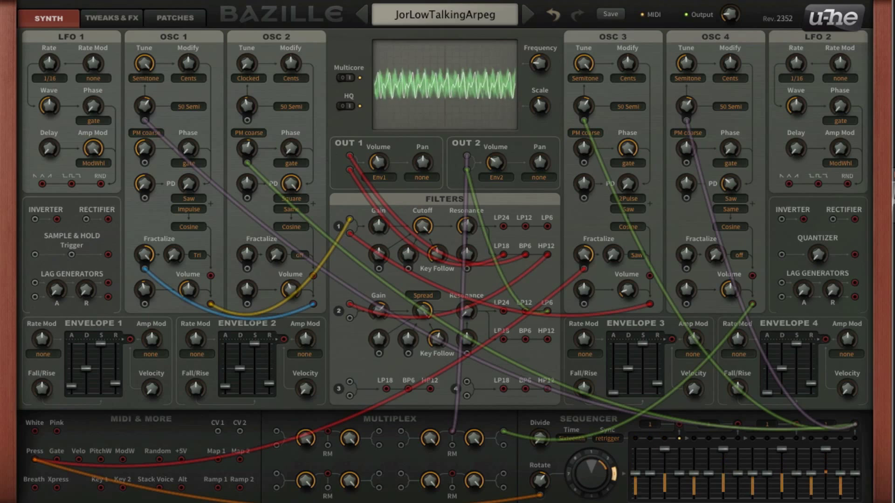
- Load the JorVocalPadATS&H preset and turn the sequencer's snapshot dial back to the first snapshot
{"action": "left_click", "coordinate": [440, 18]}
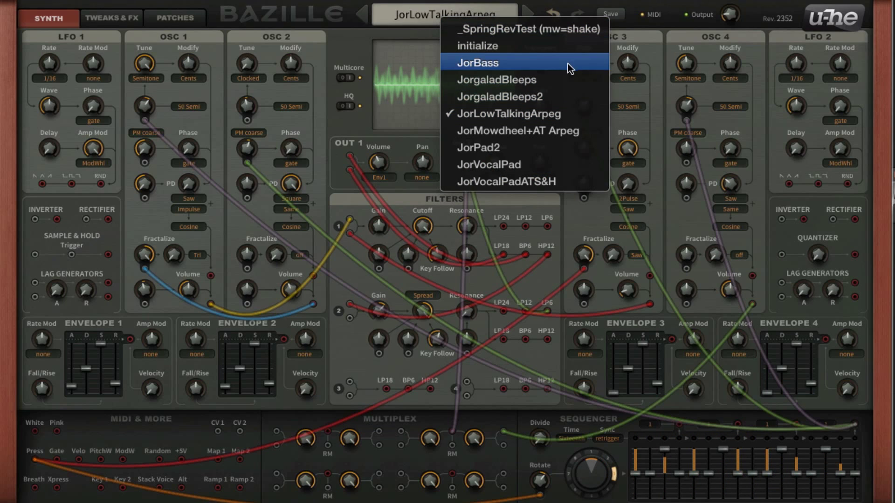
{"action": "left_click", "coordinate": [536, 186]}
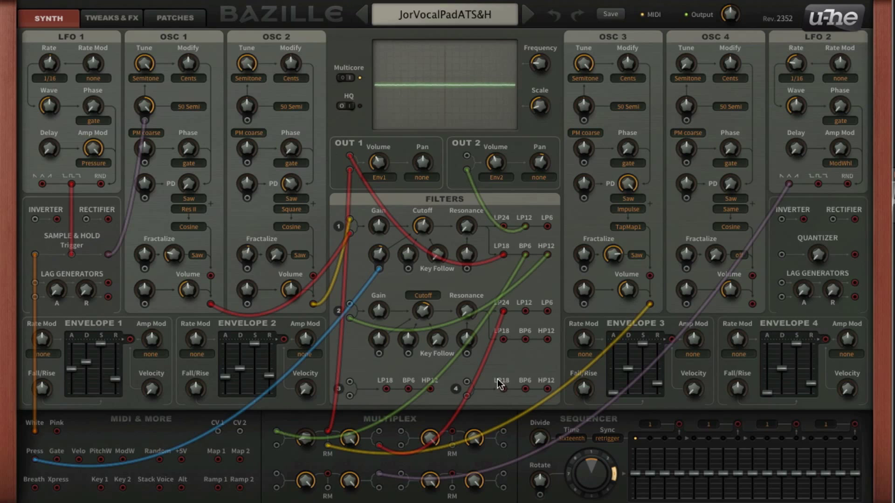
{"action": "left_click_drag", "start_coordinate": [601, 459], "coordinate": [592, 453]}
- Load the JorBass, JorgaladBleeps and JorgaladBleeps2 presets in turn to audition them
{"action": "left_click", "coordinate": [410, 21]}
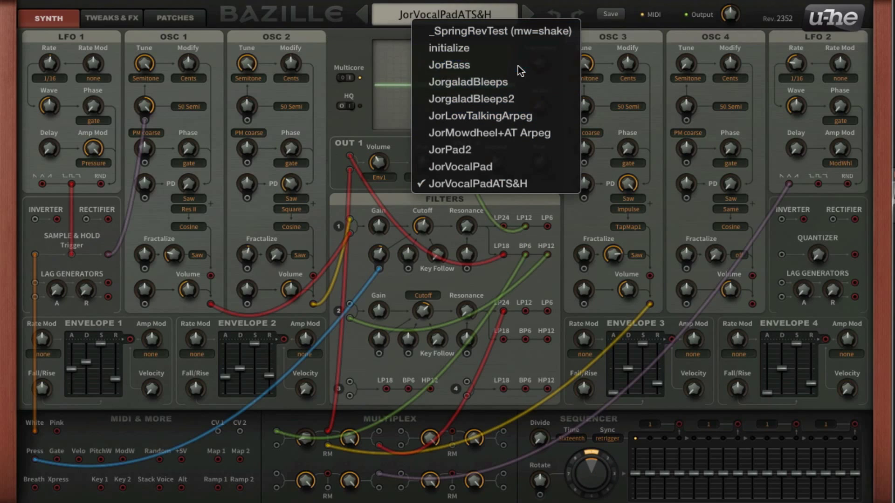
{"action": "left_click", "coordinate": [518, 65]}
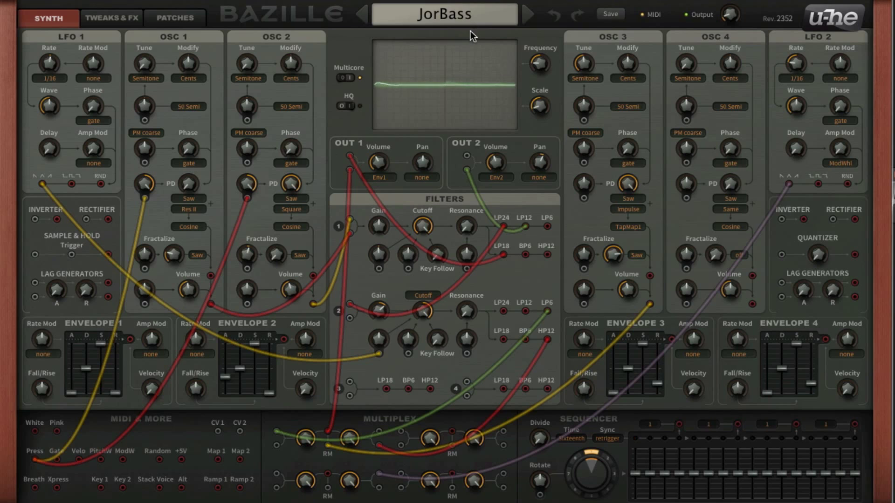
{"action": "left_click", "coordinate": [480, 21]}
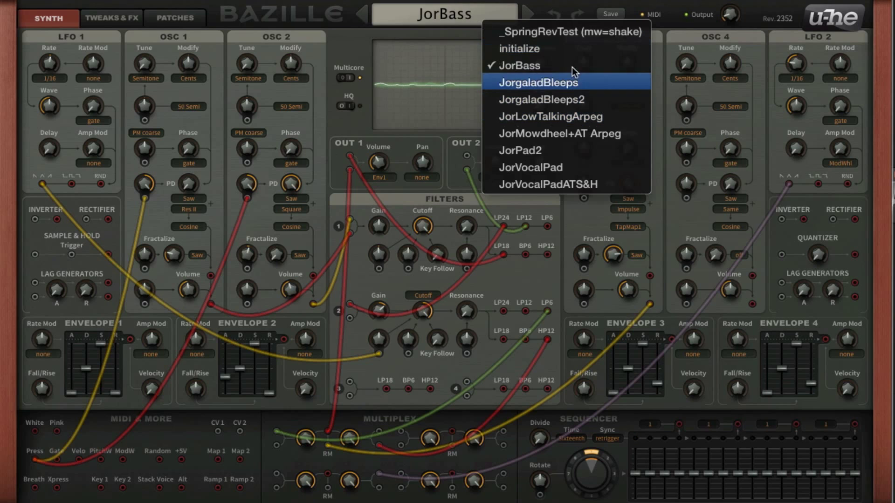
{"action": "left_click", "coordinate": [601, 83]}
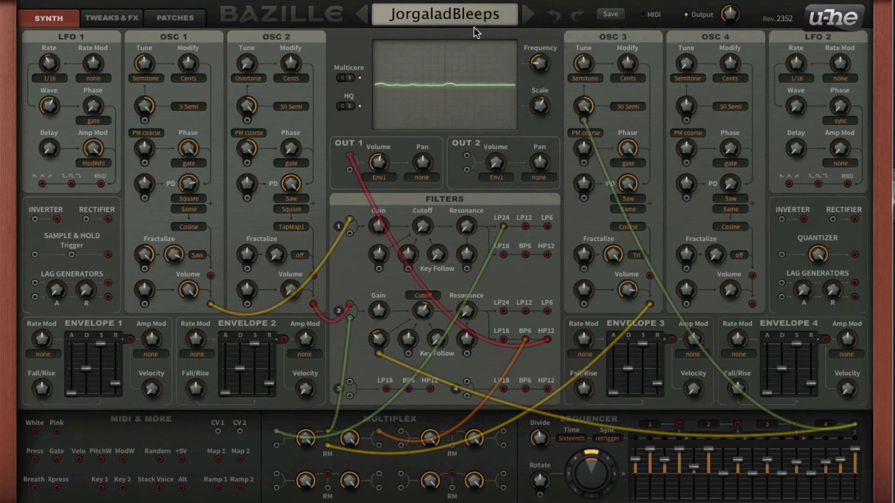
{"action": "left_click", "coordinate": [495, 14]}
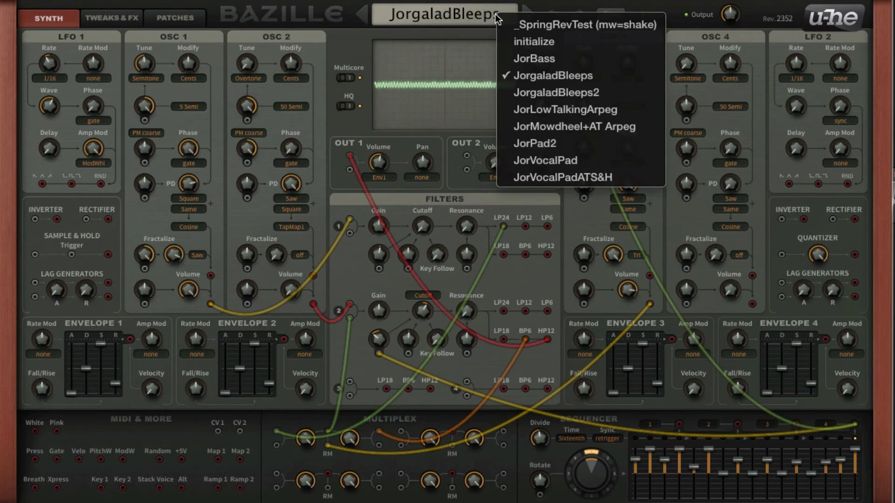
{"action": "left_click", "coordinate": [604, 91]}
- Load the JorLowTalkingArpeg preset again, followed by the JorMowdheel+AT Arpeg preset
{"action": "left_click", "coordinate": [447, 13]}
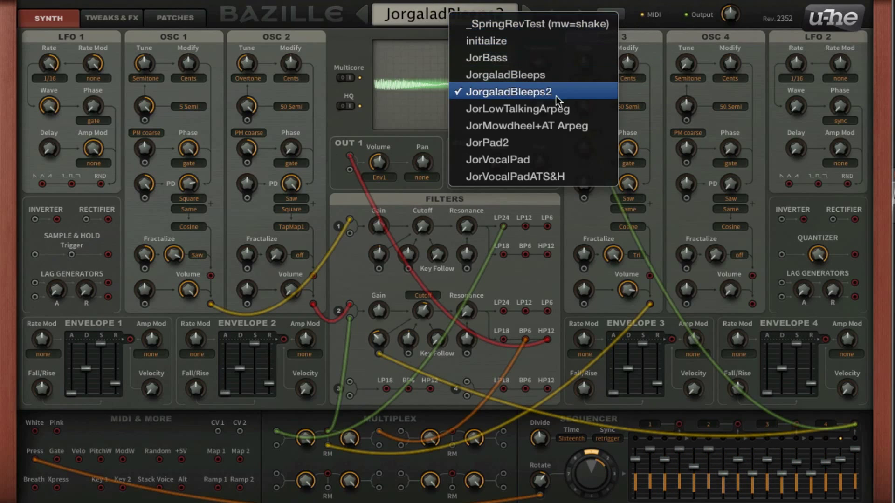
{"action": "left_click", "coordinate": [569, 108]}
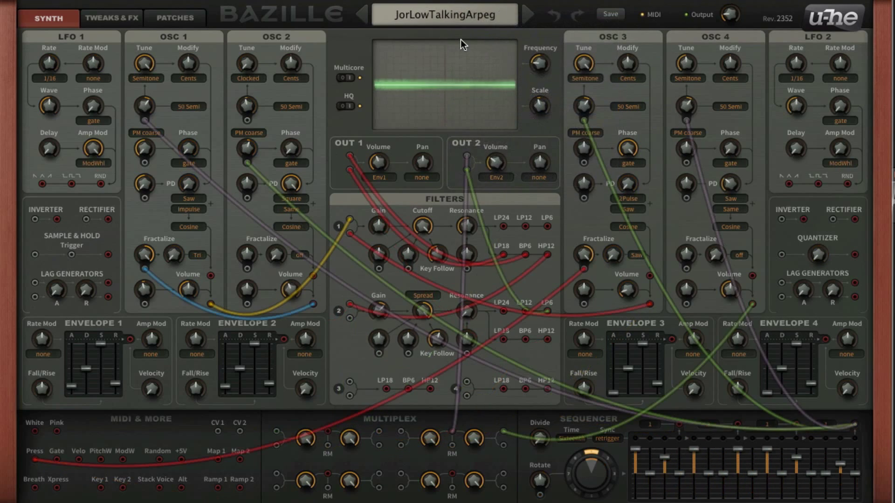
{"action": "left_click", "coordinate": [480, 21]}
{"action": "left_click", "coordinate": [606, 124]}
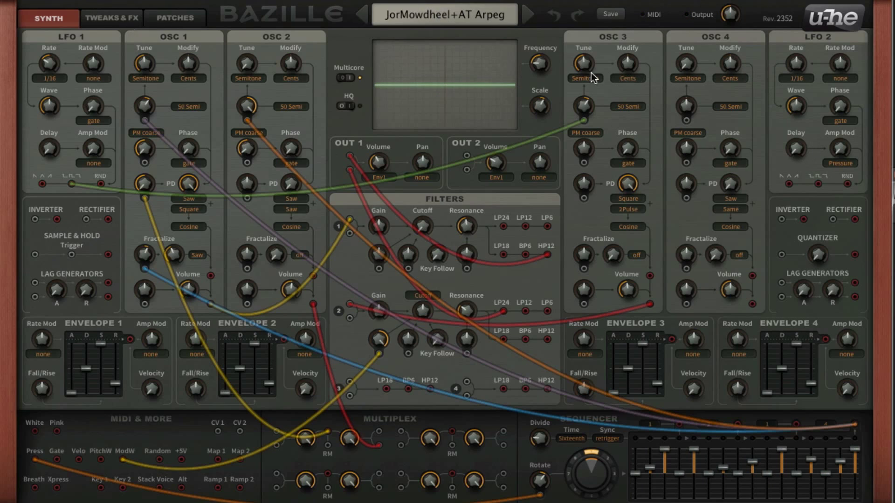
- Load the initialize preset and patch White noise through Sample & Hold, triggered by LFO 1's square output, into oscillator 1's pitch modulation
{"action": "left_click", "coordinate": [408, 15]}
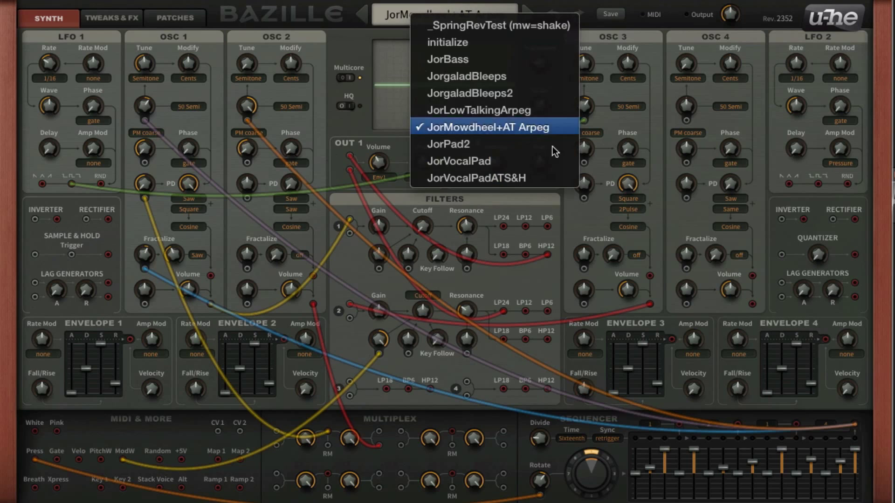
{"action": "left_click", "coordinate": [479, 44]}
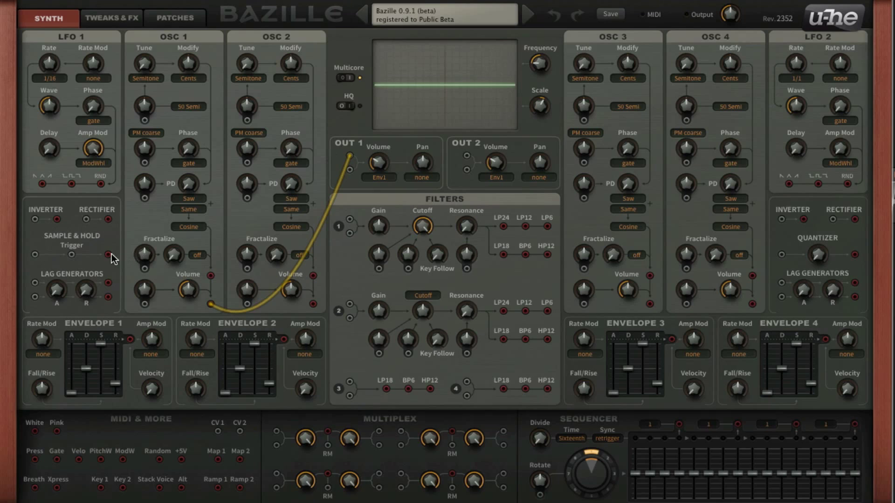
{"action": "left_click_drag", "start_coordinate": [110, 254], "coordinate": [149, 88]}
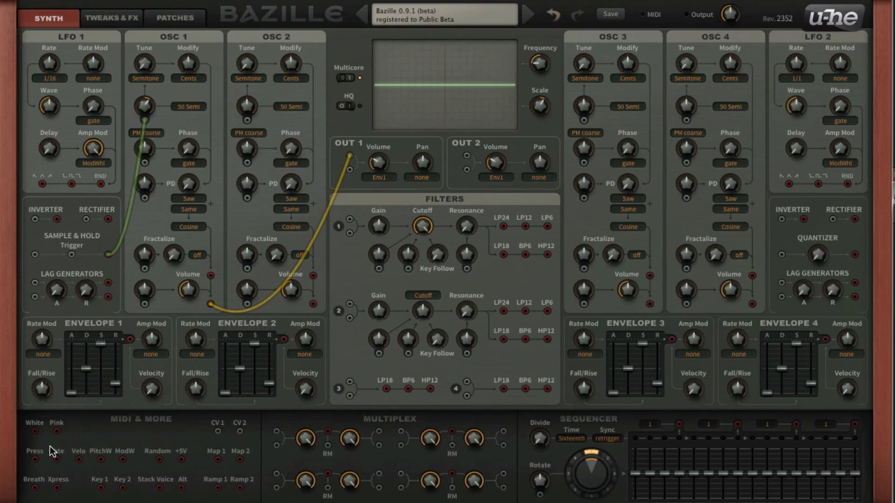
{"action": "left_click_drag", "start_coordinate": [36, 429], "coordinate": [40, 254]}
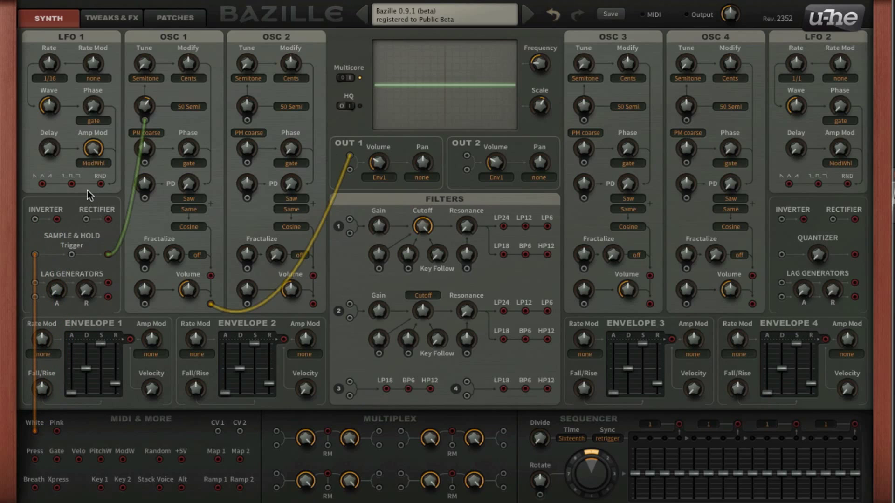
{"action": "left_click_drag", "start_coordinate": [72, 185], "coordinate": [71, 254]}
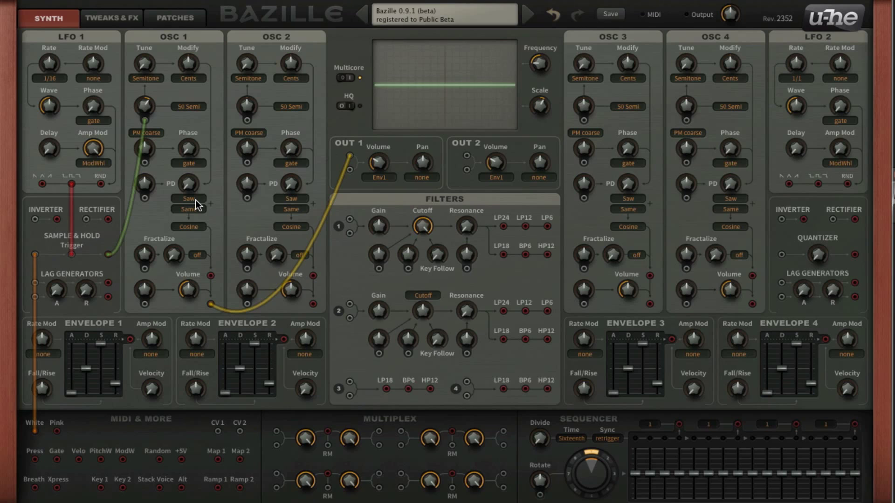
- Set LFO 1's amplitude modulation source to none and its modulation depth to 0.00
{"action": "left_click", "coordinate": [108, 162]}
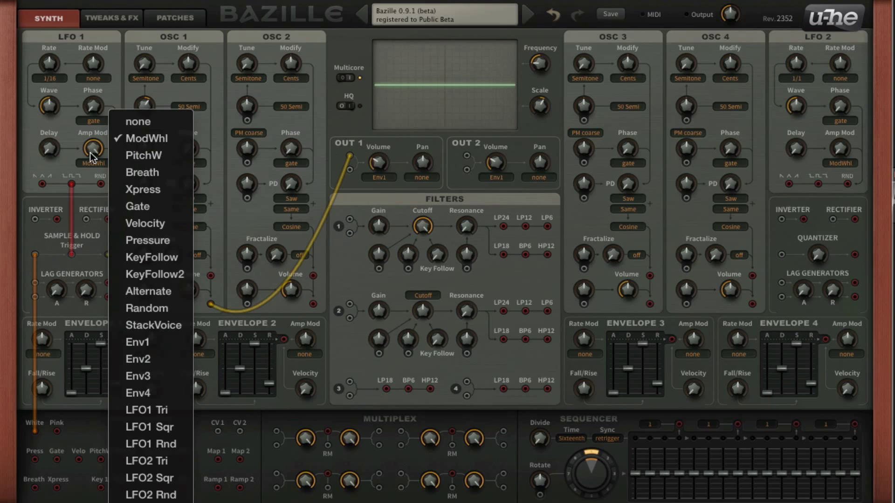
{"action": "left_click", "coordinate": [176, 122]}
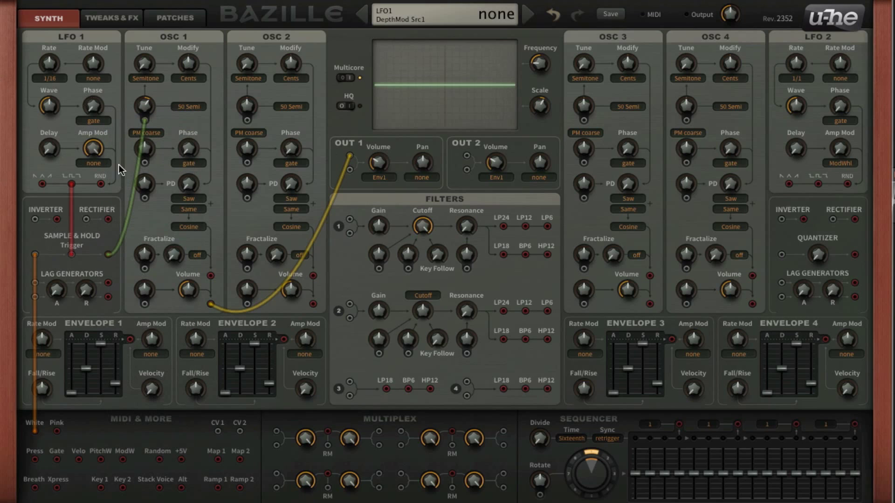
{"action": "left_click_drag", "start_coordinate": [98, 149], "coordinate": [111, 193]}
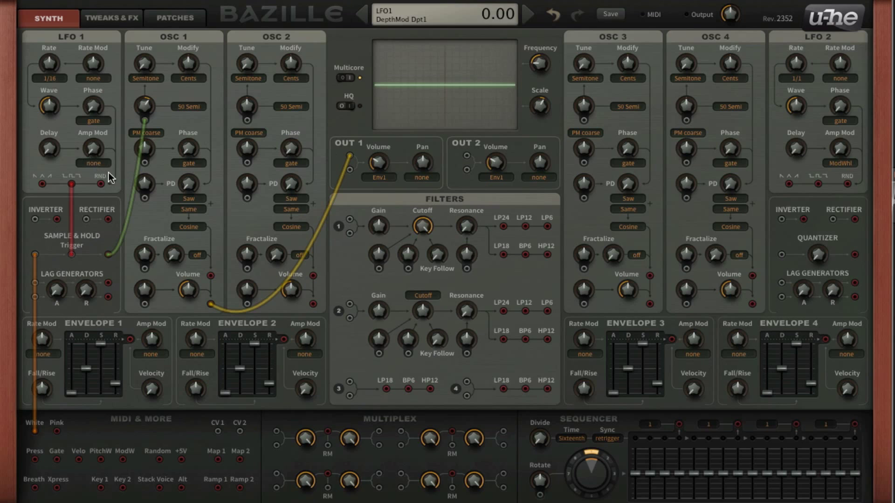
{"action": "left_click", "coordinate": [97, 163]}
{"action": "left_click", "coordinate": [132, 121]}
{"action": "left_click", "coordinate": [114, 19]}
{"action": "left_click", "coordinate": [59, 18]}
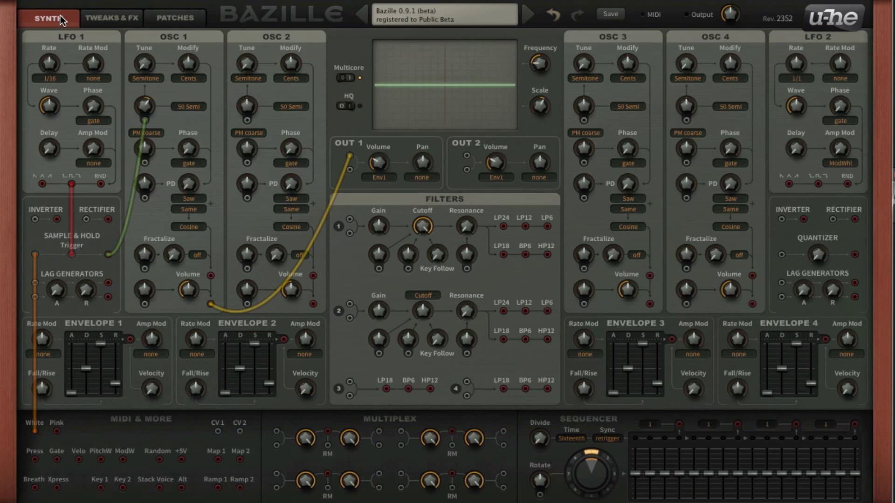
{"action": "mouse_move", "coordinate": [50, 58]}
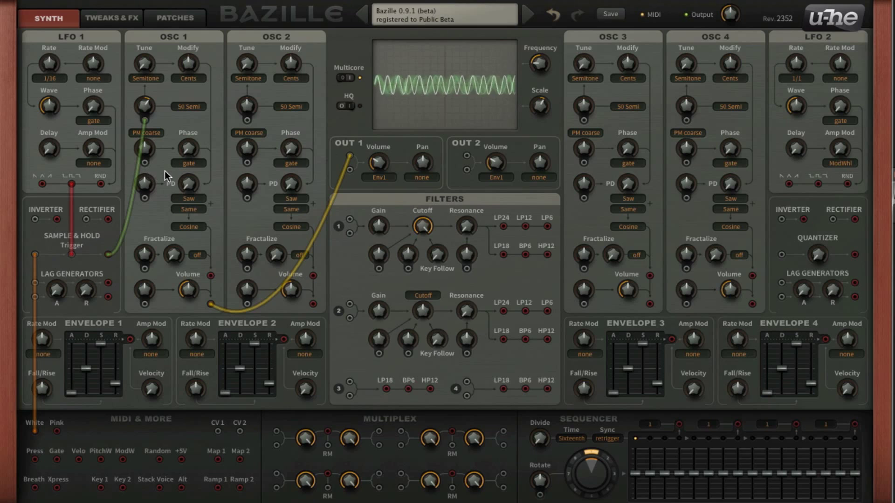
- Toggle the Delay1 effect and set the spring reverb's mix to 13.50
{"action": "left_click", "coordinate": [114, 16]}
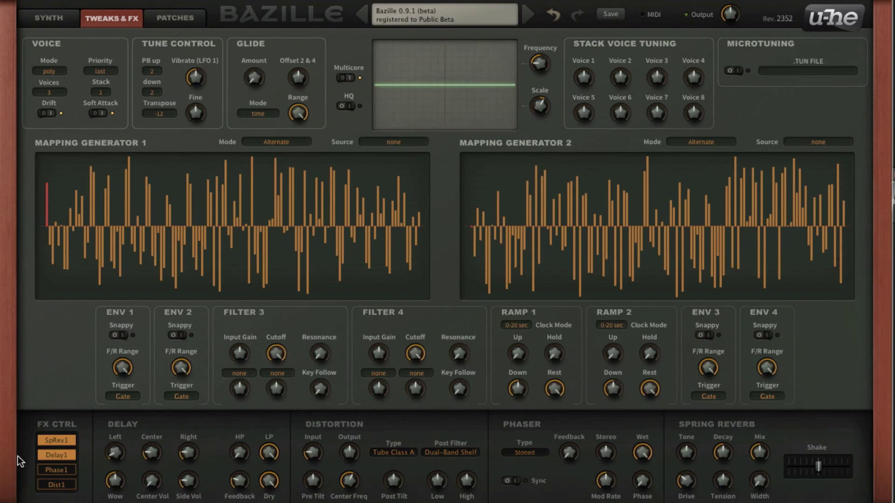
{"action": "left_click", "coordinate": [46, 452]}
{"action": "left_click_drag", "start_coordinate": [769, 454], "coordinate": [764, 501]}
{"action": "left_click", "coordinate": [57, 20]}
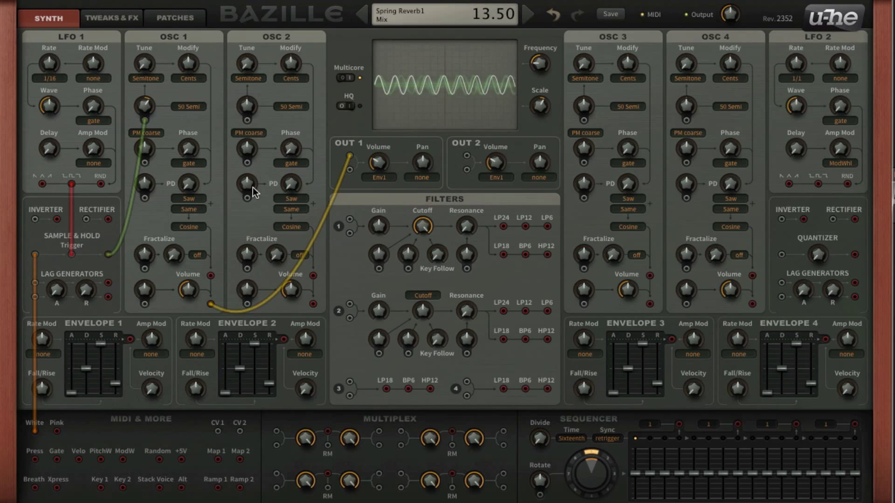
- Set oscillator 1's phase distortion to 60.50 and modulate it from the Sample & Hold output with a depth of 54.00
{"action": "mouse_move", "coordinate": [201, 196]}
{"action": "left_mouse_down"}
{"action": "mouse_move", "coordinate": [191, 171]}
{"action": "mouse_move", "coordinate": [195, 183]}
{"action": "left_mouse_up"}
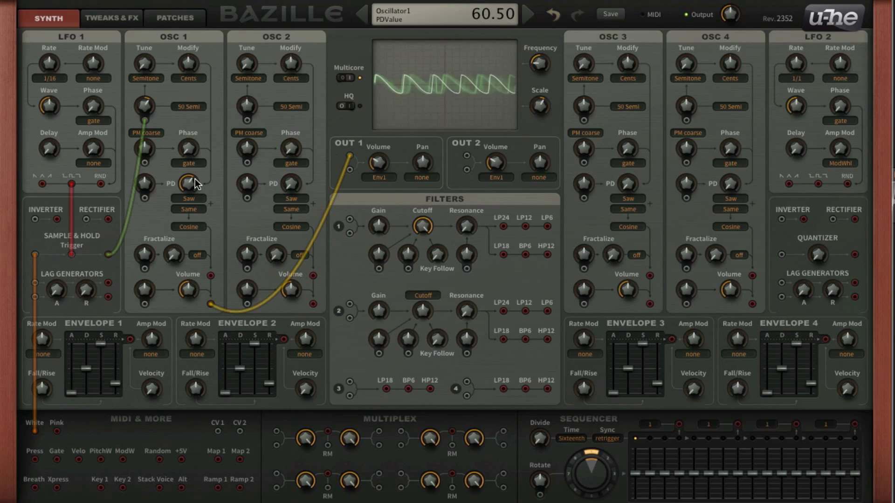
{"action": "left_click_drag", "start_coordinate": [110, 255], "coordinate": [162, 164]}
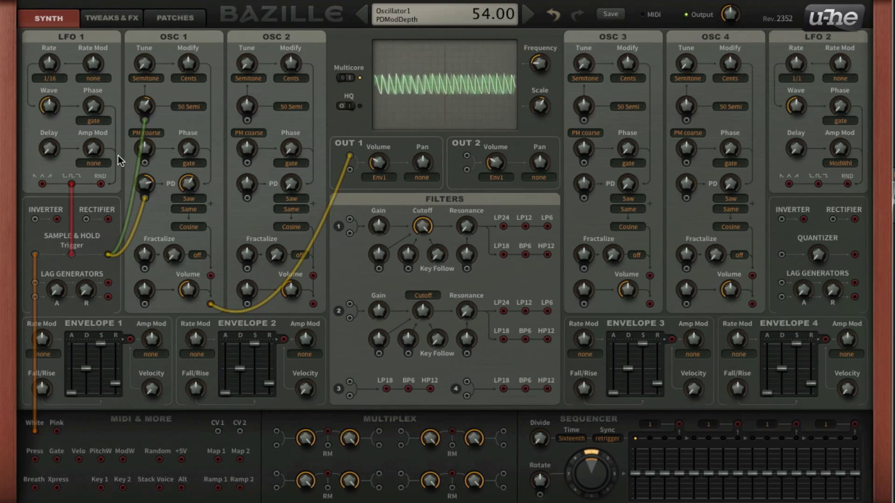
- Try LFO 1's rate at -1.90 and reset it to its default
{"action": "mouse_move", "coordinate": [58, 65]}
{"action": "left_mouse_down"}
{"action": "mouse_move", "coordinate": [60, 39]}
{"action": "mouse_move", "coordinate": [63, 79]}
{"action": "left_mouse_up"}
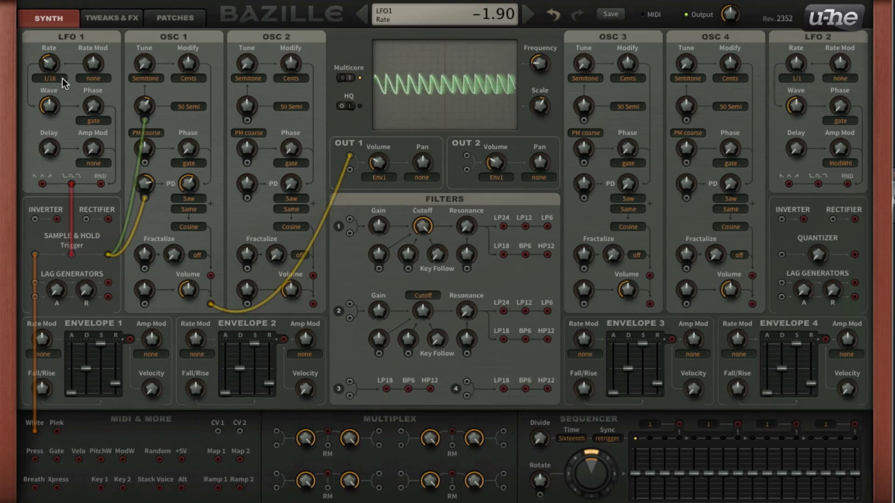
{"action": "double_click", "coordinate": [59, 69]}
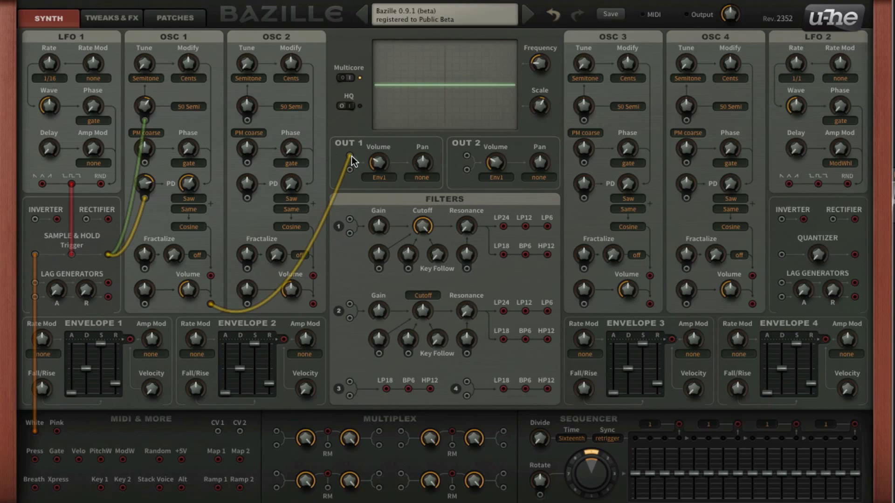
- Route oscillator 1 through filter 1's HP12 output into Out 1 and set the filter's cutoff to 75
{"action": "left_click_drag", "start_coordinate": [350, 156], "coordinate": [349, 236]}
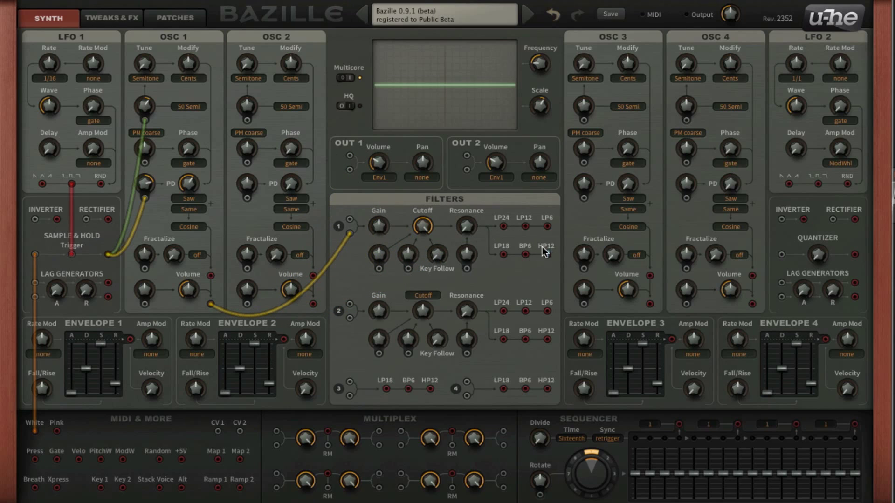
{"action": "left_click_drag", "start_coordinate": [547, 254], "coordinate": [349, 156]}
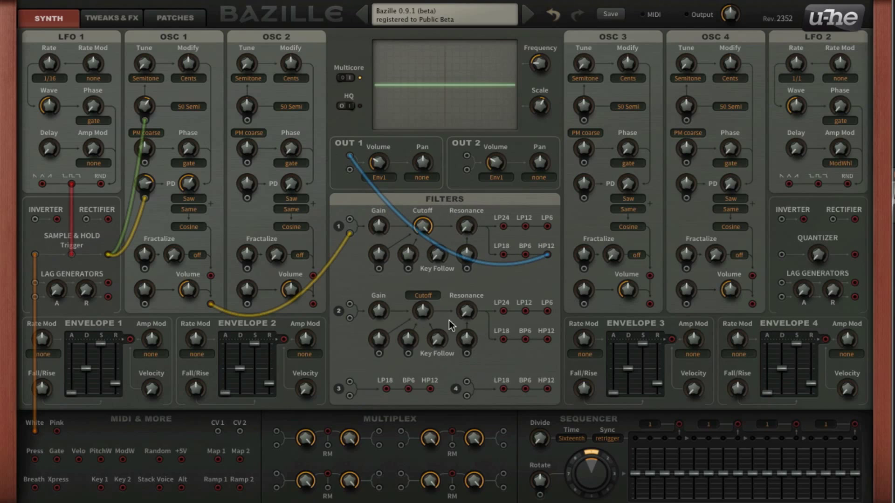
{"action": "left_click_drag", "start_coordinate": [422, 227], "coordinate": [427, 280]}
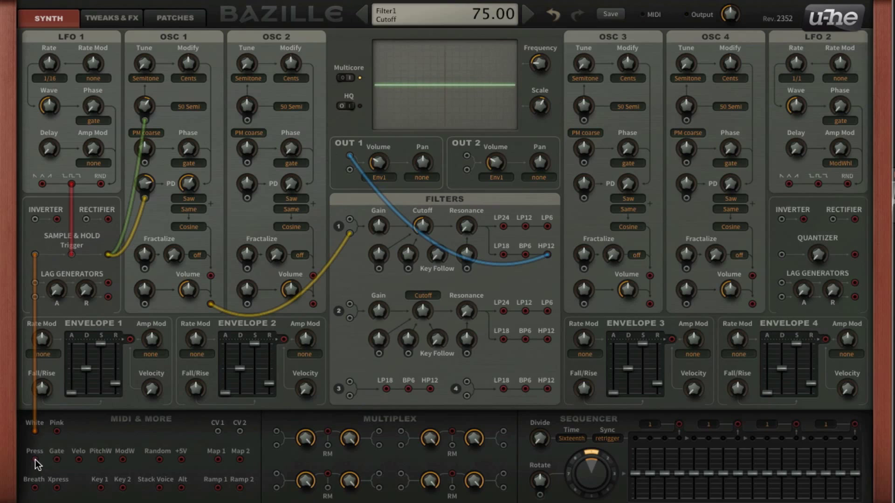
- Patch Press into filter 1's first cutoff modulation input and set its depth to -150 after trying 150
{"action": "left_click_drag", "start_coordinate": [35, 460], "coordinate": [424, 212]}
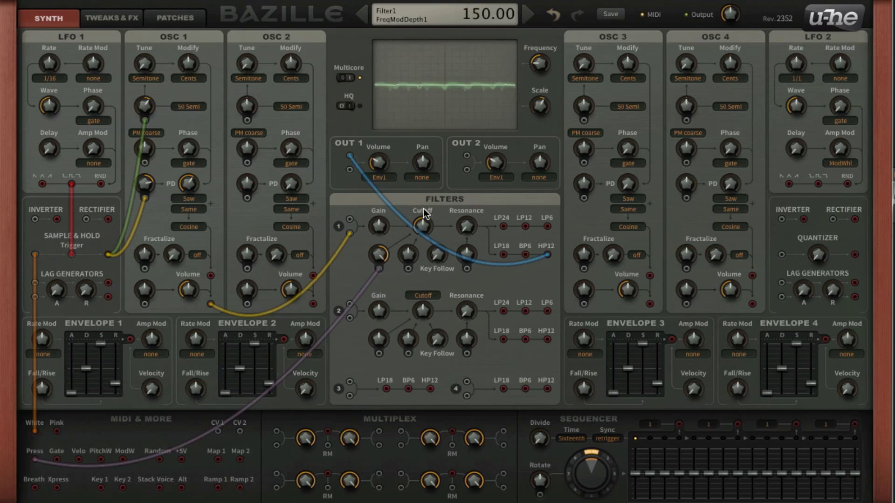
{"action": "left_click_drag", "start_coordinate": [384, 262], "coordinate": [360, 410]}
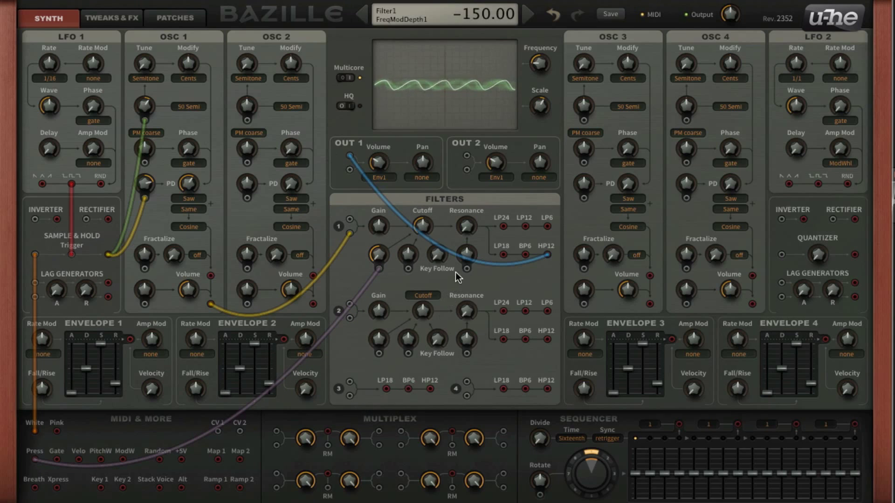
- Set filter 1's resonance to 89 and its pressure modulation depth to -64, and readjust the cutoff after trying 120
{"action": "left_click_drag", "start_coordinate": [466, 226], "coordinate": [519, 100]}
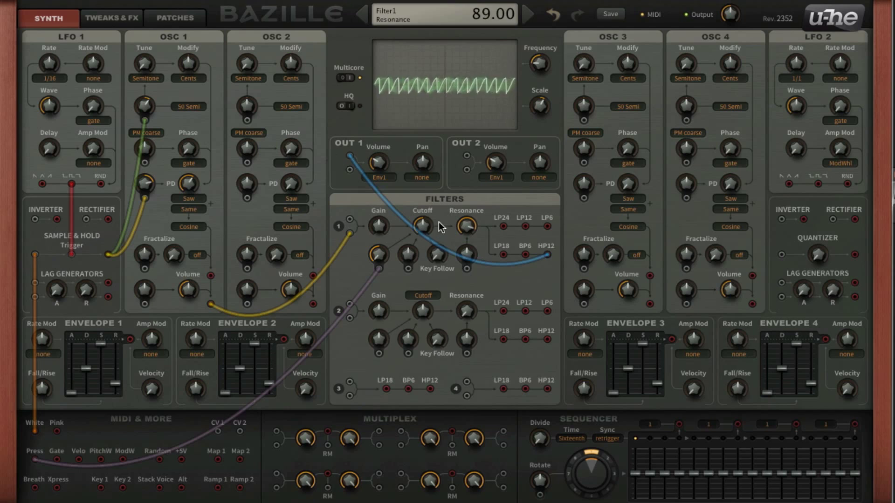
{"action": "left_click_drag", "start_coordinate": [438, 222], "coordinate": [445, 203]}
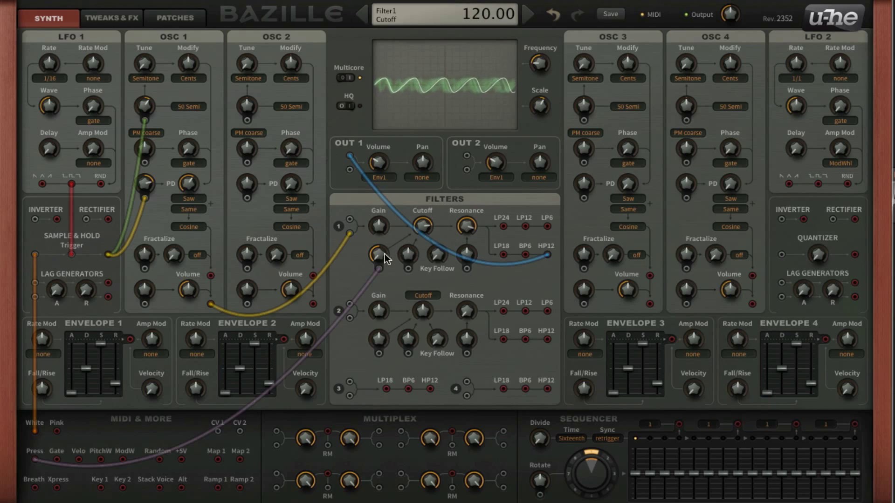
{"action": "left_click_drag", "start_coordinate": [384, 254], "coordinate": [392, 232]}
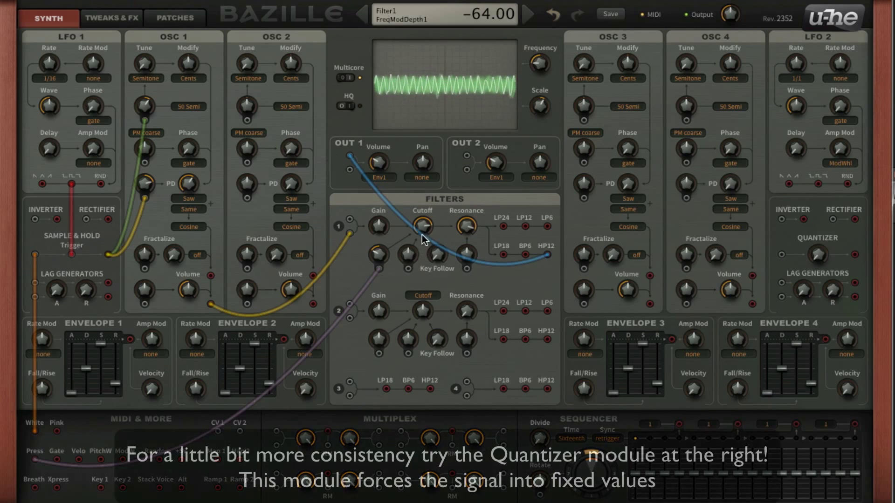
{"action": "mouse_move", "coordinate": [421, 234]}
{"action": "left_mouse_down"}
{"action": "mouse_move", "coordinate": [421, 252]}
{"action": "mouse_move", "coordinate": [421, 219]}
{"action": "left_mouse_up"}
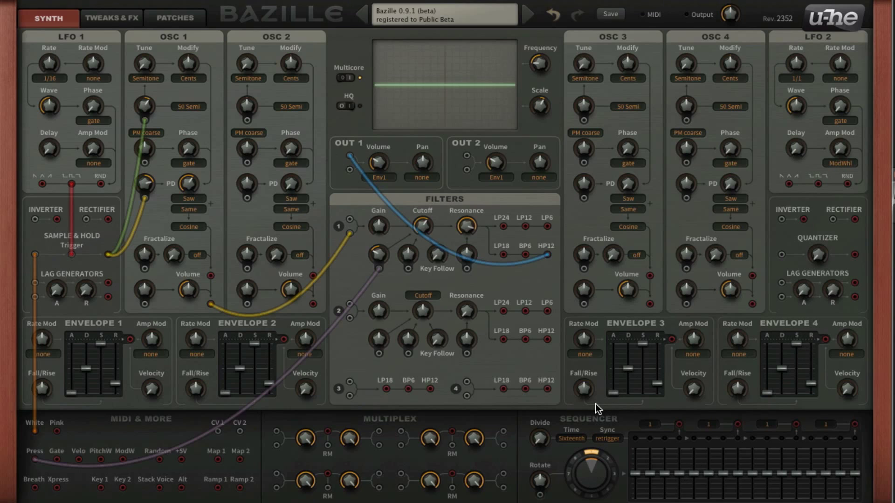
{"action": "right_click", "coordinate": [631, 383]}
{"action": "left_click", "coordinate": [552, 358]}
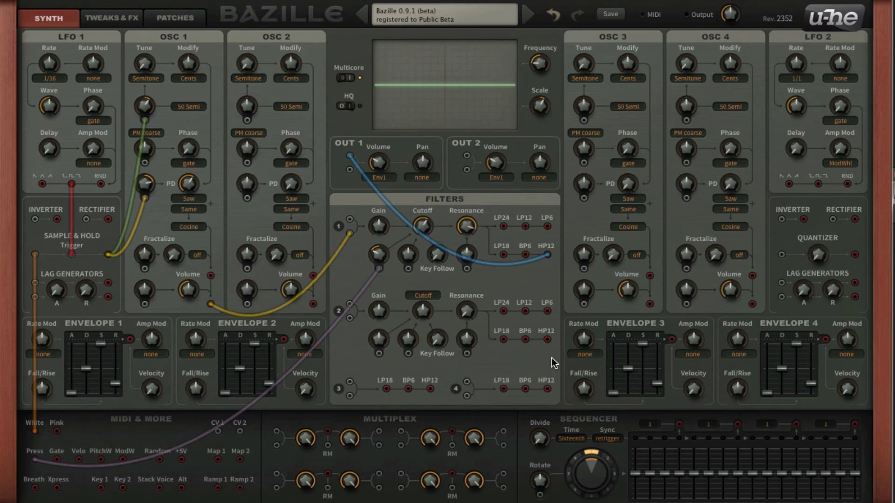